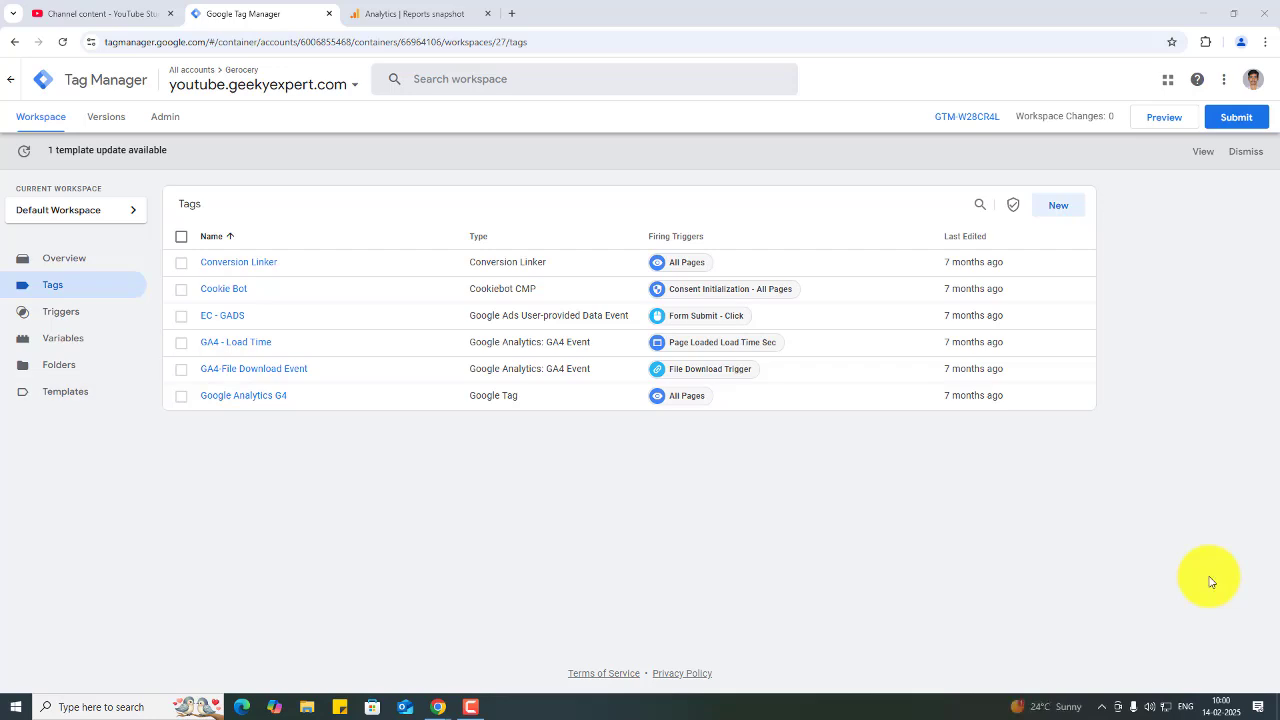
- Open socialhi5.com in a new browser tab
click(423, 14)
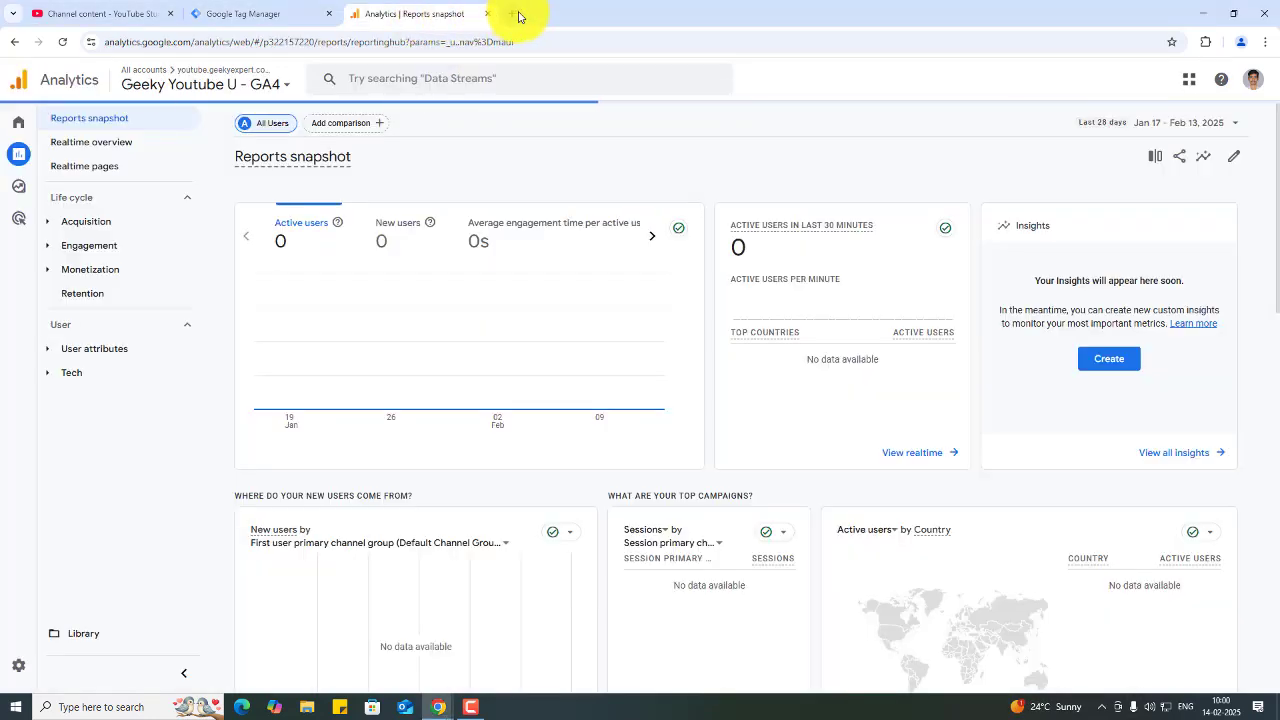
click(512, 14)
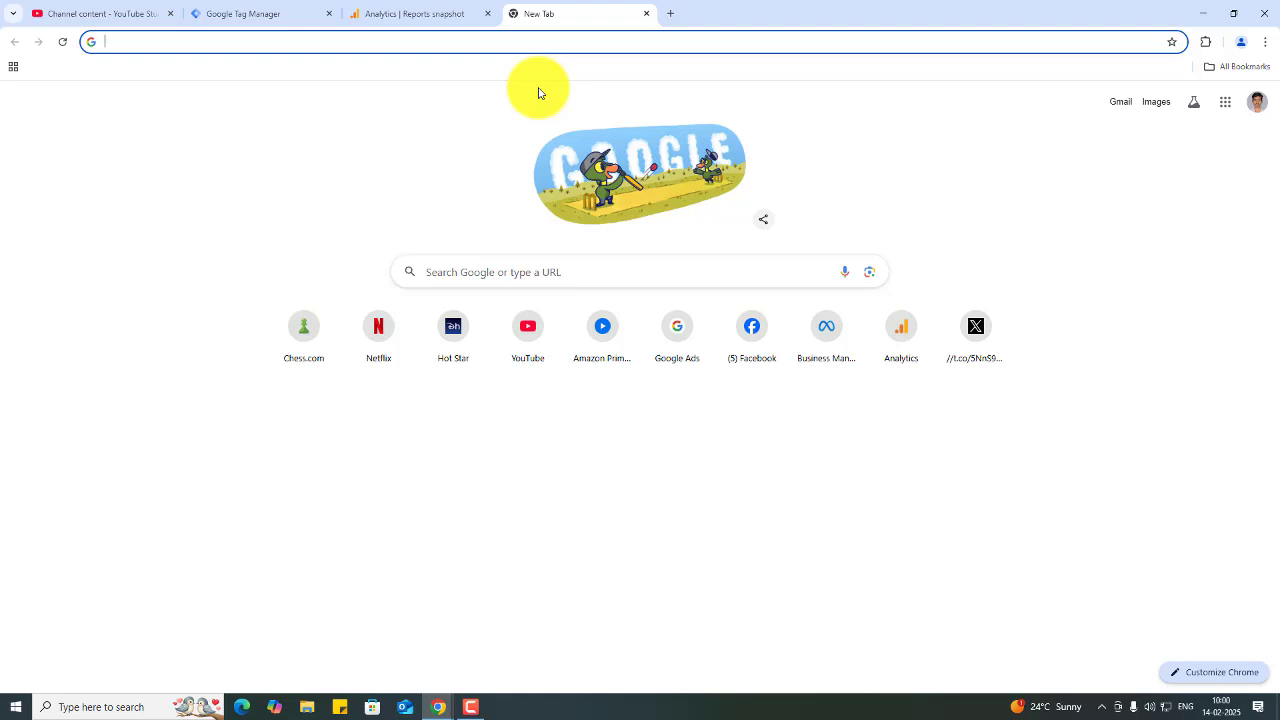
text(social)
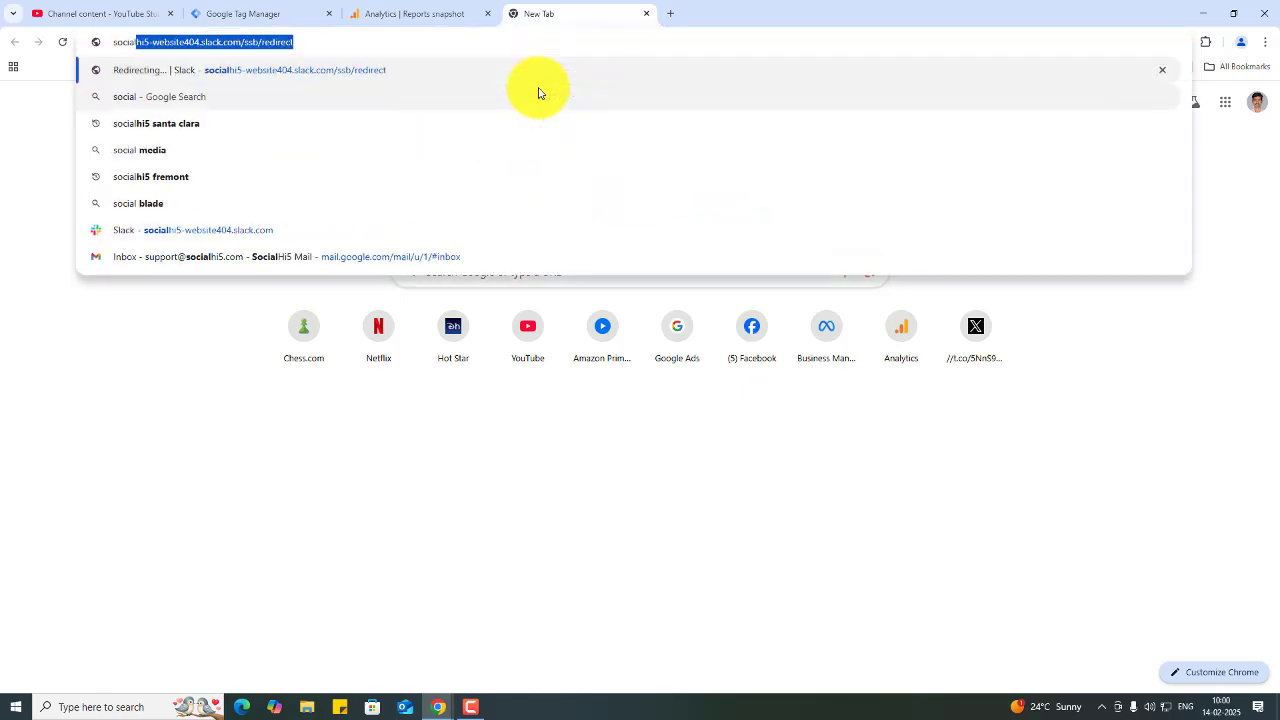
text(hi5.com)
key(Return)
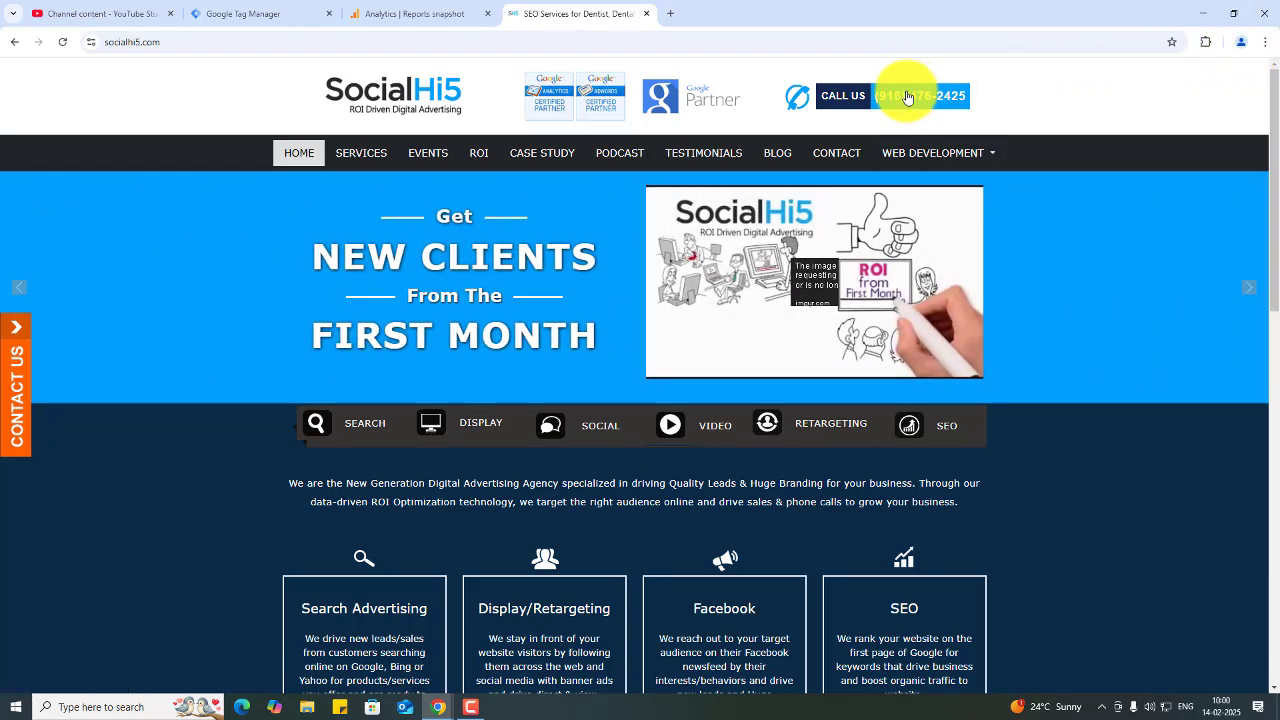
- Examine the site's Call Us phone number link and the contact links in the page footer
scroll(907, 97, down, 3)
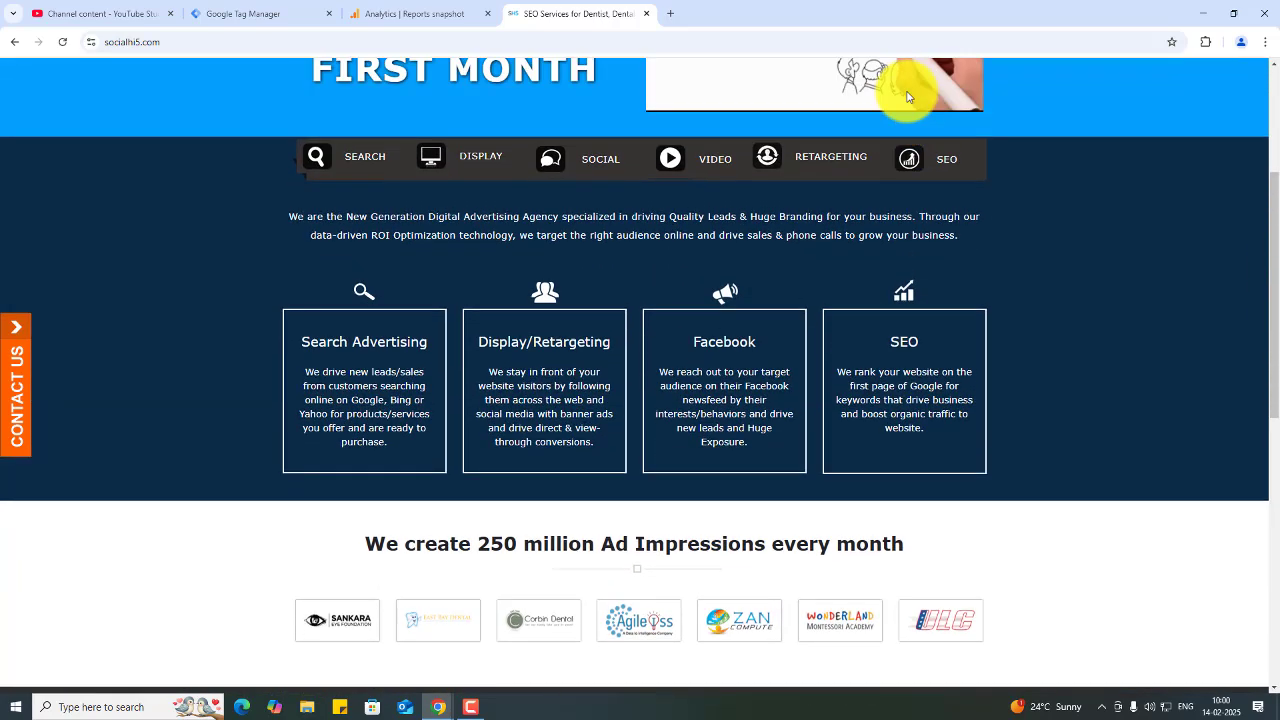
scroll(907, 97, up, 3)
click(910, 96)
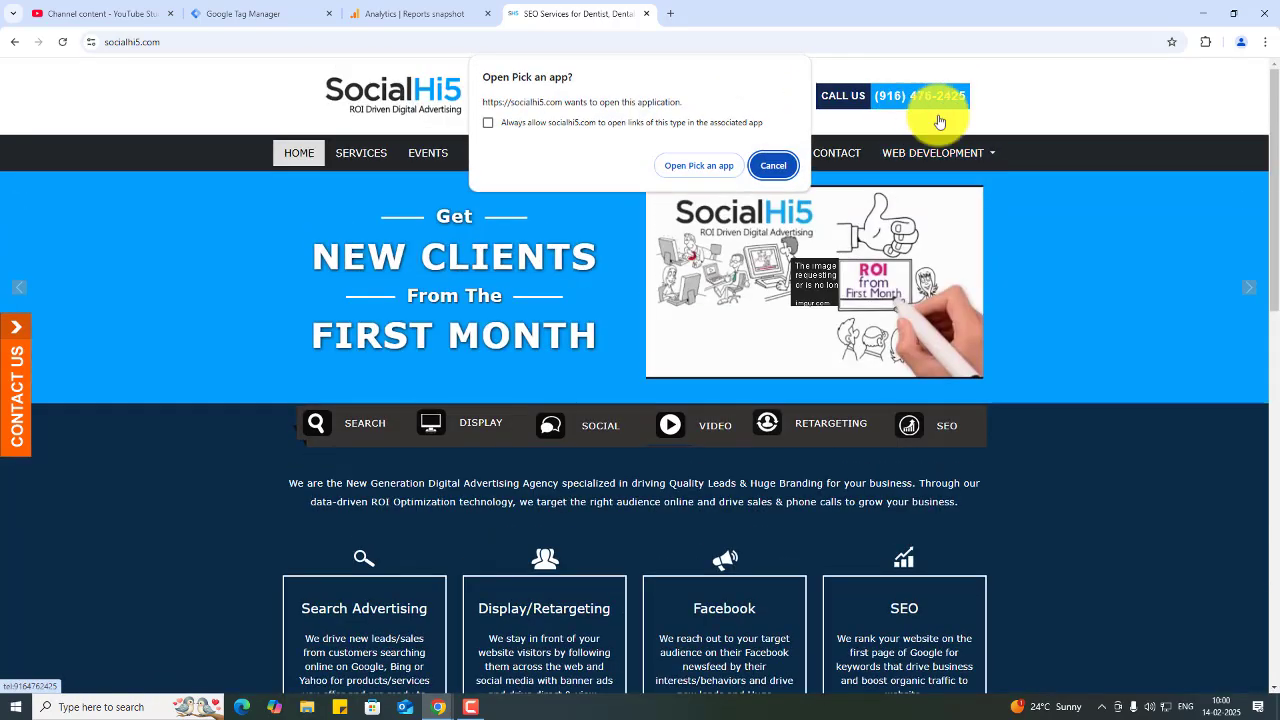
click(775, 166)
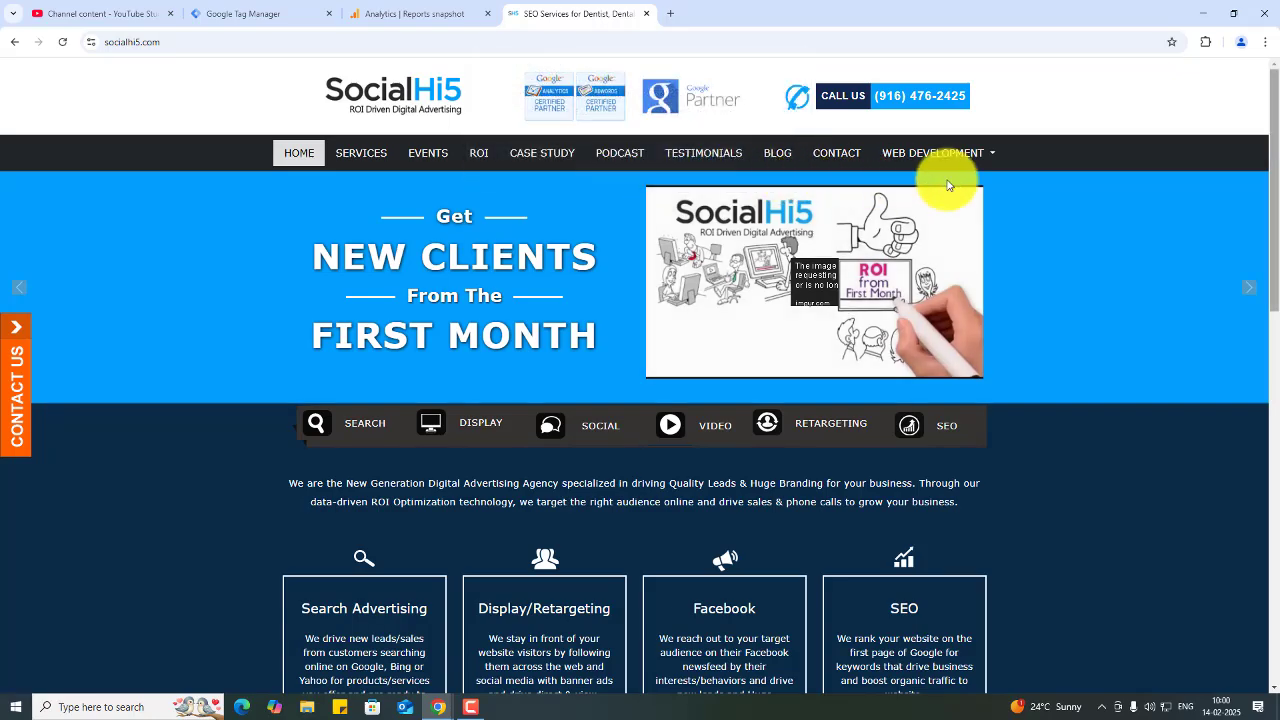
drag(1277, 197, 1277, 673)
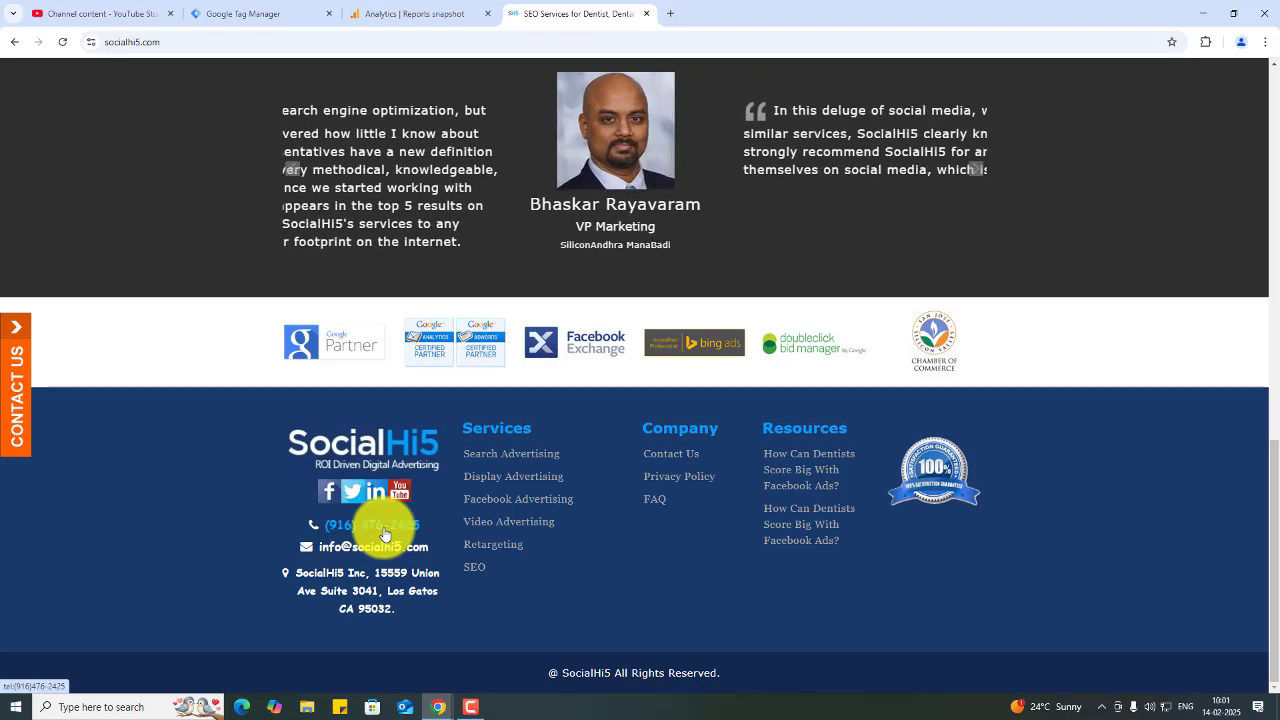
drag(1274, 498, 1258, 20)
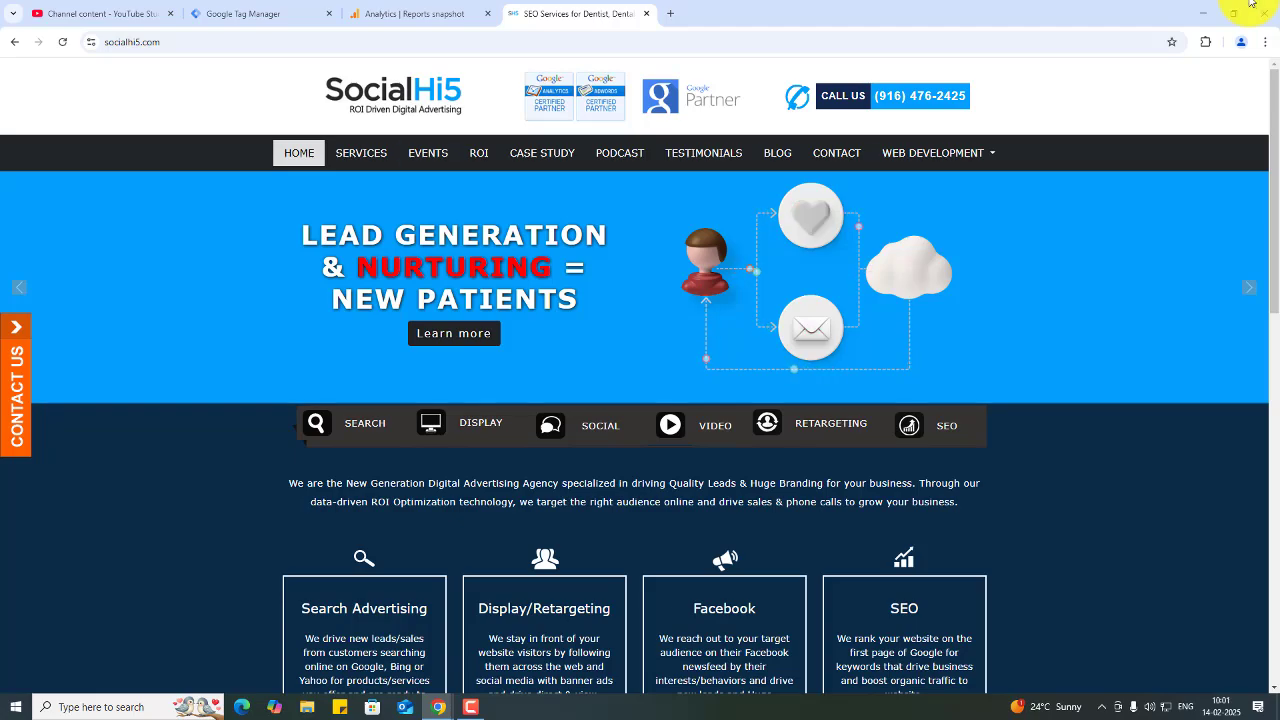
drag(1266, 177, 1266, 114)
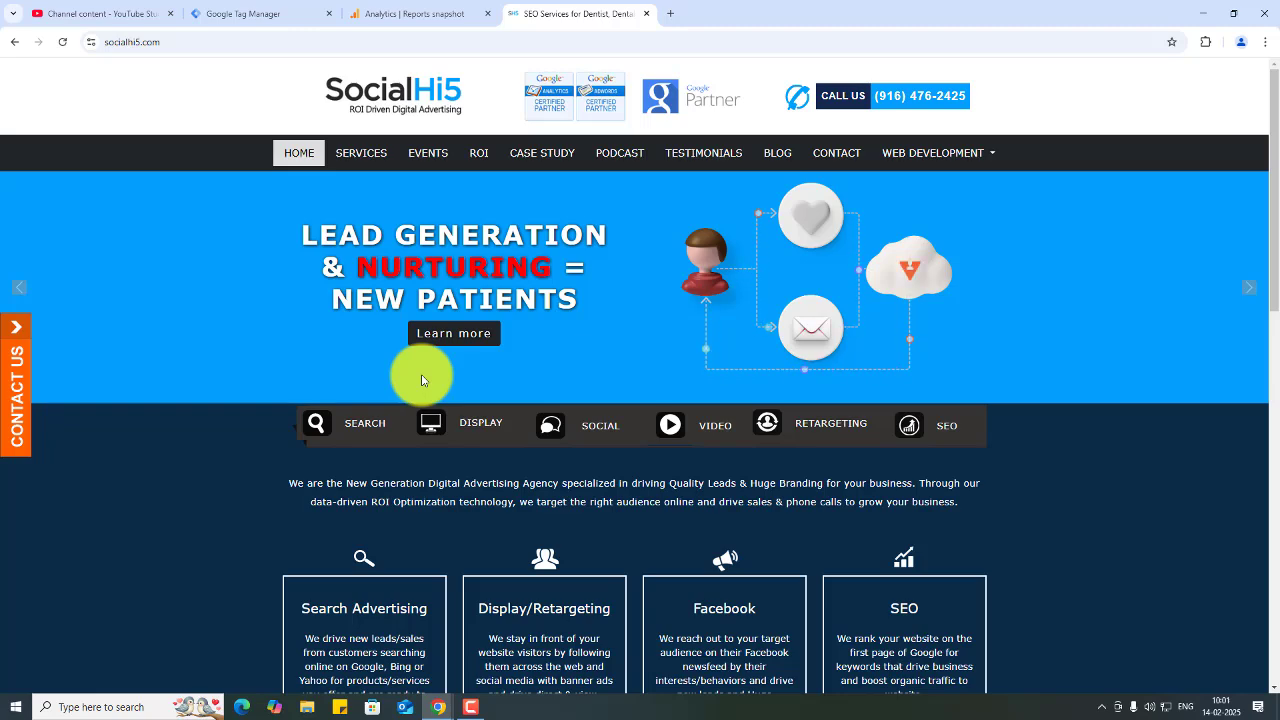
click(320, 8)
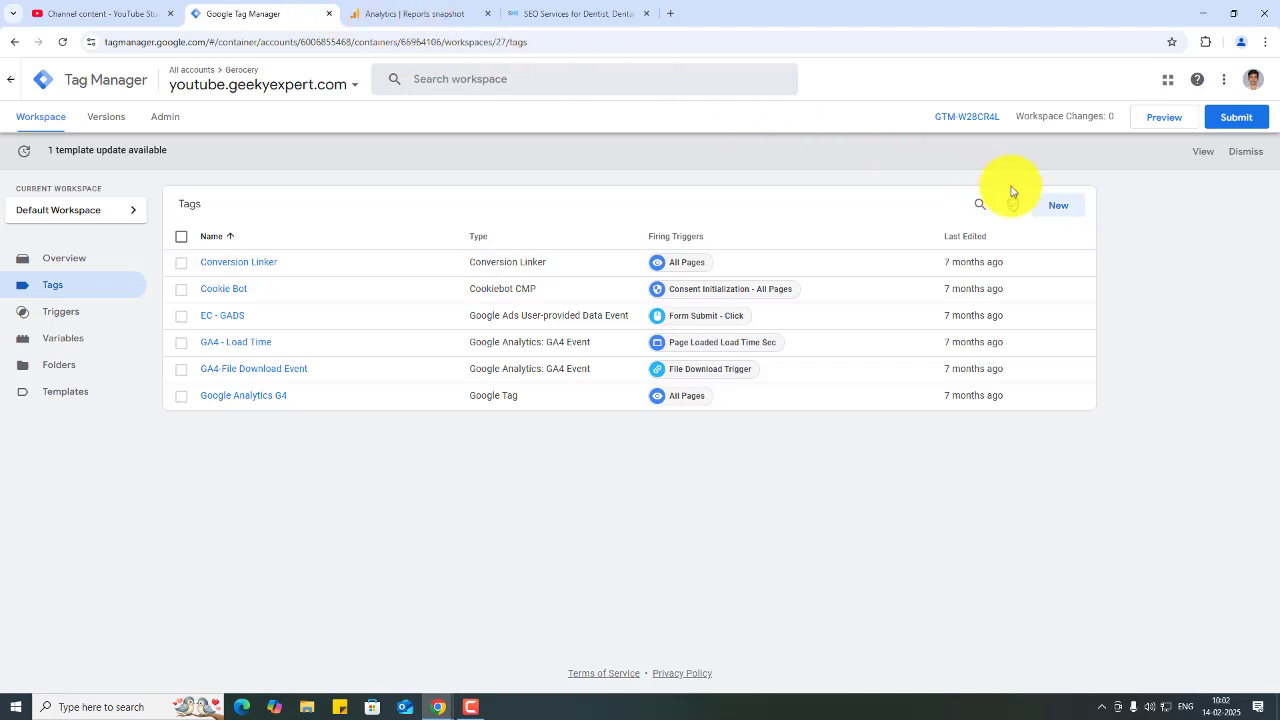
click(1066, 207)
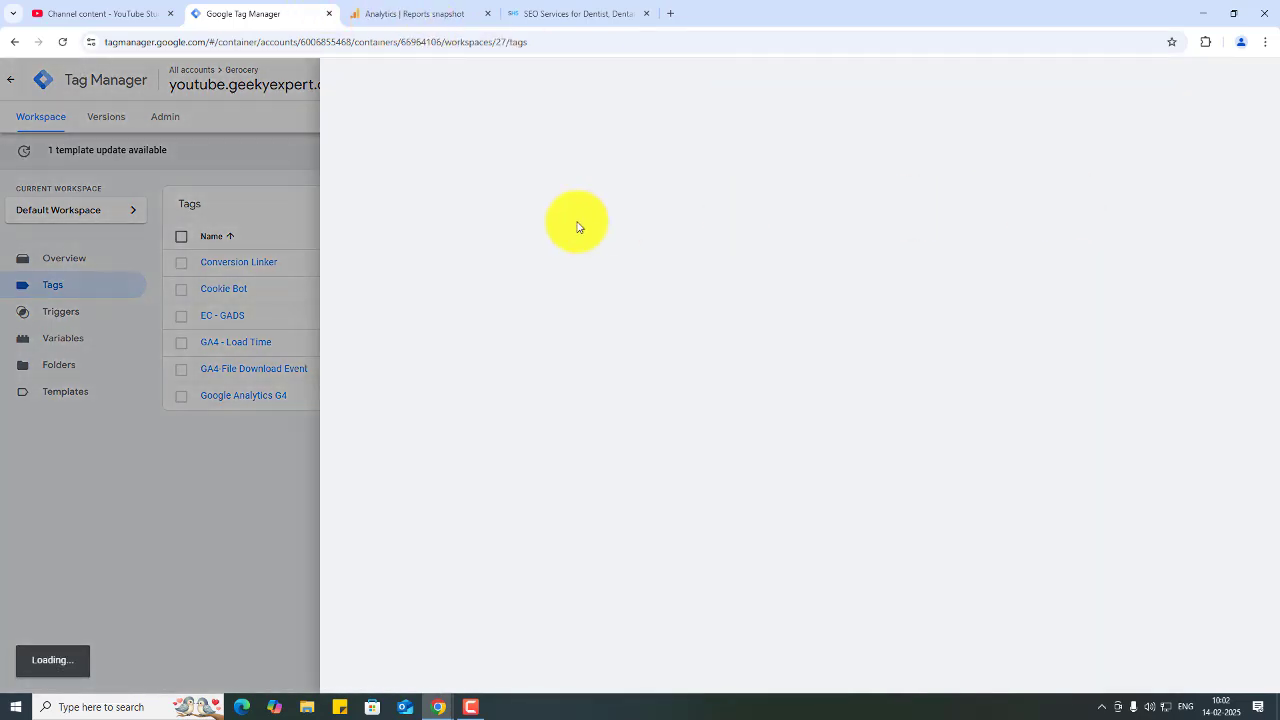
click(600, 201)
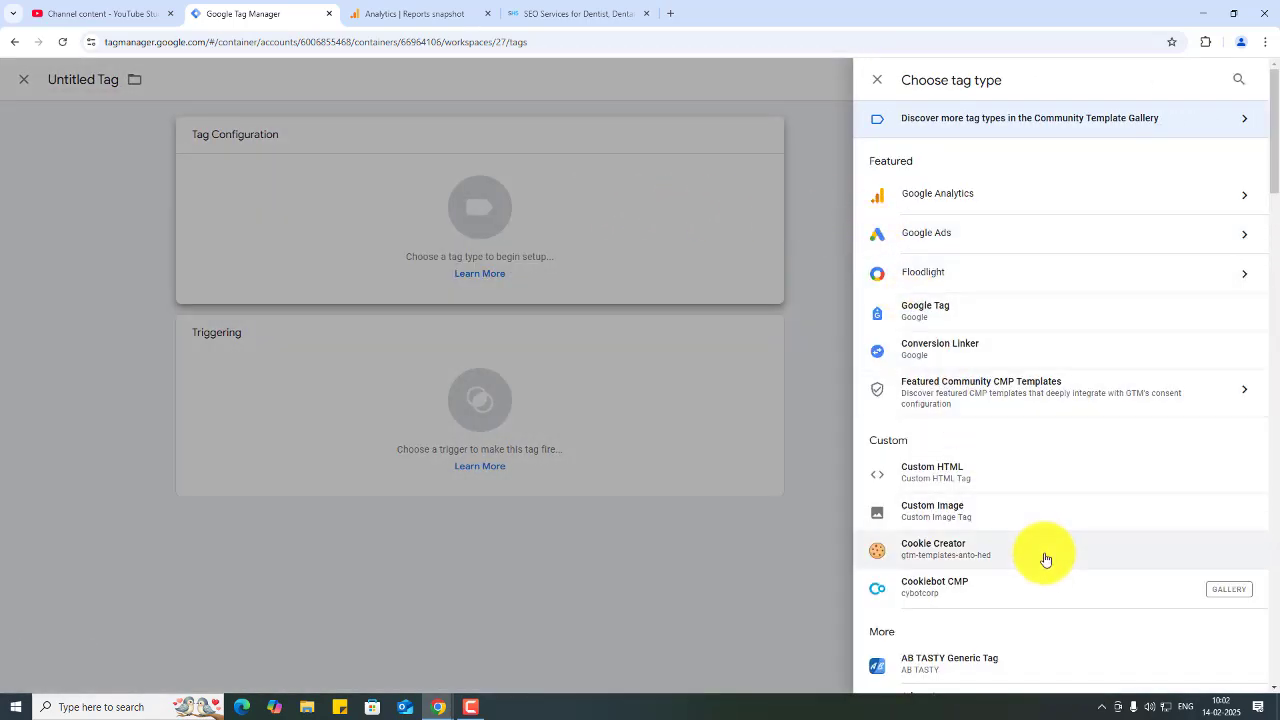
scroll(1045, 559, down, 7)
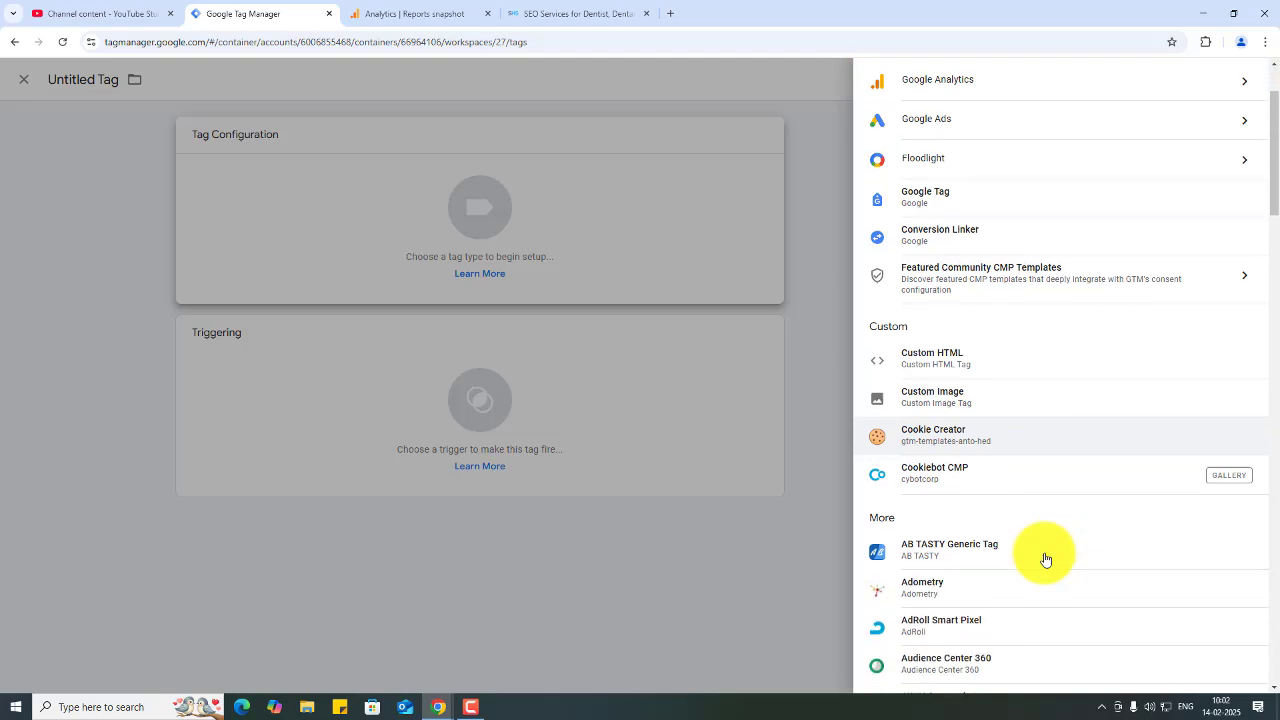
scroll(1045, 559, down, 5)
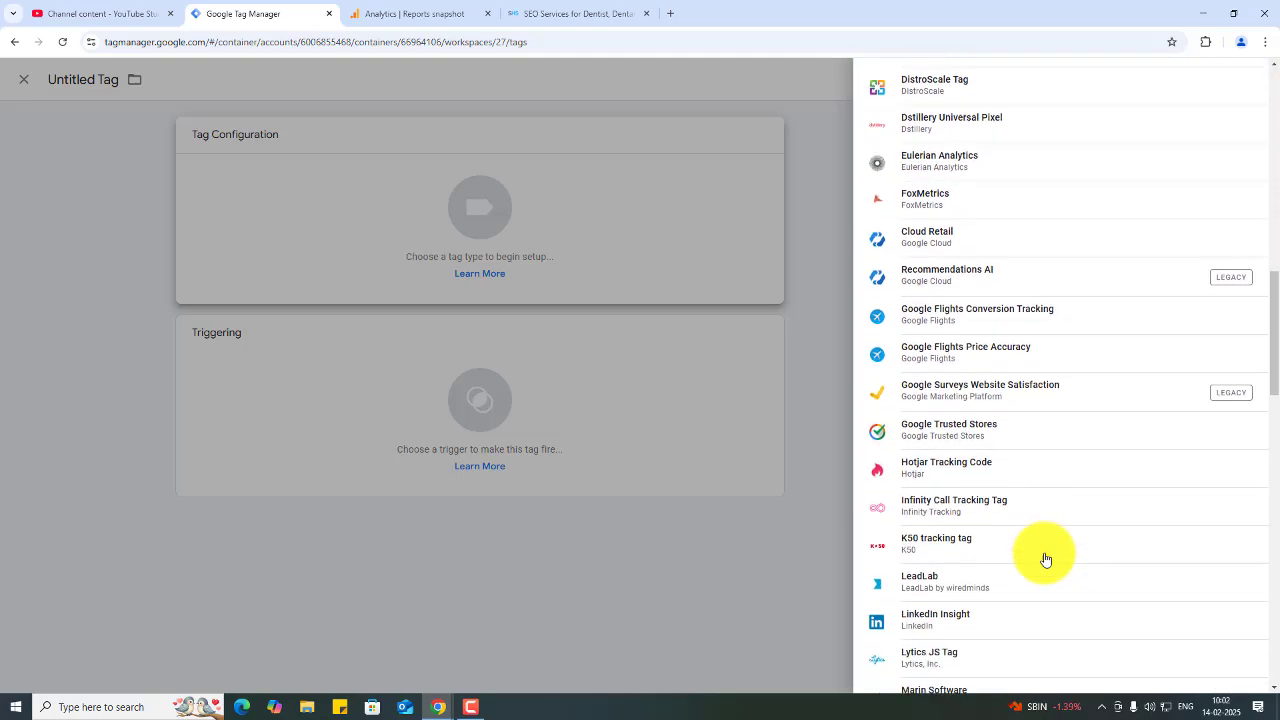
scroll(1046, 560, up, 1)
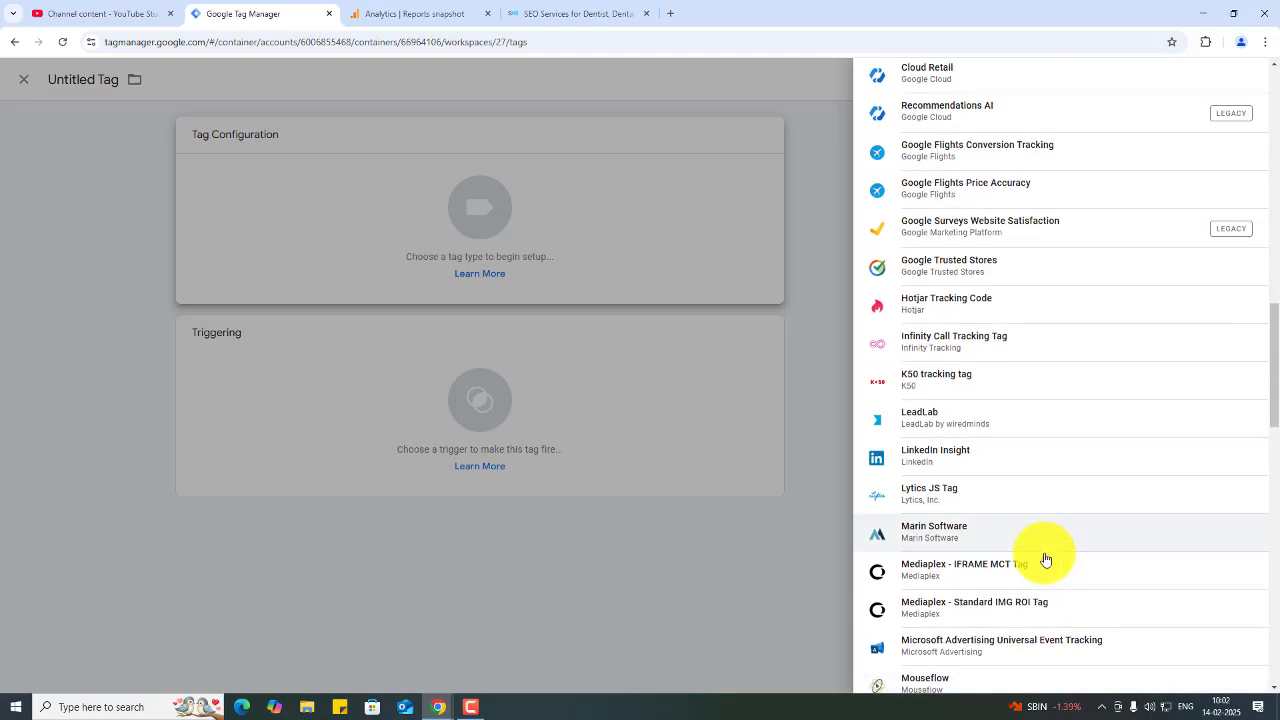
scroll(1046, 560, down, 5)
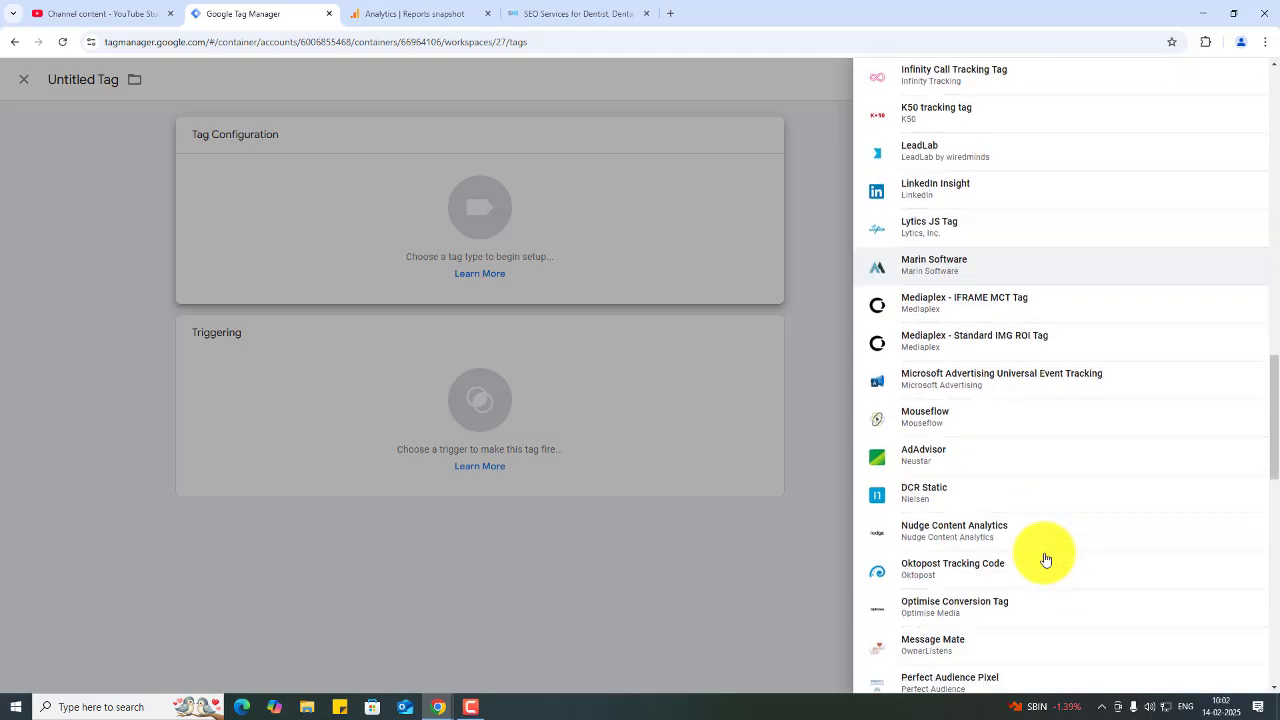
click(815, 171)
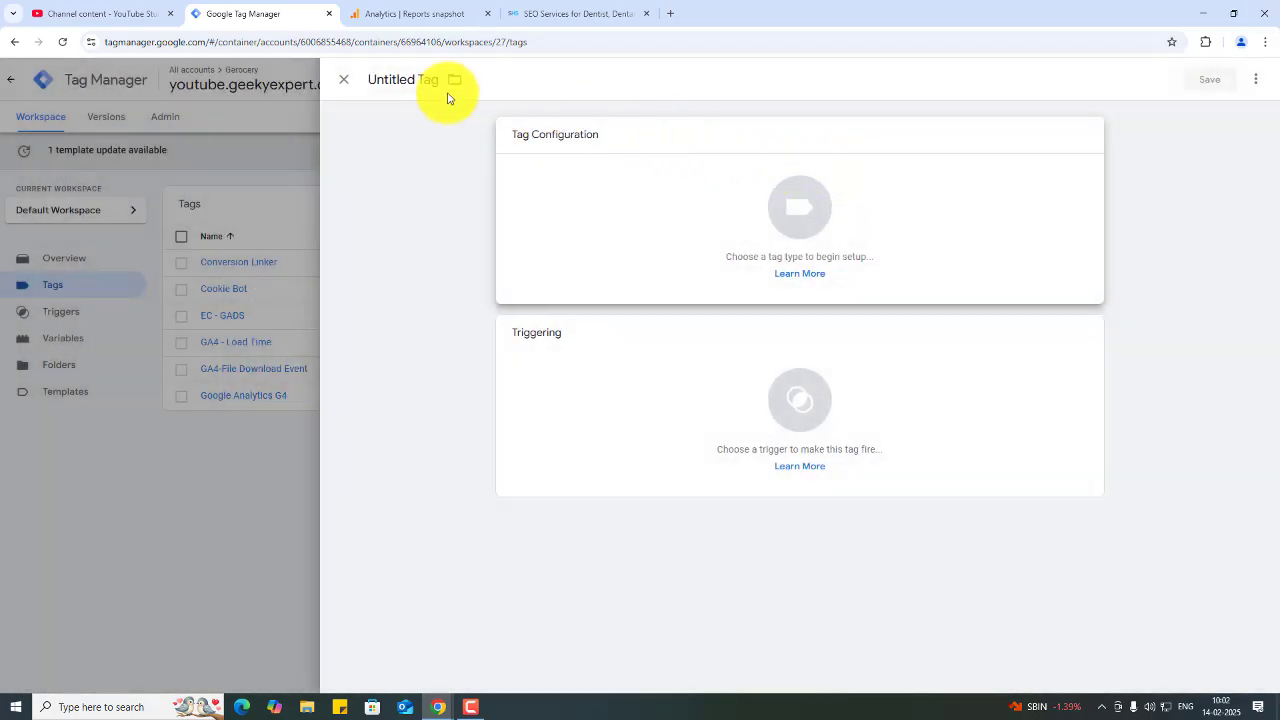
click(343, 79)
- Open the Triggers section of the Tag Manager workspace
click(78, 310)
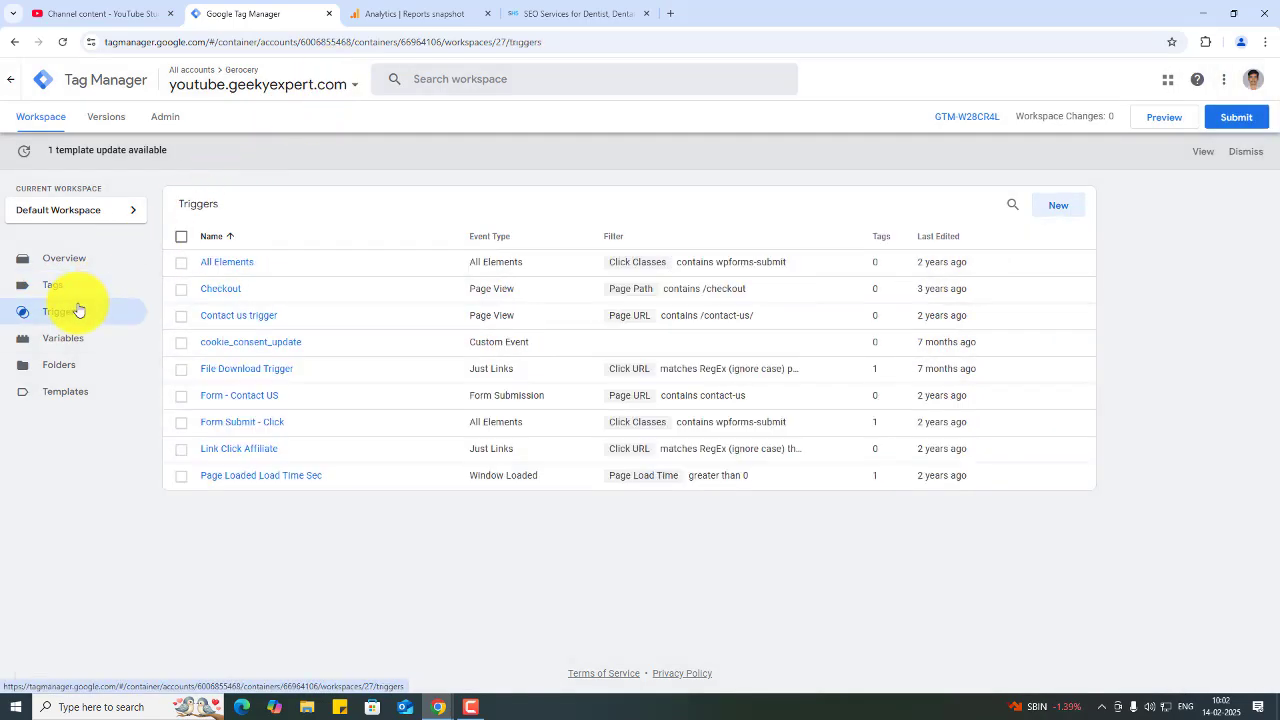
click(1058, 205)
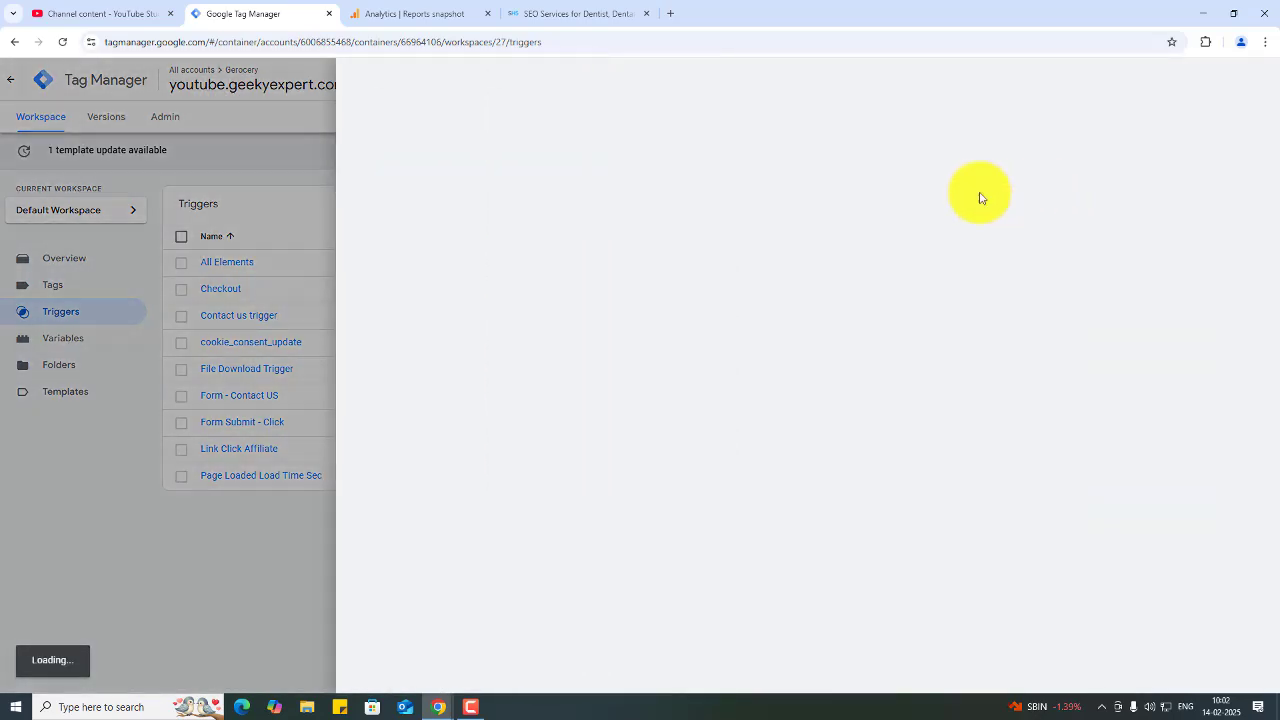
click(588, 165)
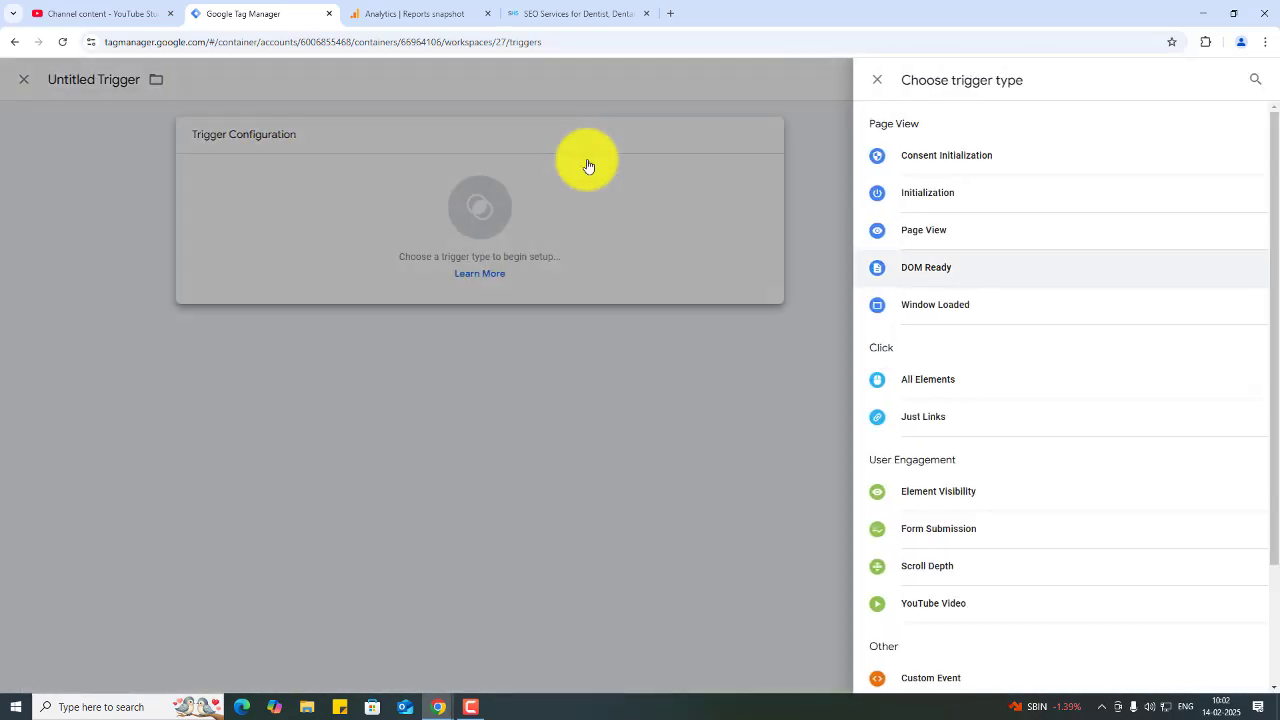
click(57, 170)
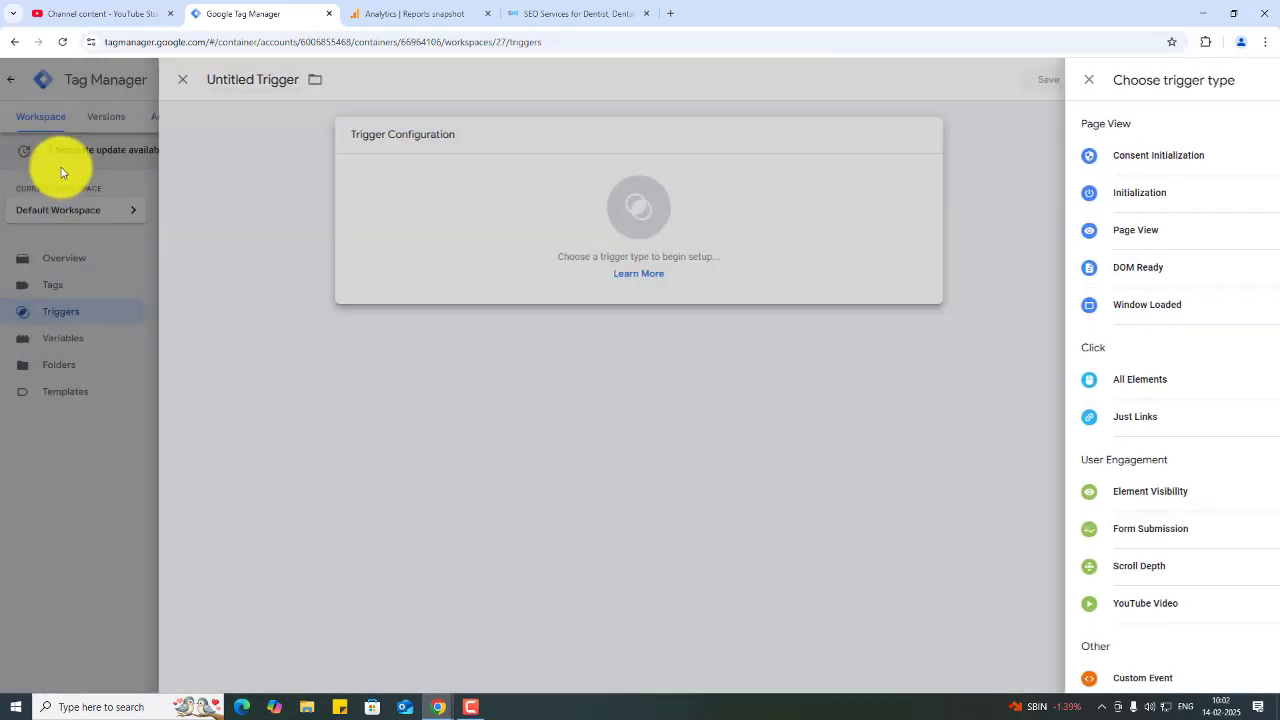
click(137, 293)
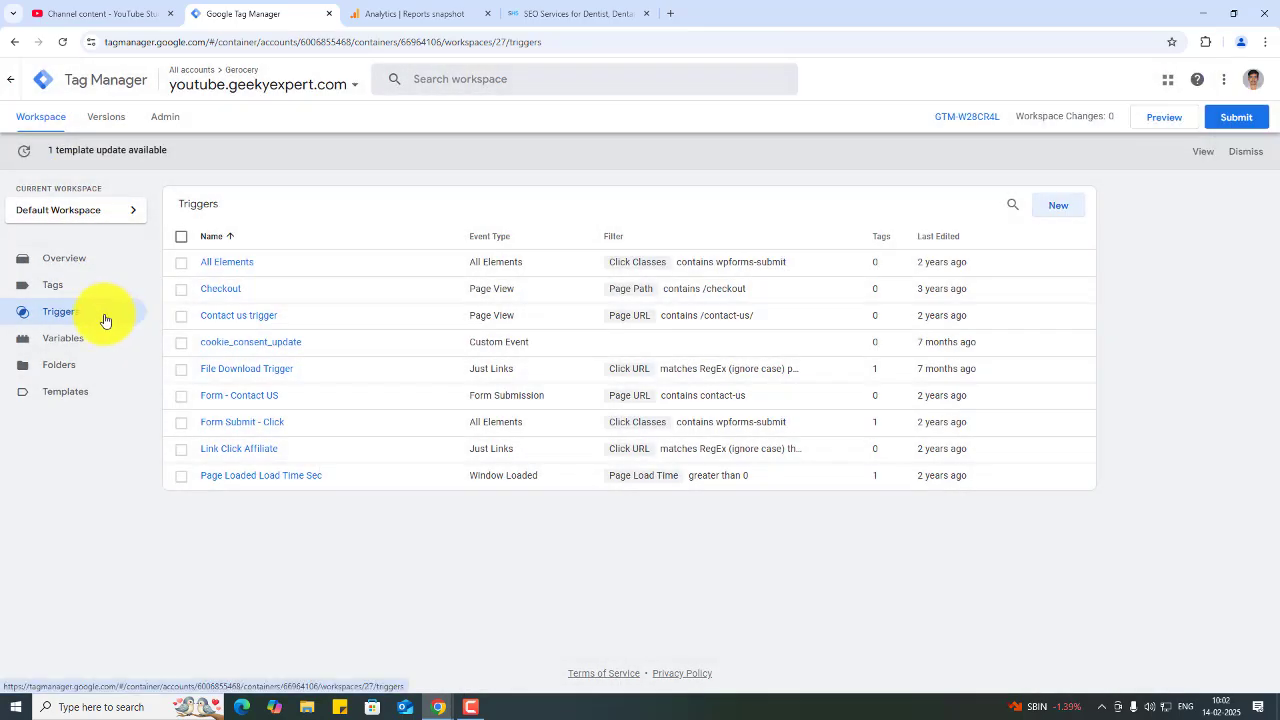
- Create a new Click – Just Links trigger firing on Some Link Clicks, filtered on Click URL
click(1046, 212)
click(692, 210)
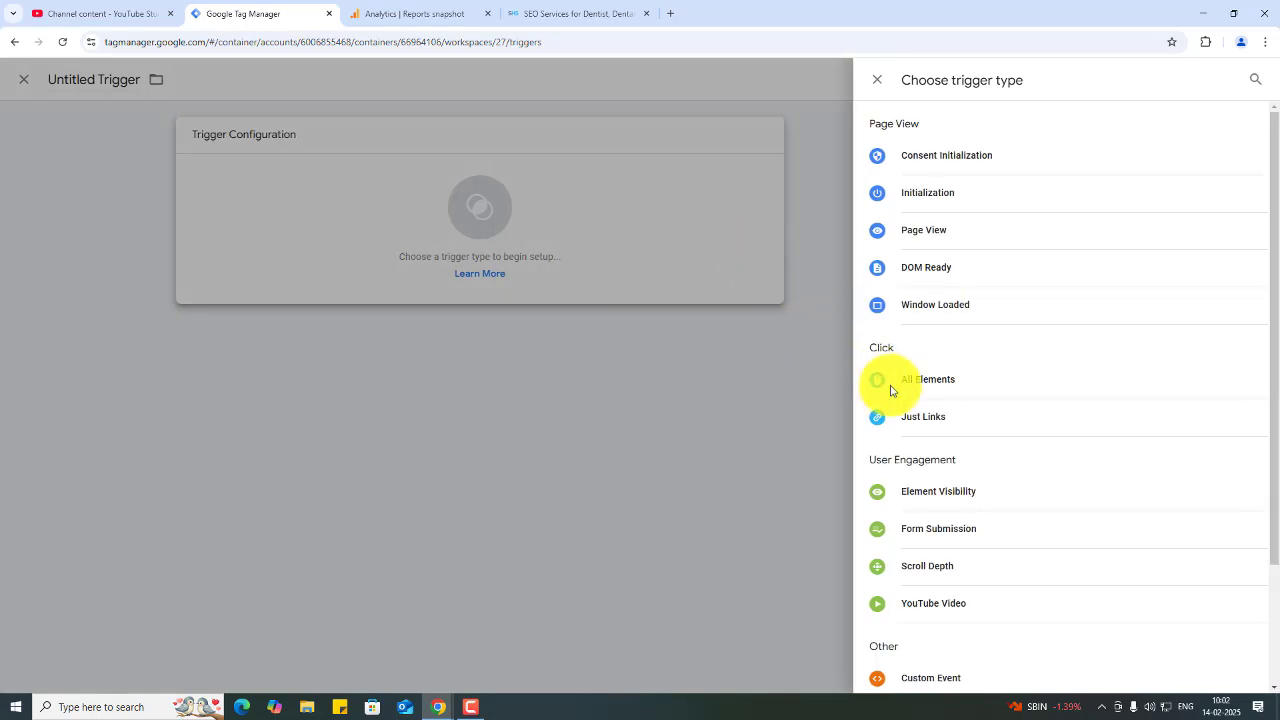
click(925, 420)
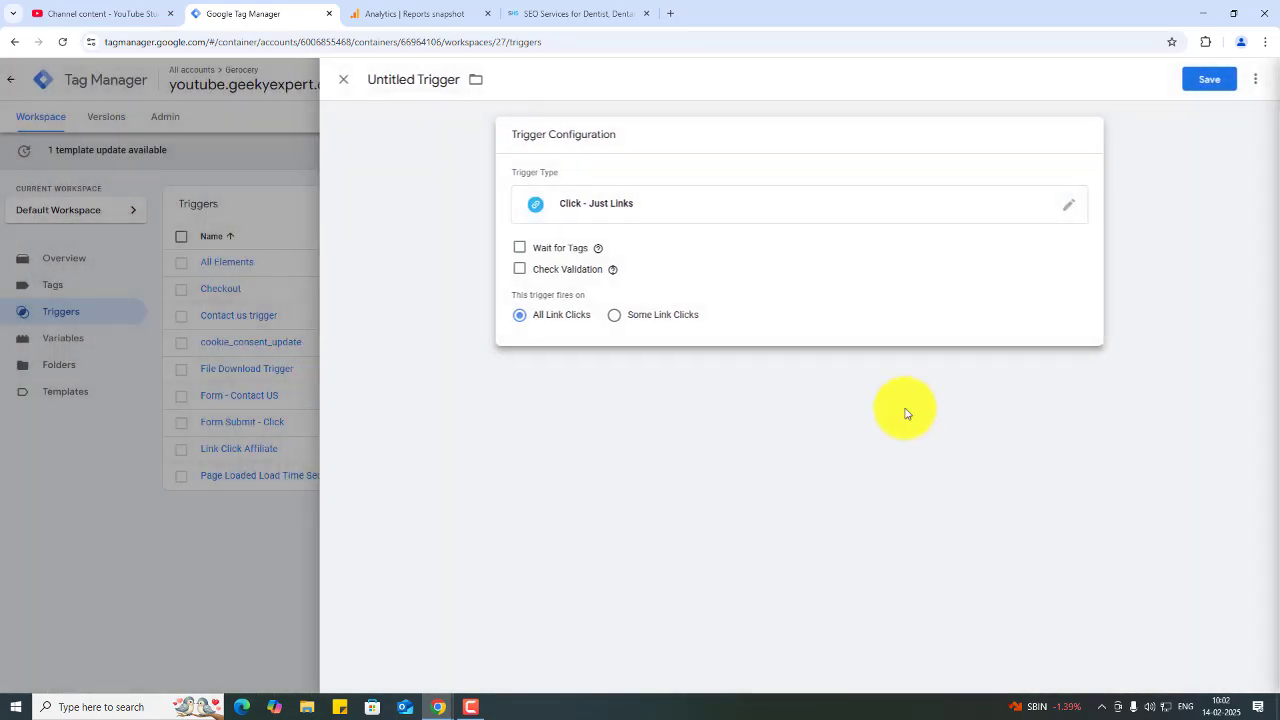
click(681, 318)
click(650, 369)
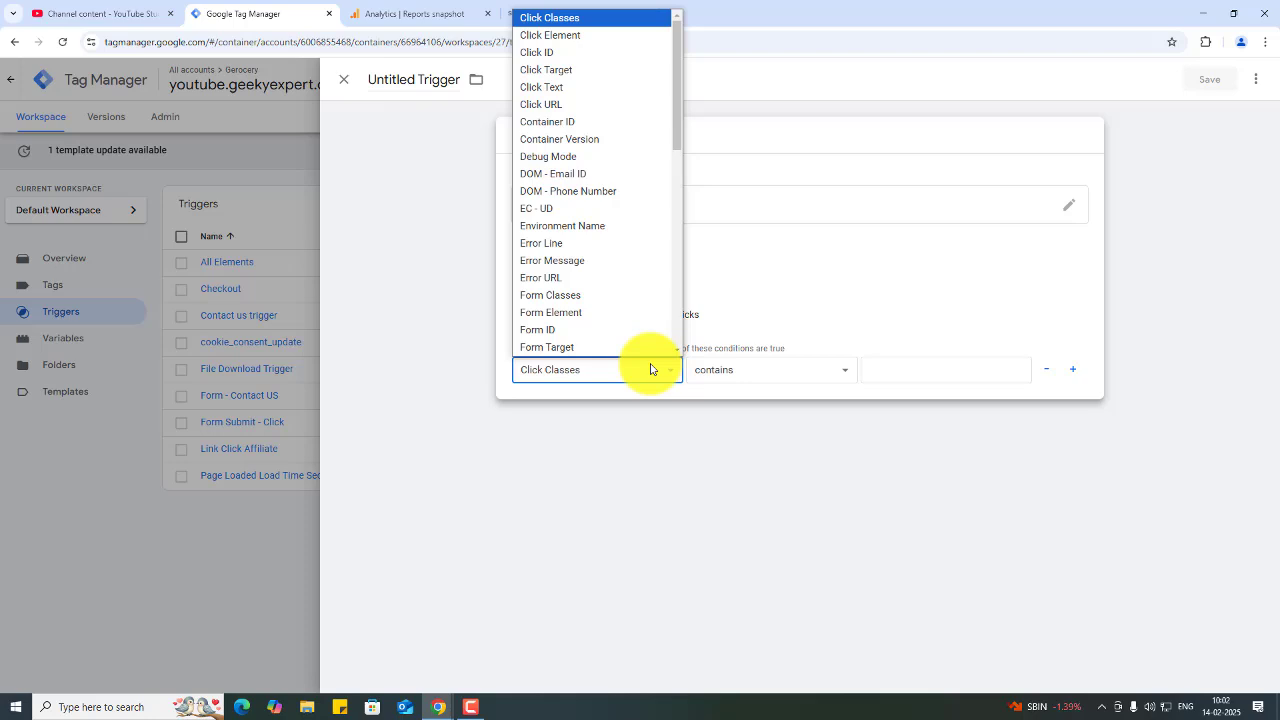
click(608, 104)
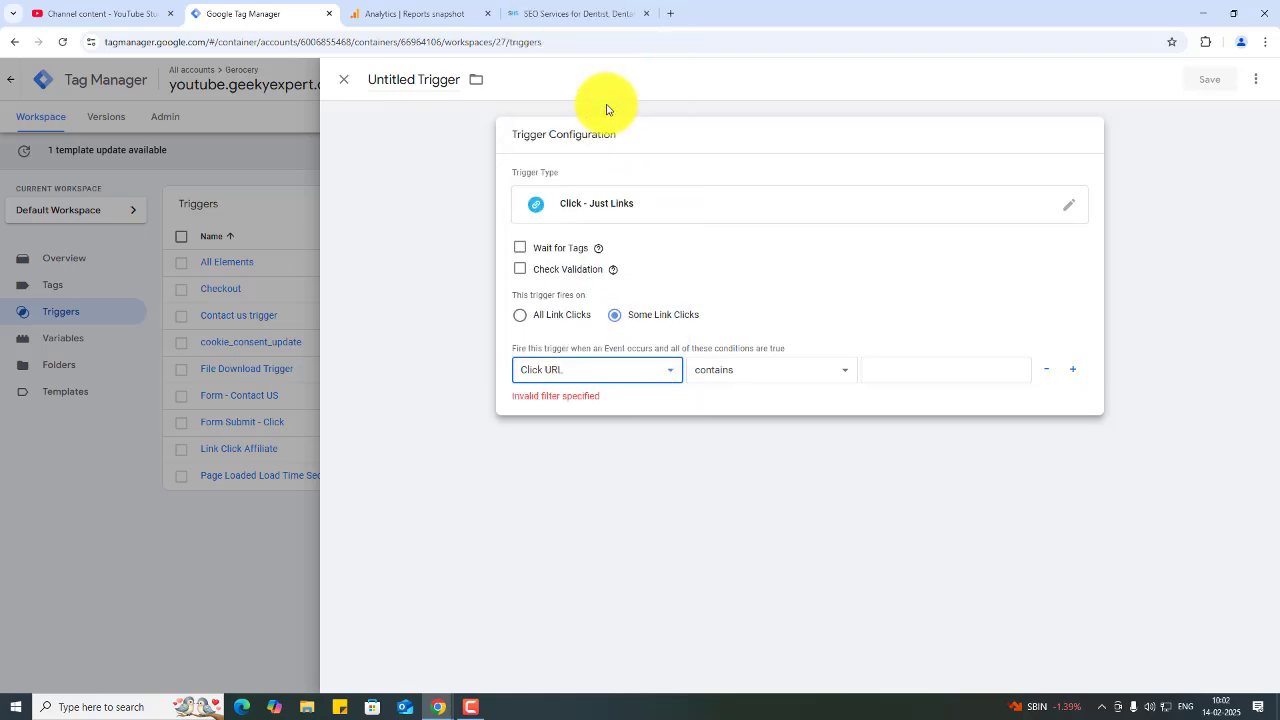
- Inspect the Call Us phone link's HTML on the website with the browser developer tools
click(923, 370)
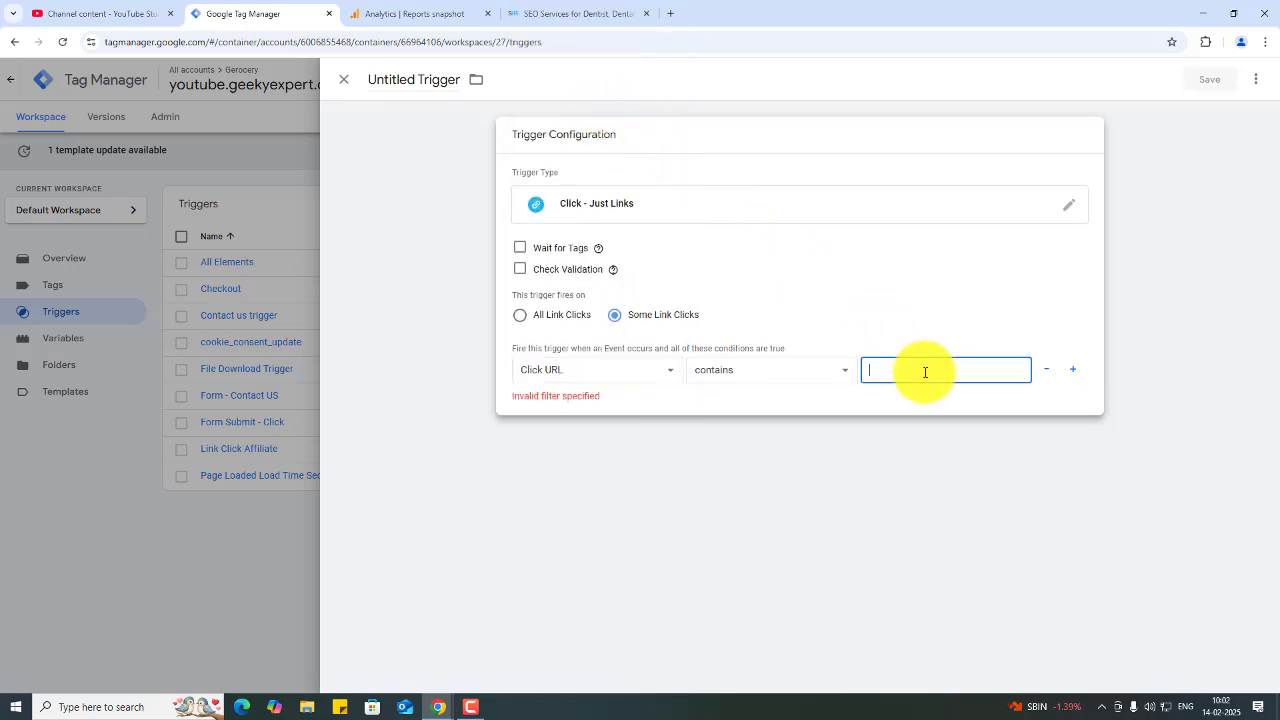
click(565, 12)
right_click(1073, 106)
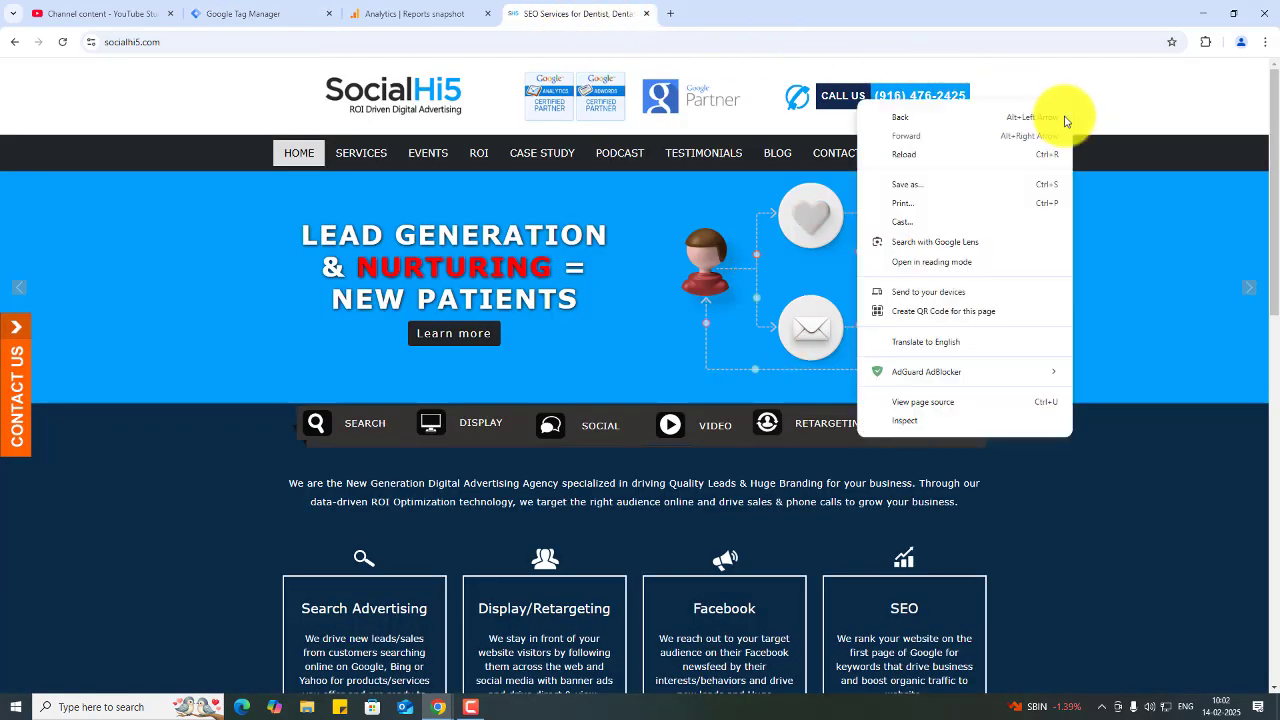
click(901, 425)
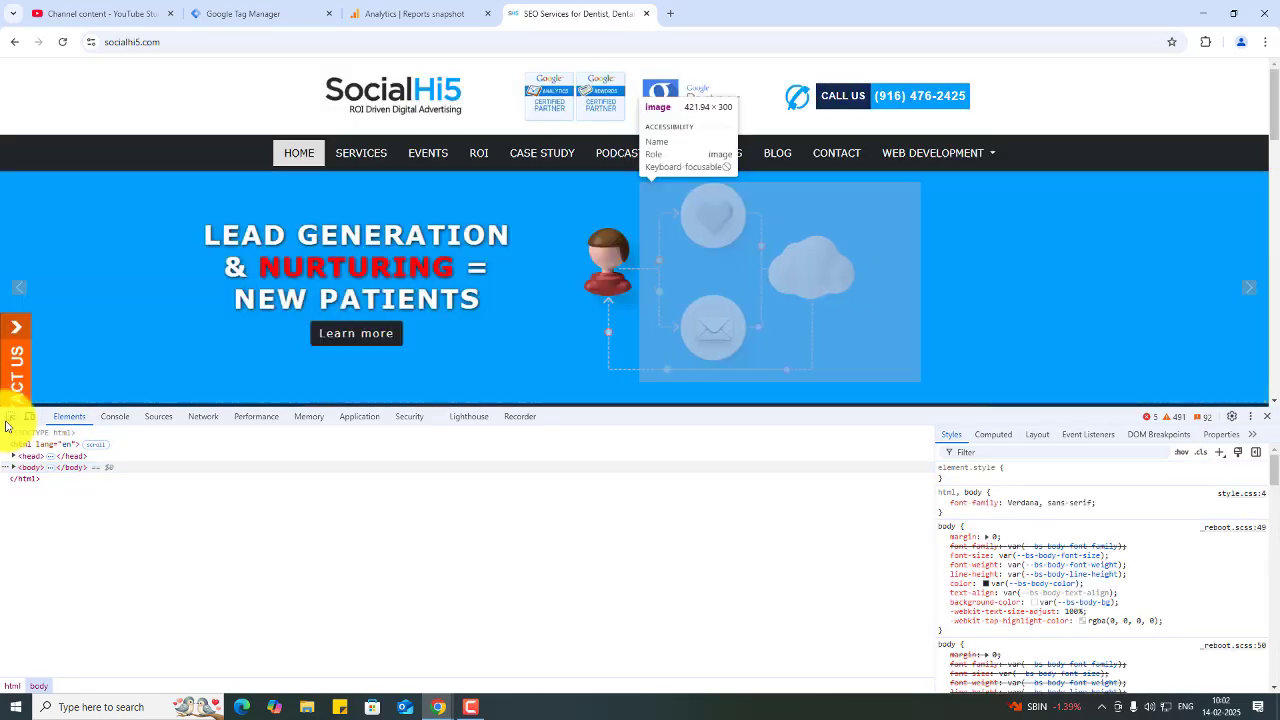
click(10, 416)
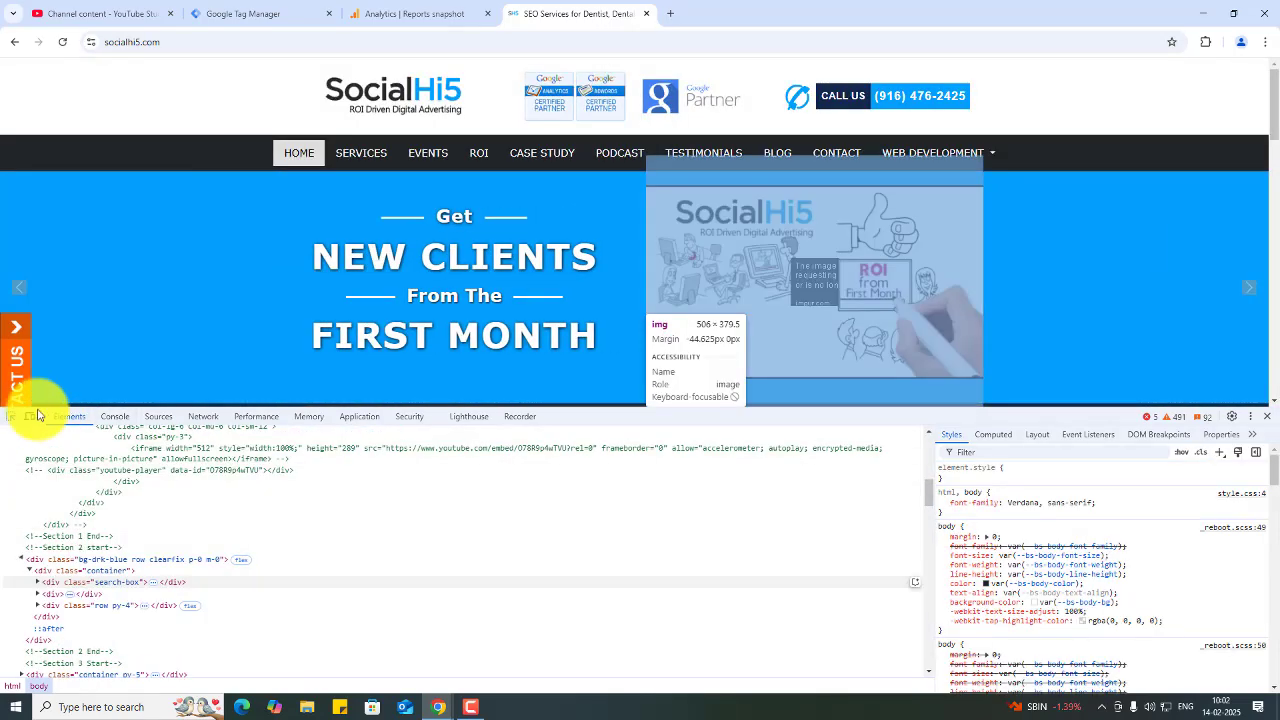
click(908, 97)
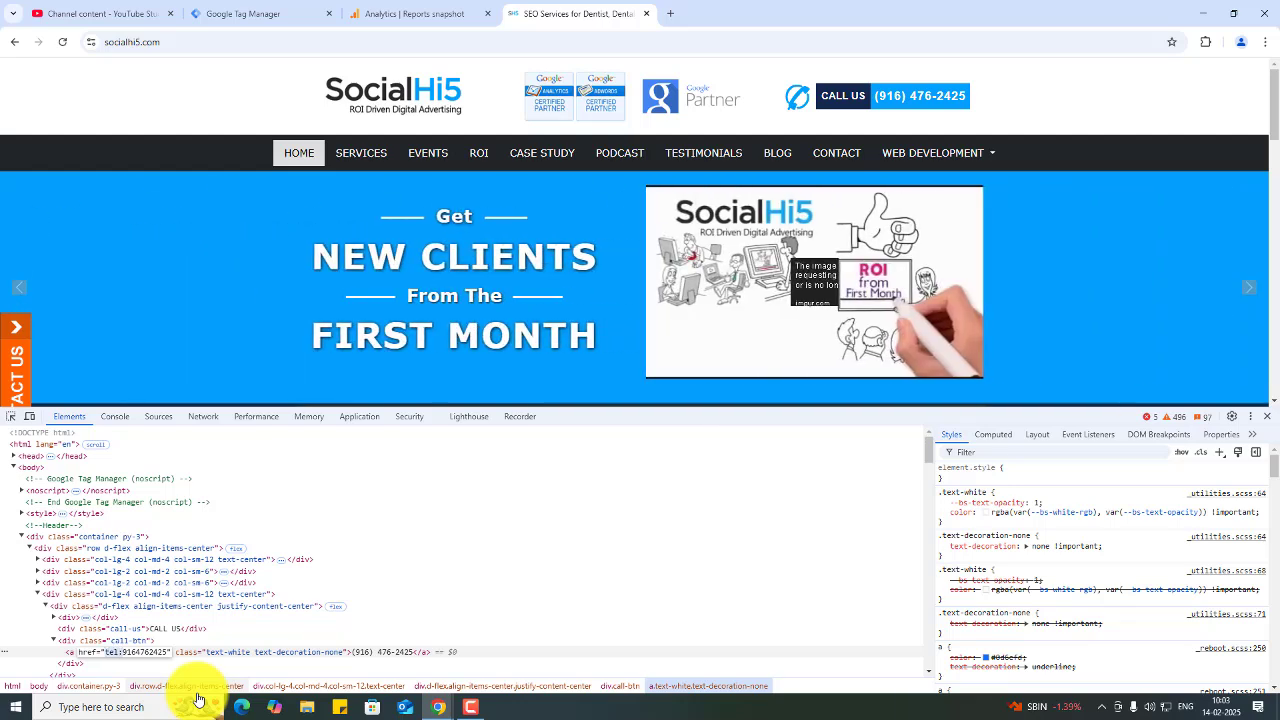
- Set the trigger condition to Click URL contains tel:
click(378, 11)
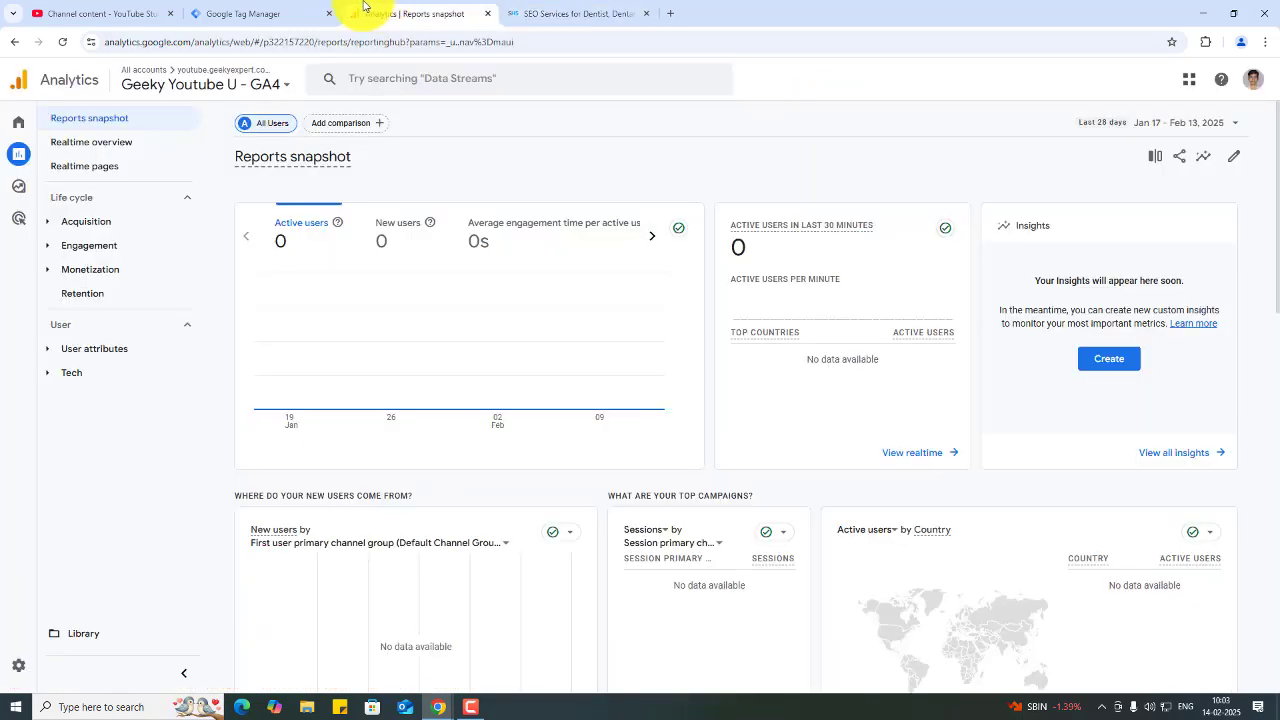
click(238, 8)
text(tel:)
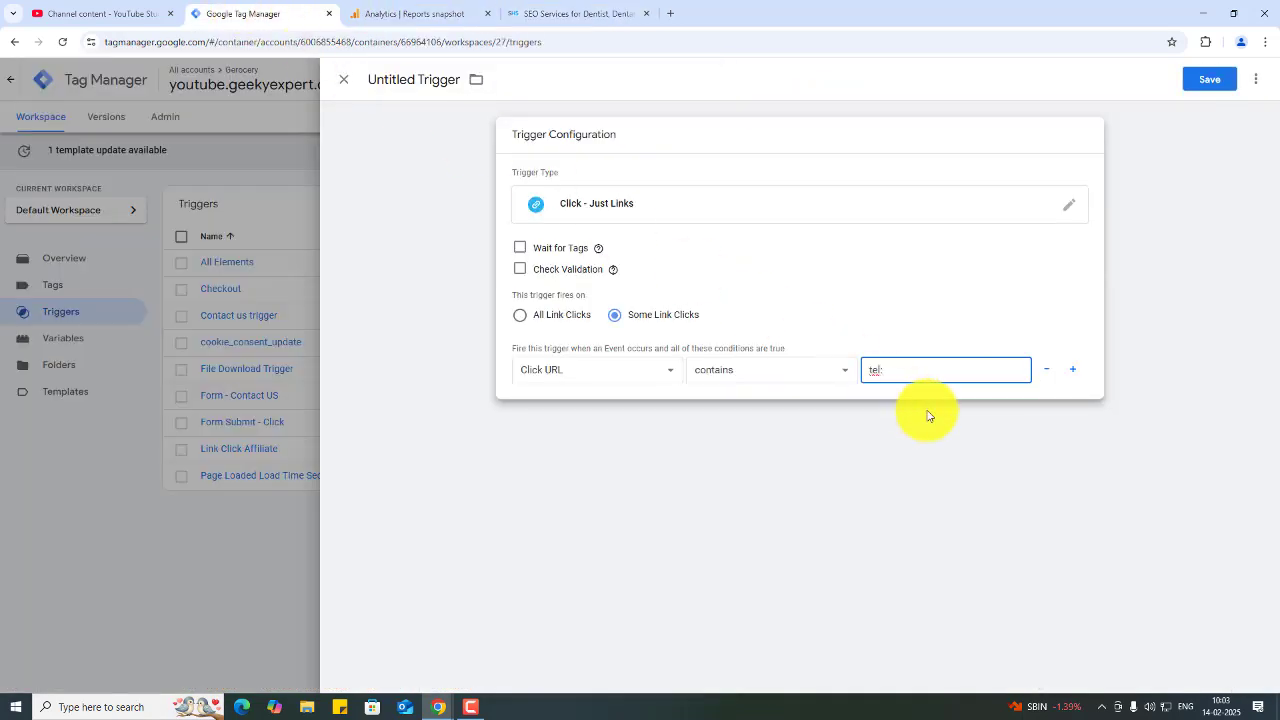
- Name the trigger Phone Click Trigger and save it
click(430, 75)
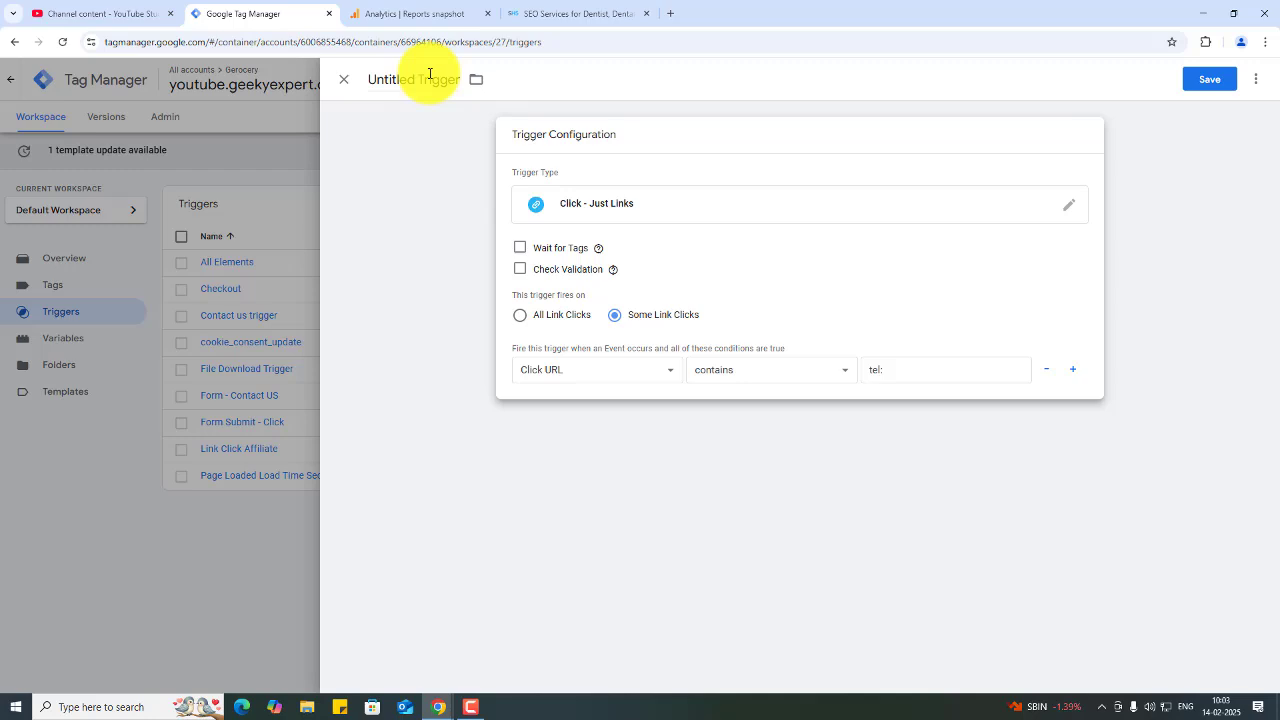
triple_click(430, 74)
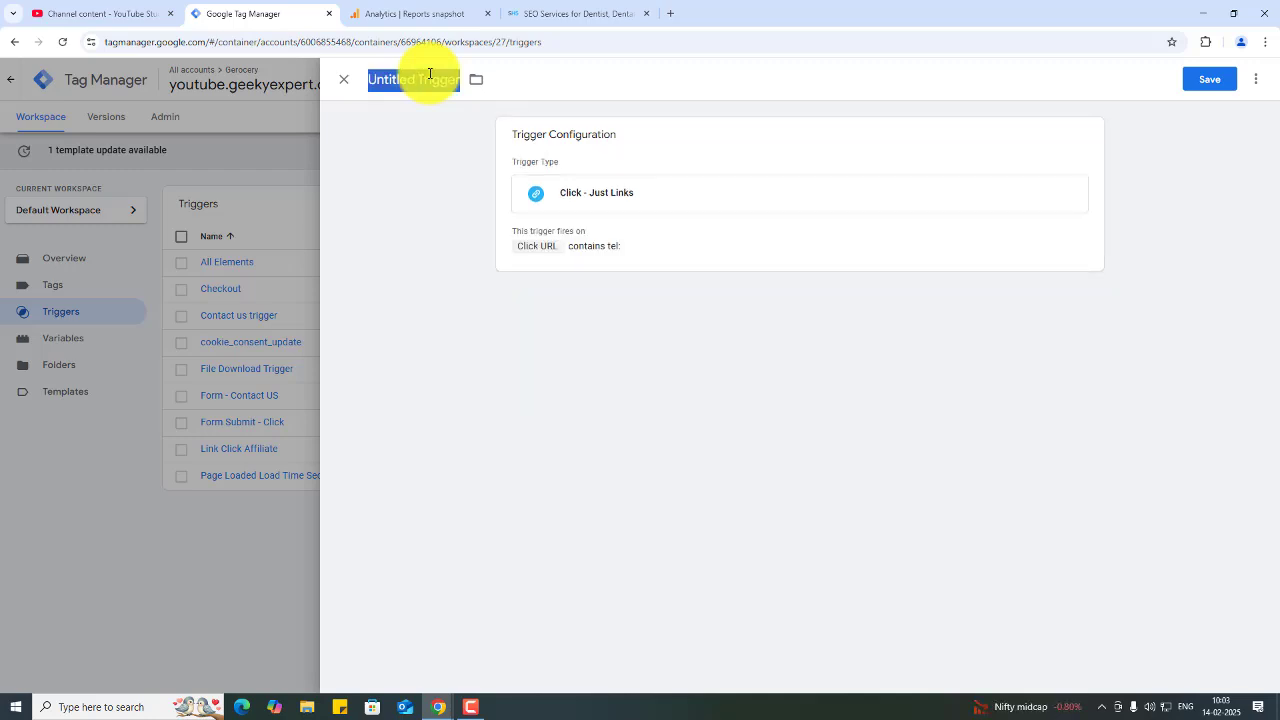
text(pHONE c)
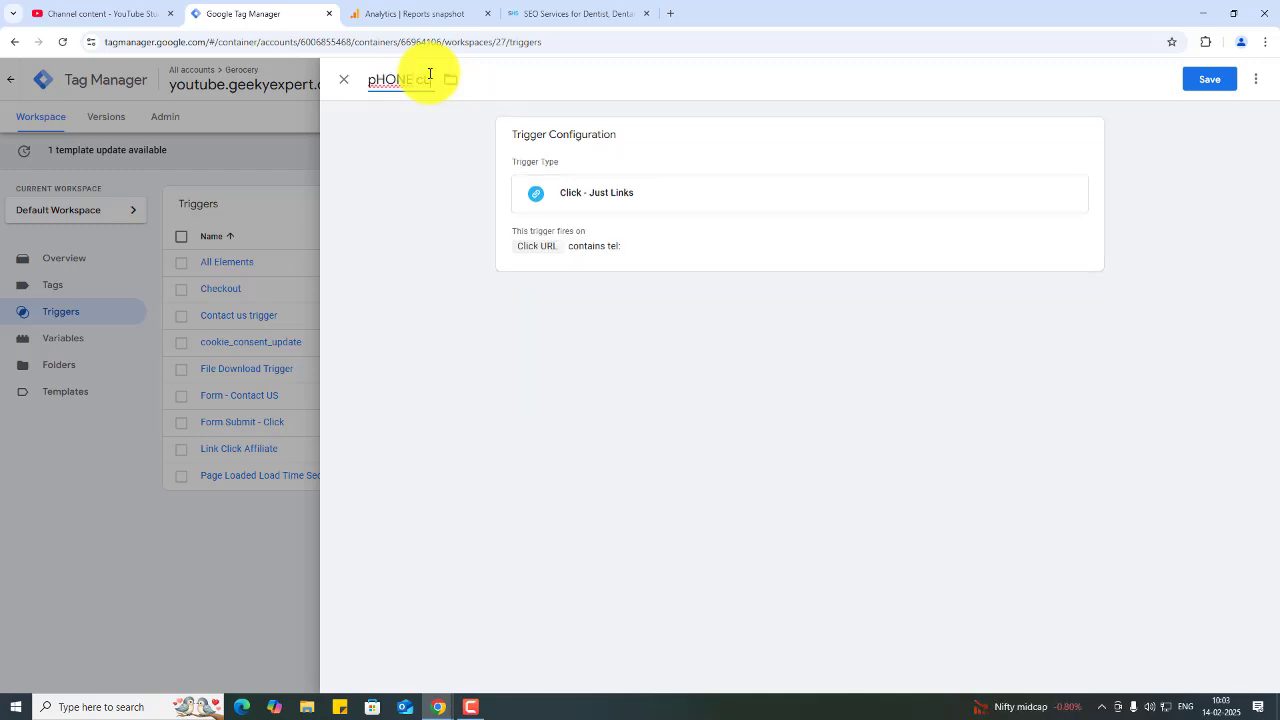
key(ctrl+a)
key(BackSpace)
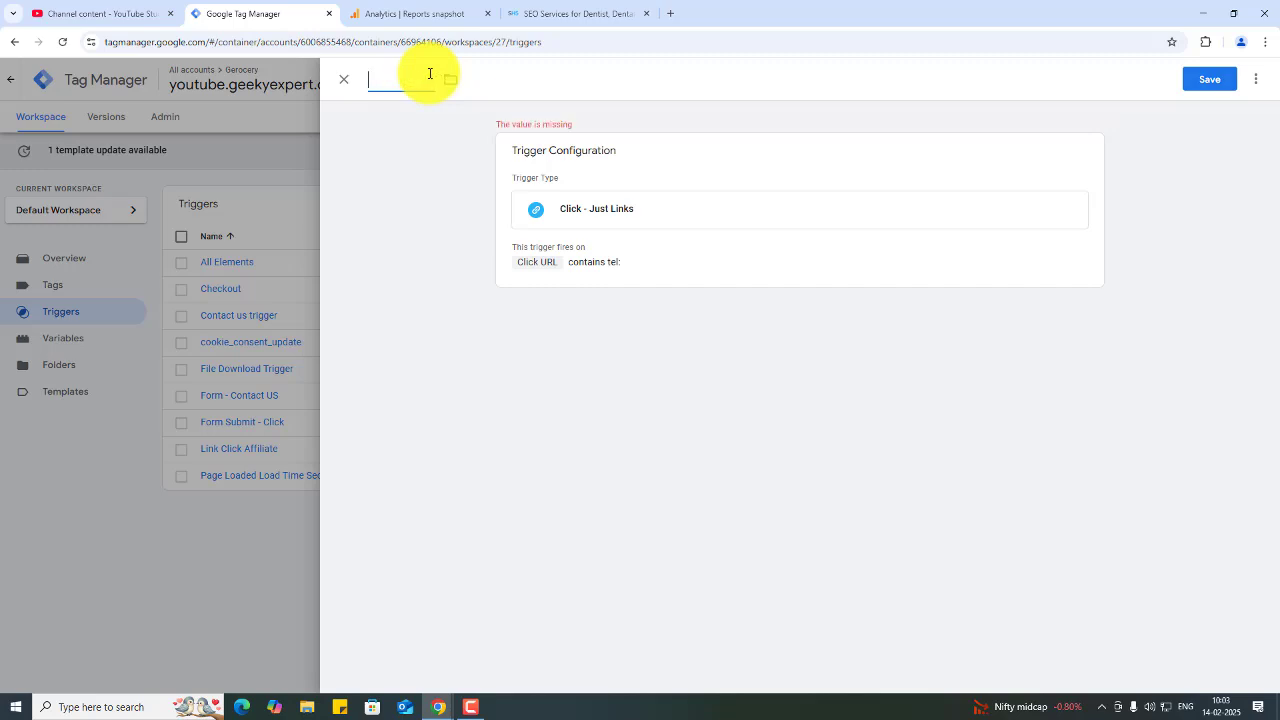
text(Phone Click Trigger)
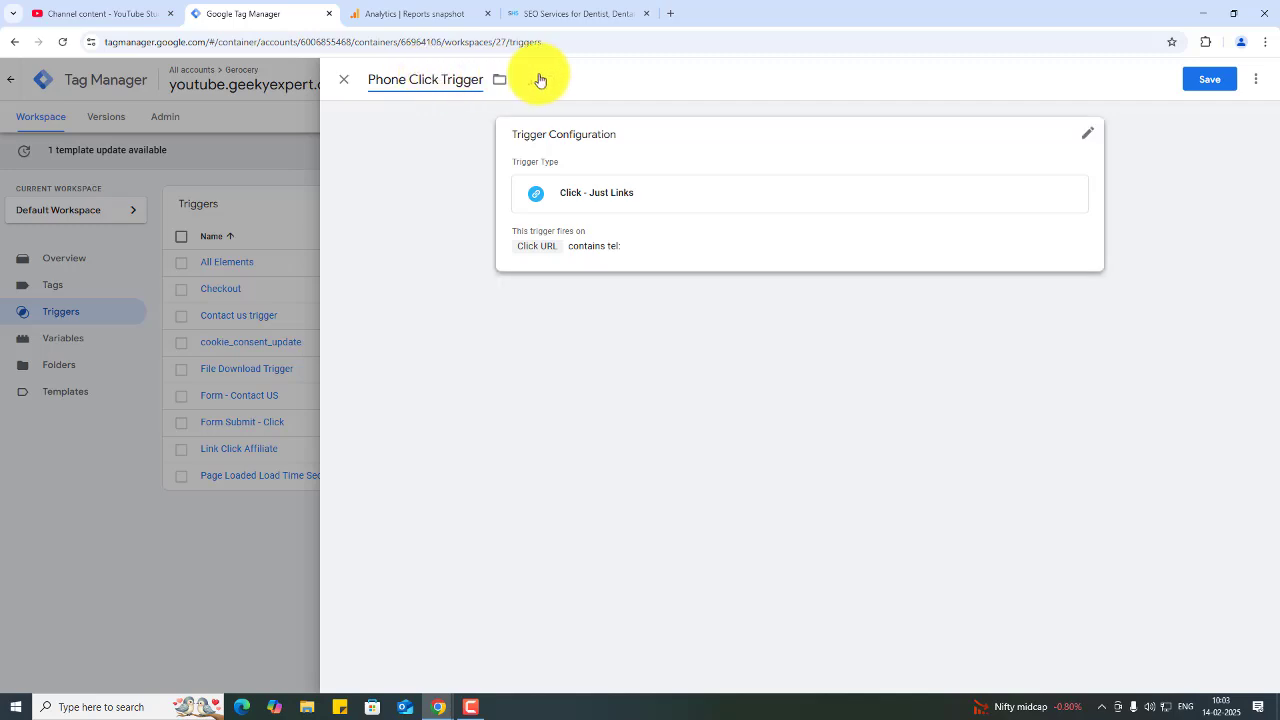
click(1203, 84)
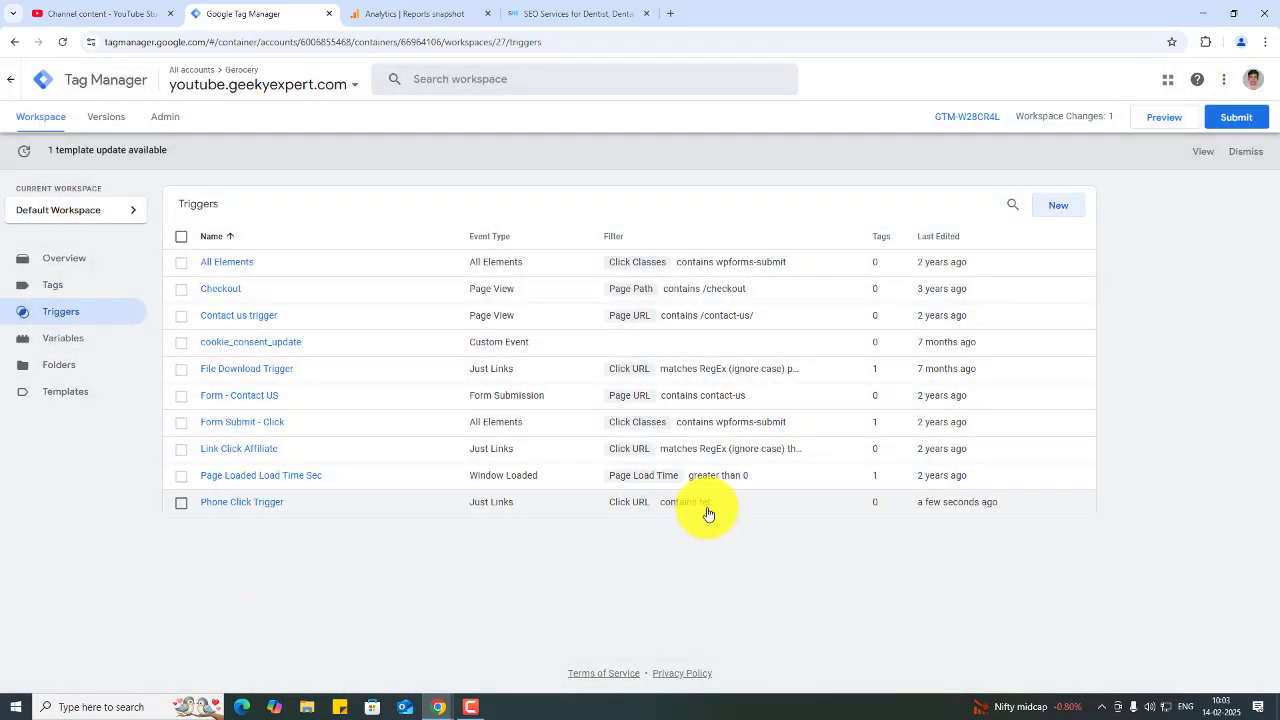
- Inspect the footer phone number link on the socialhi5.com site with the element picker
click(598, 4)
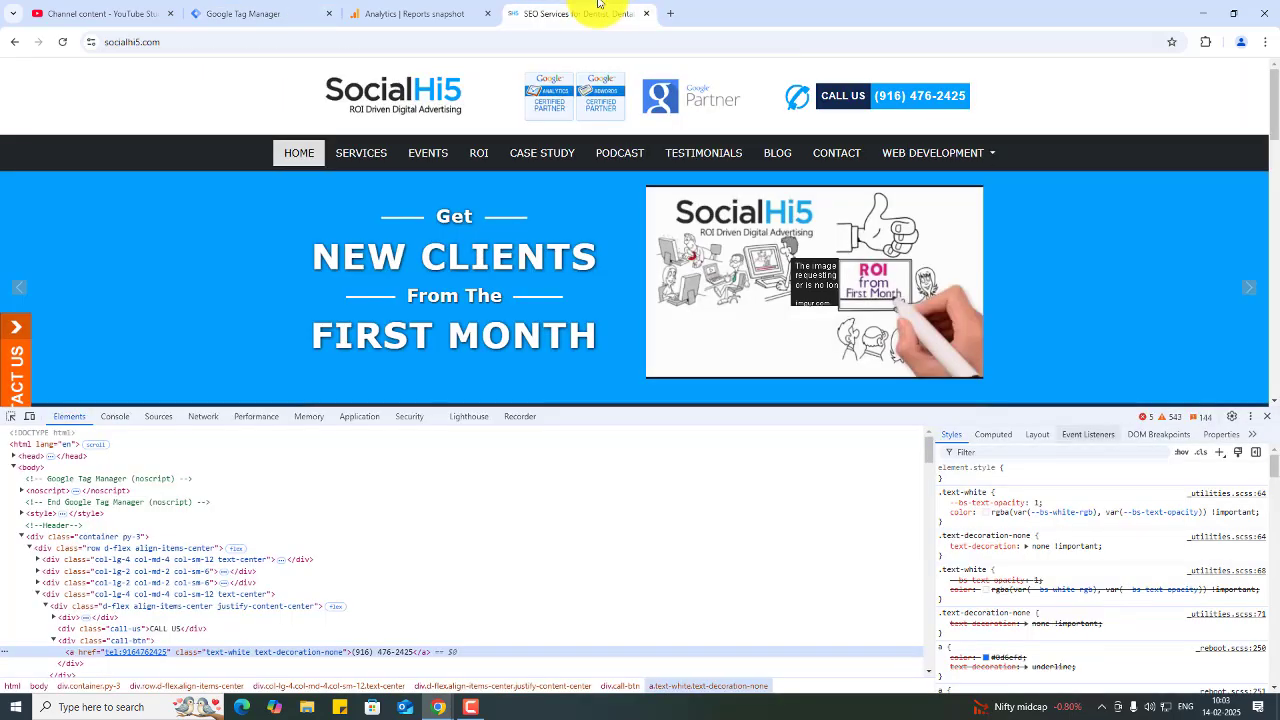
scroll(1265, 148, down, 3)
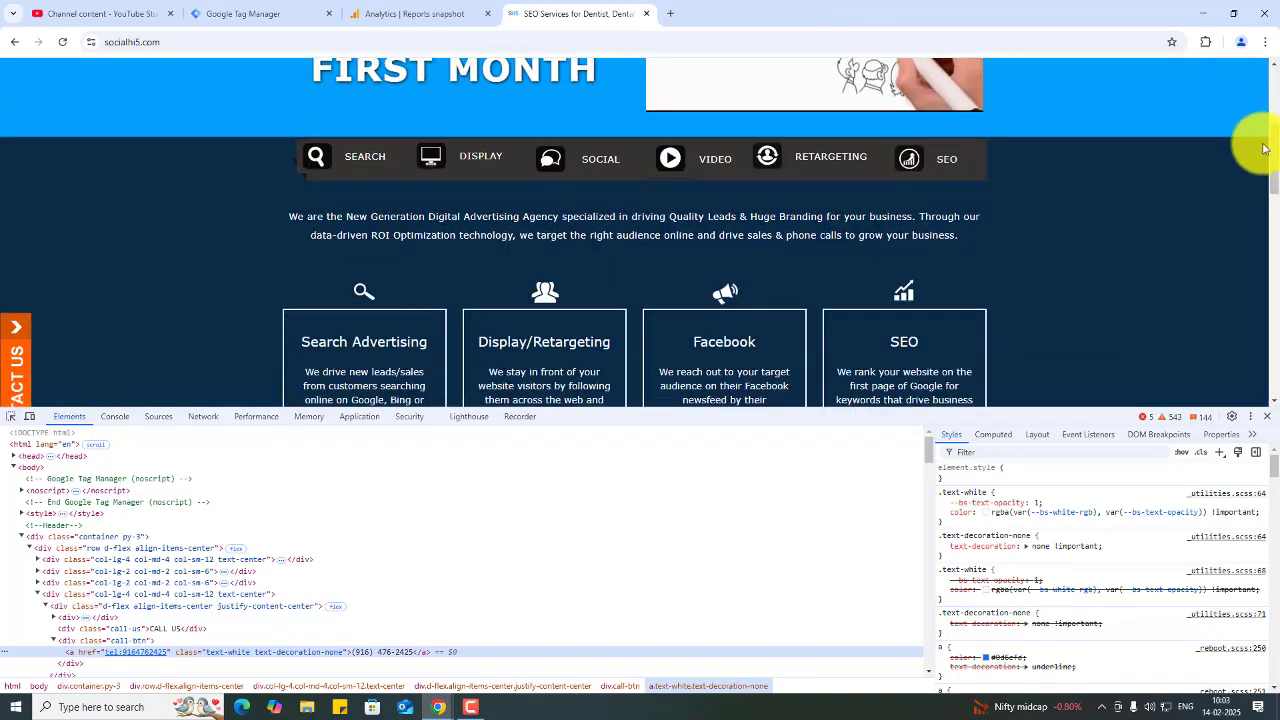
drag(1265, 148, 1257, 391)
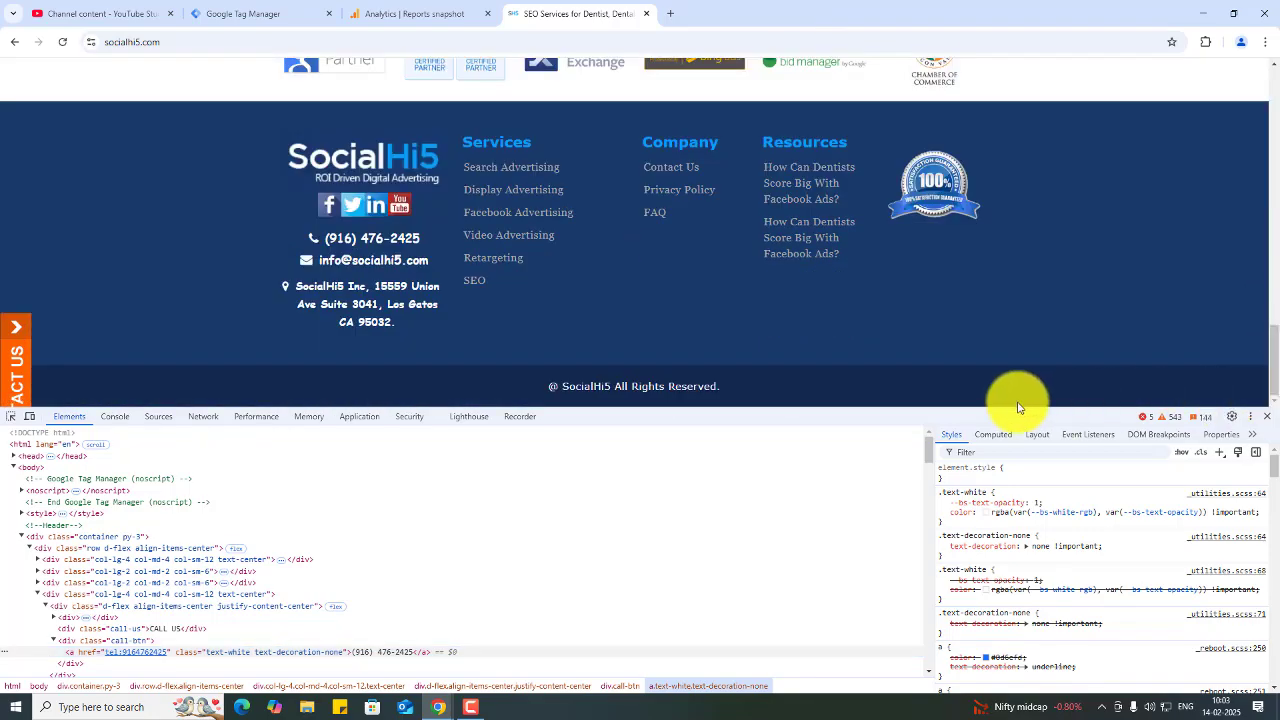
click(14, 422)
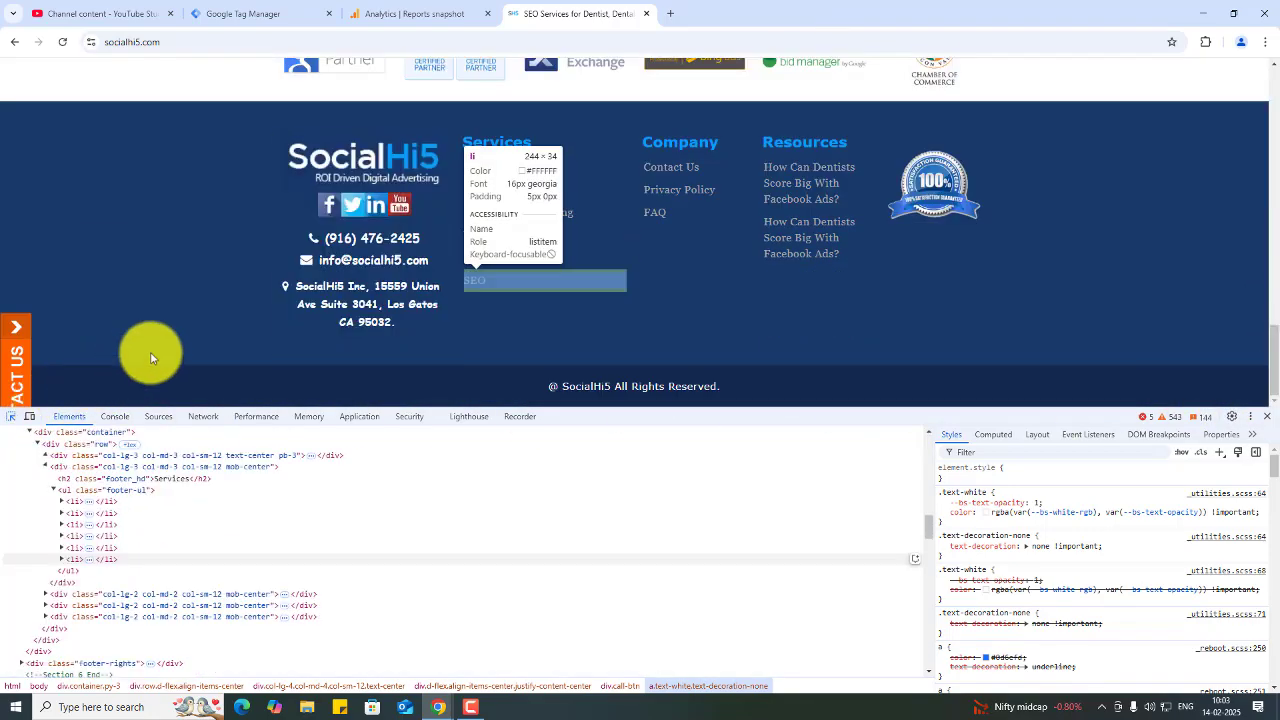
click(378, 250)
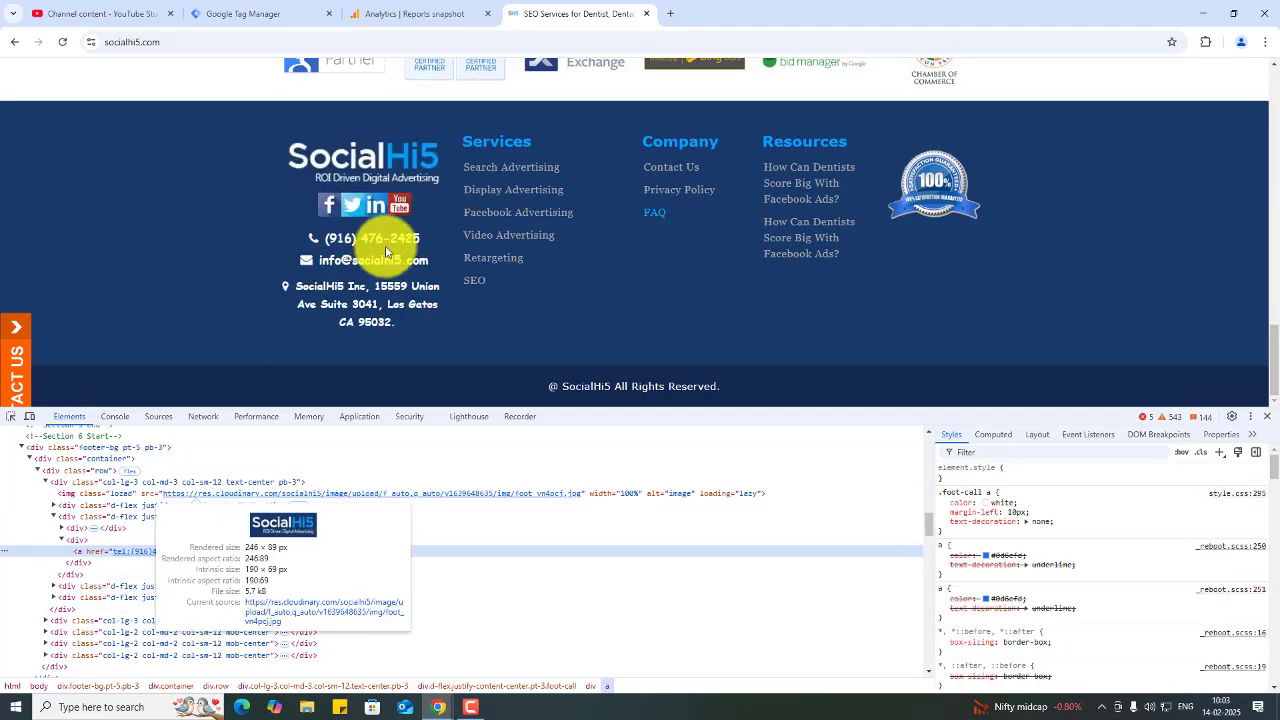
click(1271, 417)
- Create a new tag of type Google Analytics: GA4 Event
click(400, 10)
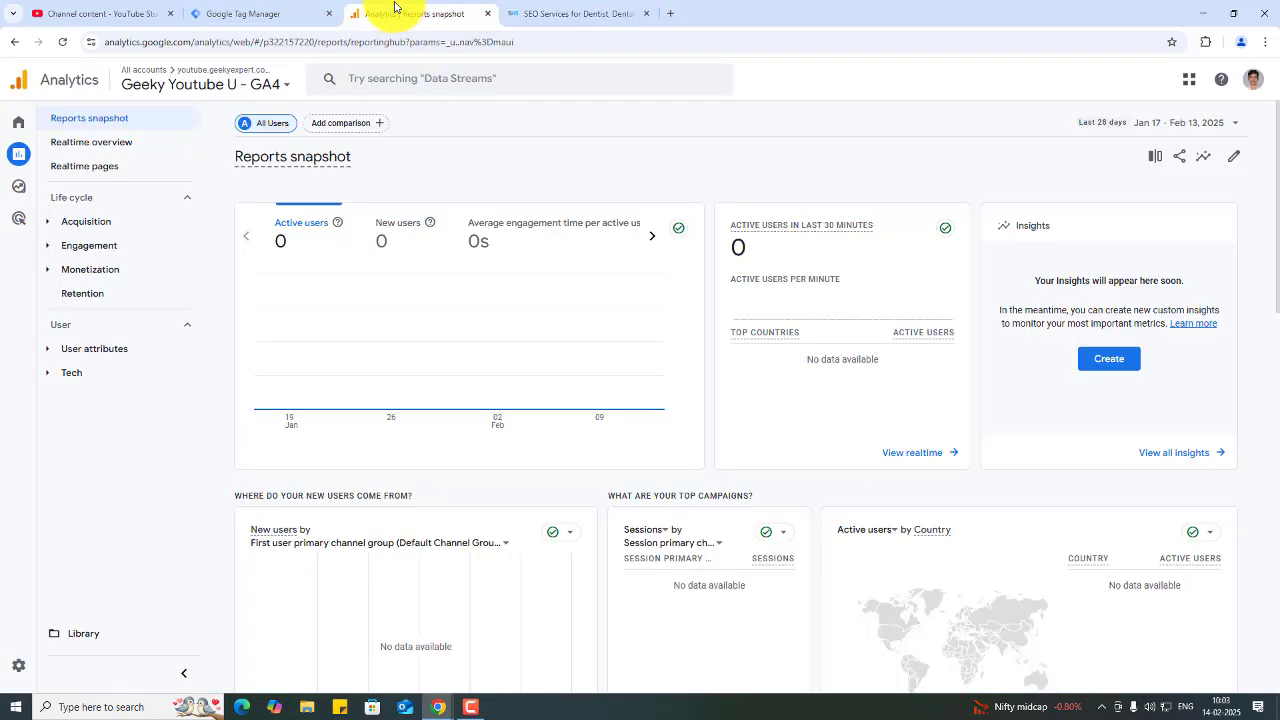
click(293, 2)
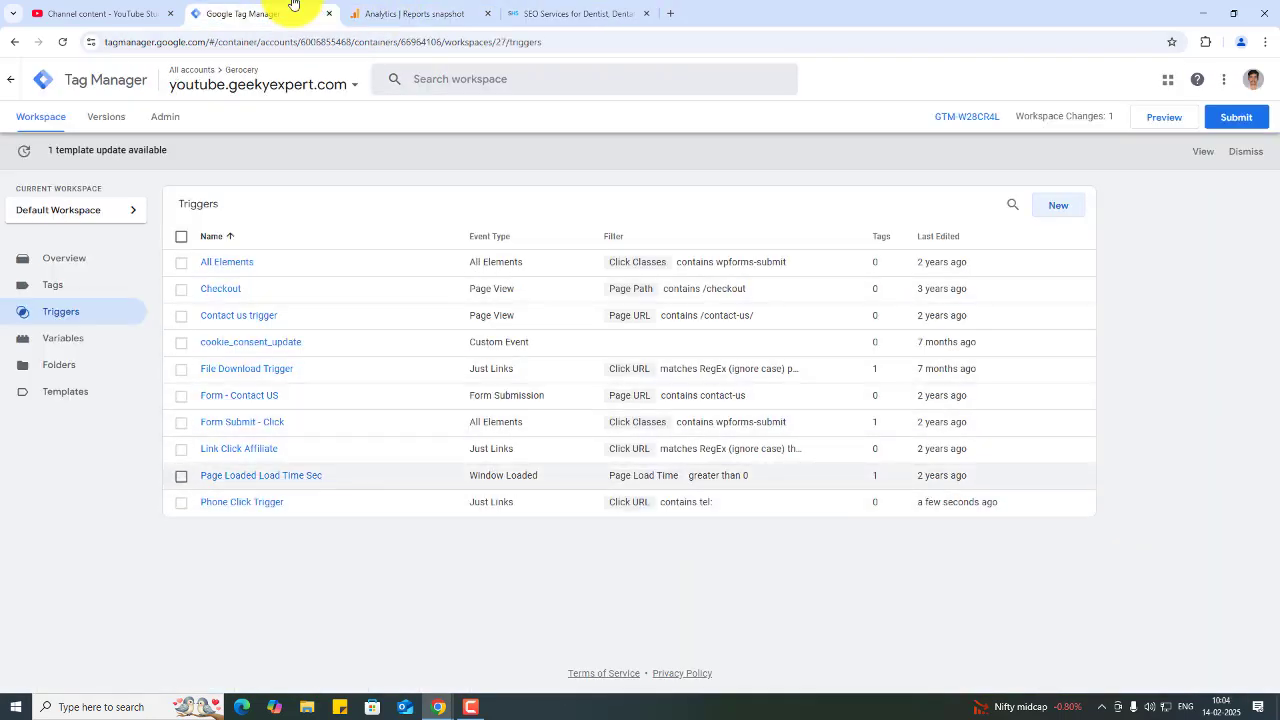
click(55, 285)
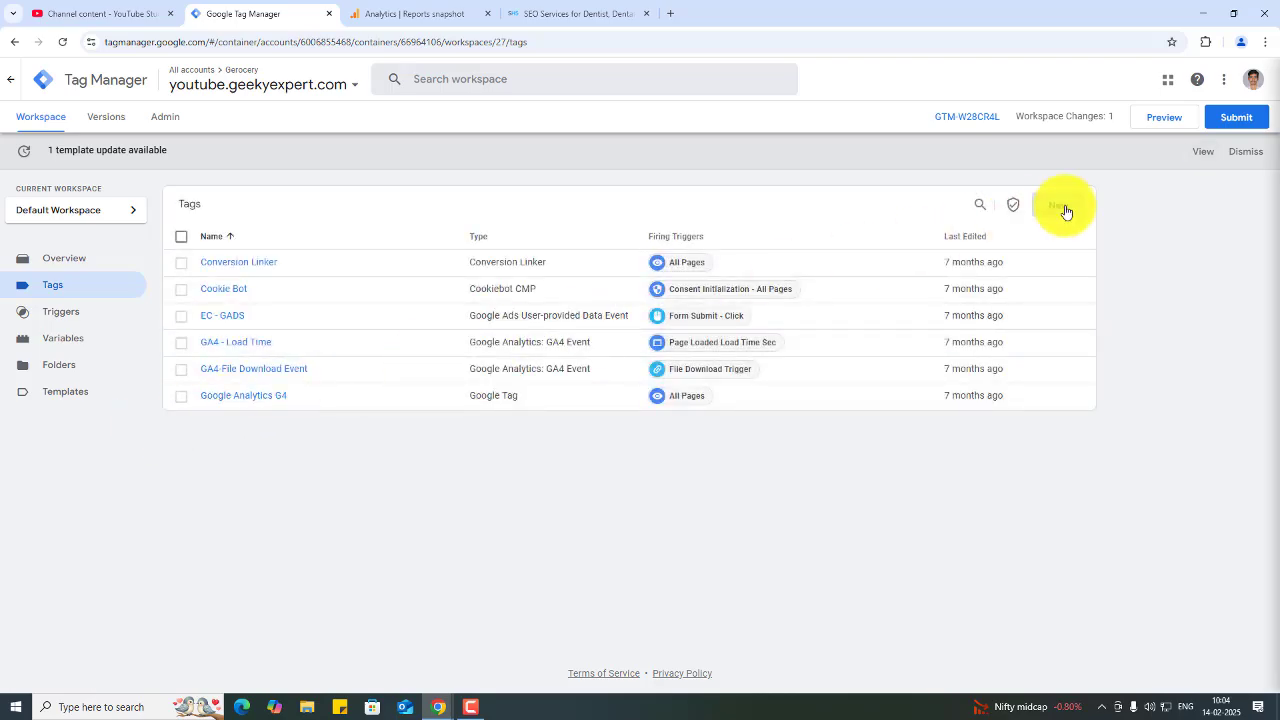
click(1060, 206)
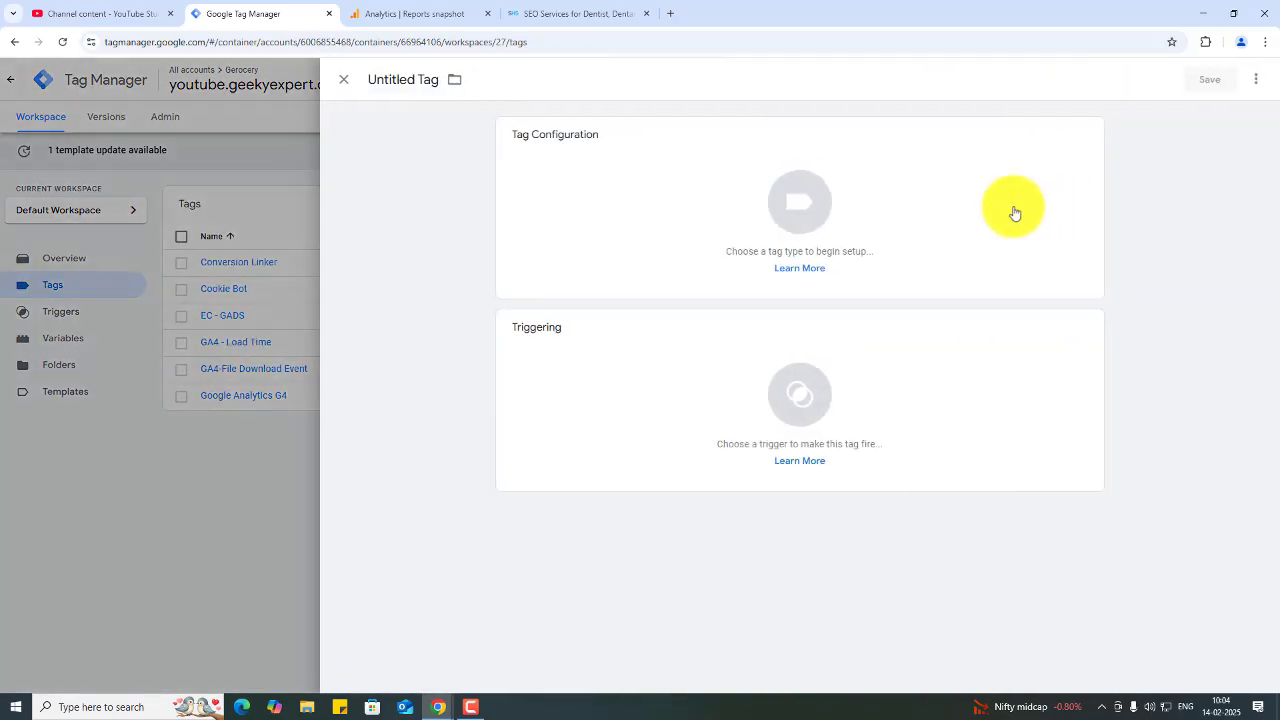
click(592, 218)
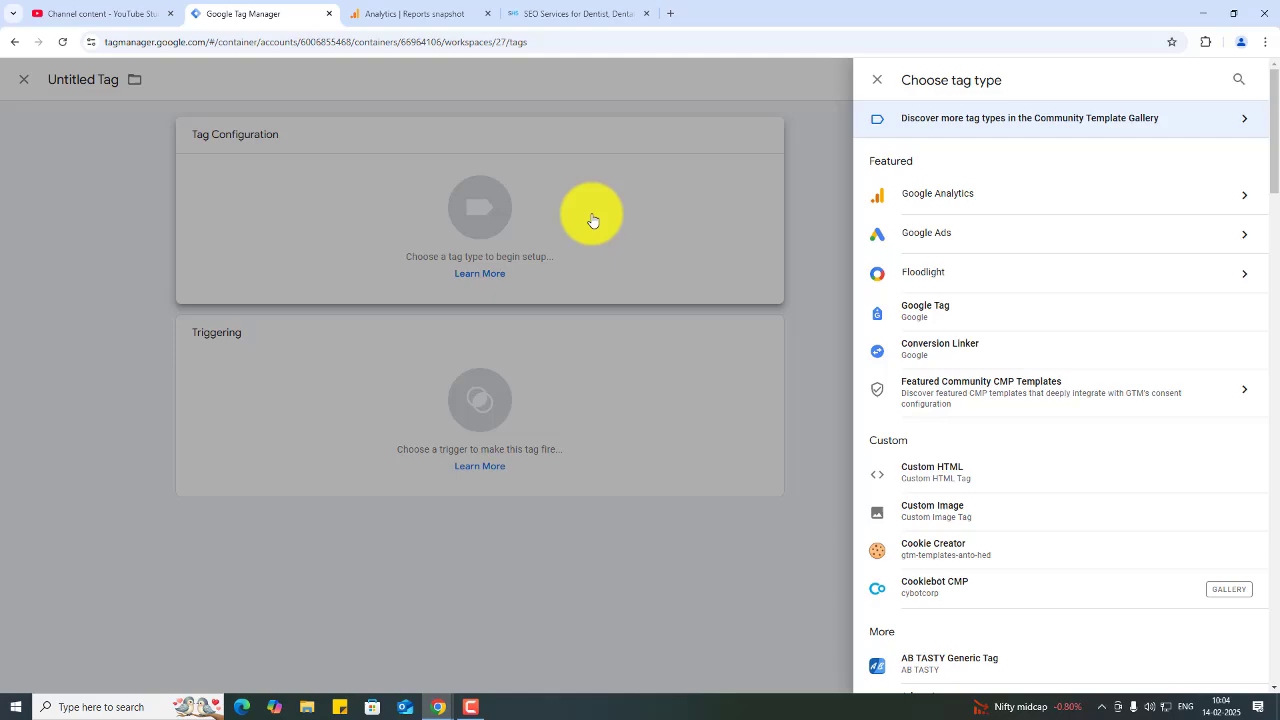
click(1019, 200)
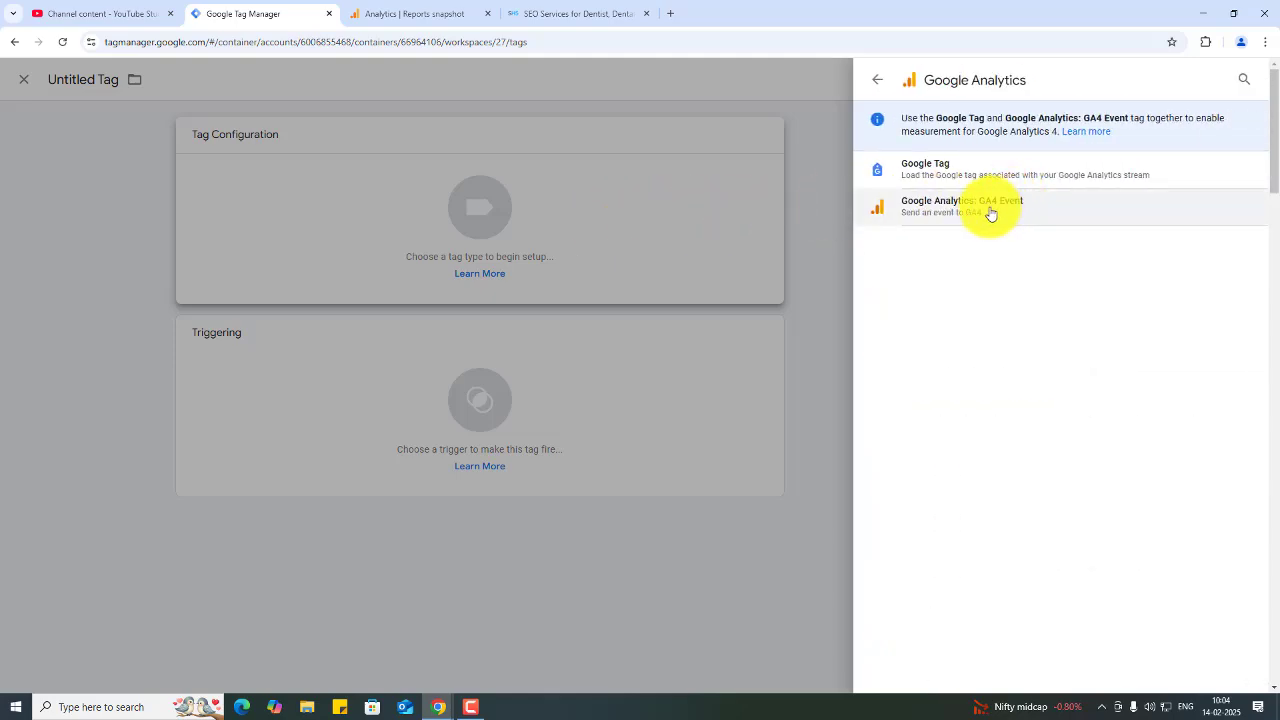
click(991, 210)
click(640, 264)
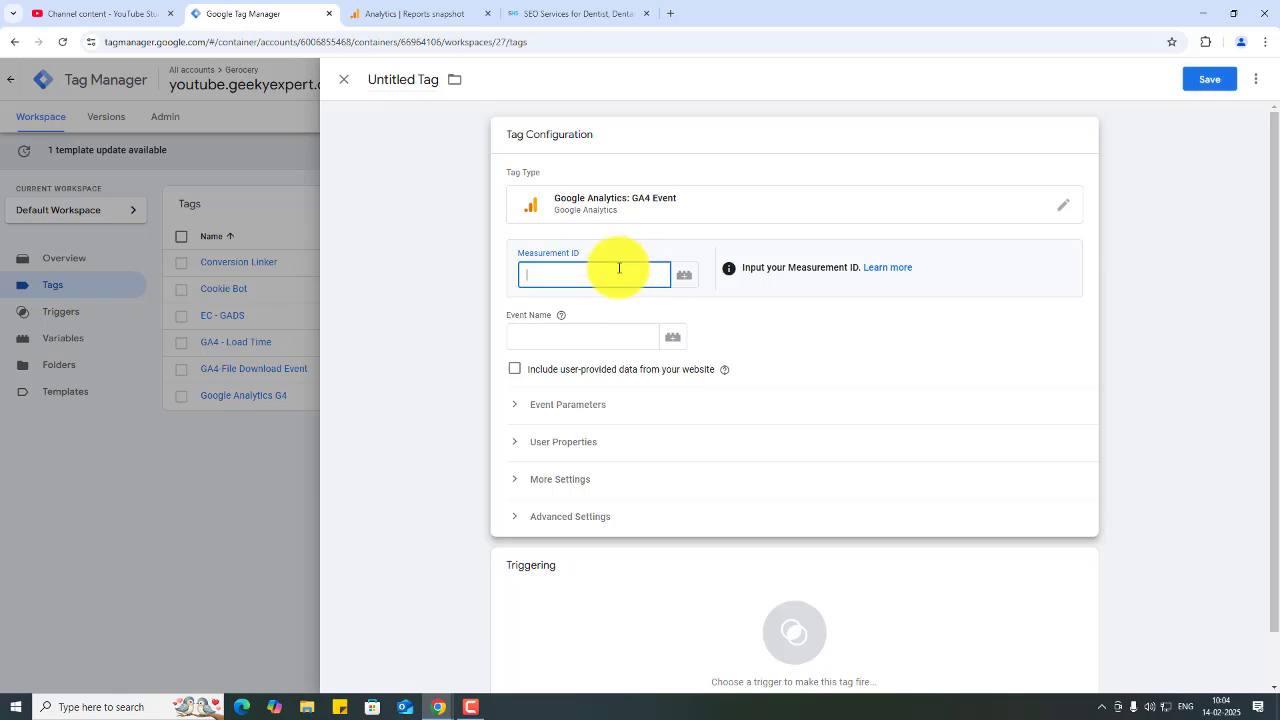
- Copy the Geeky Youtube U - GA4 web stream's measurement ID in Analytics and paste it into the tag's Measurement ID
click(431, 13)
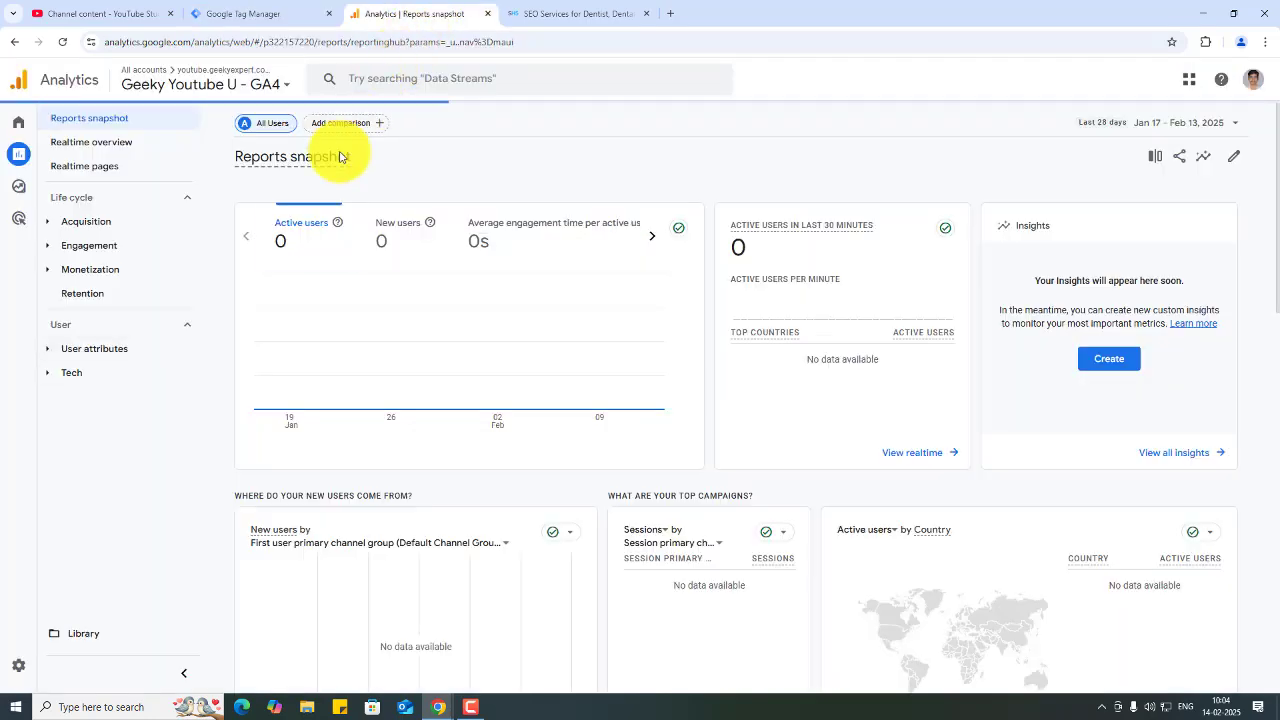
click(21, 664)
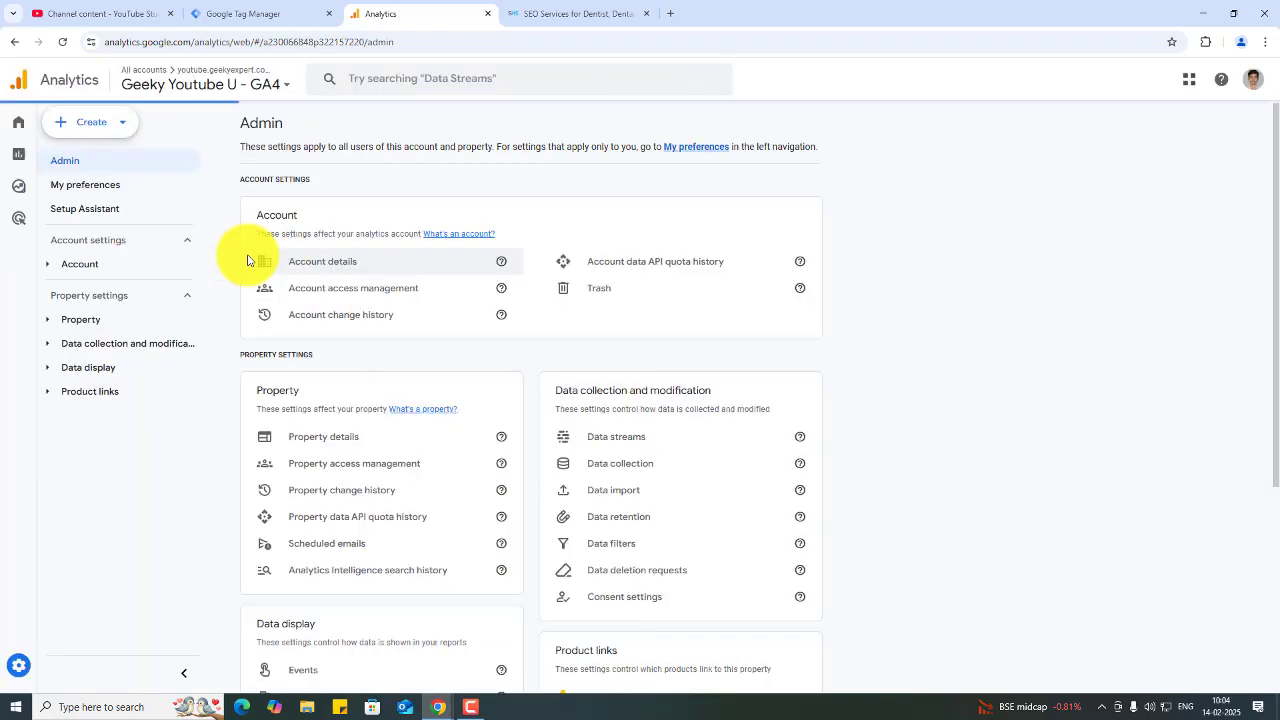
click(660, 437)
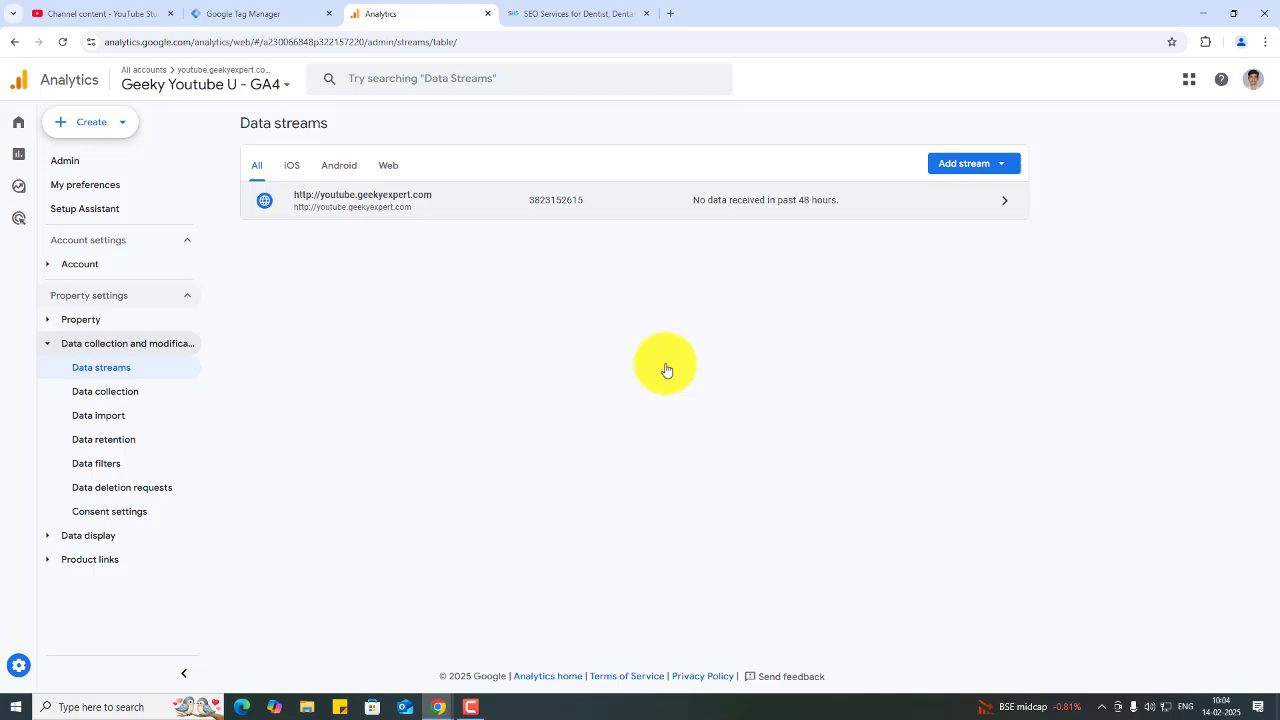
click(674, 202)
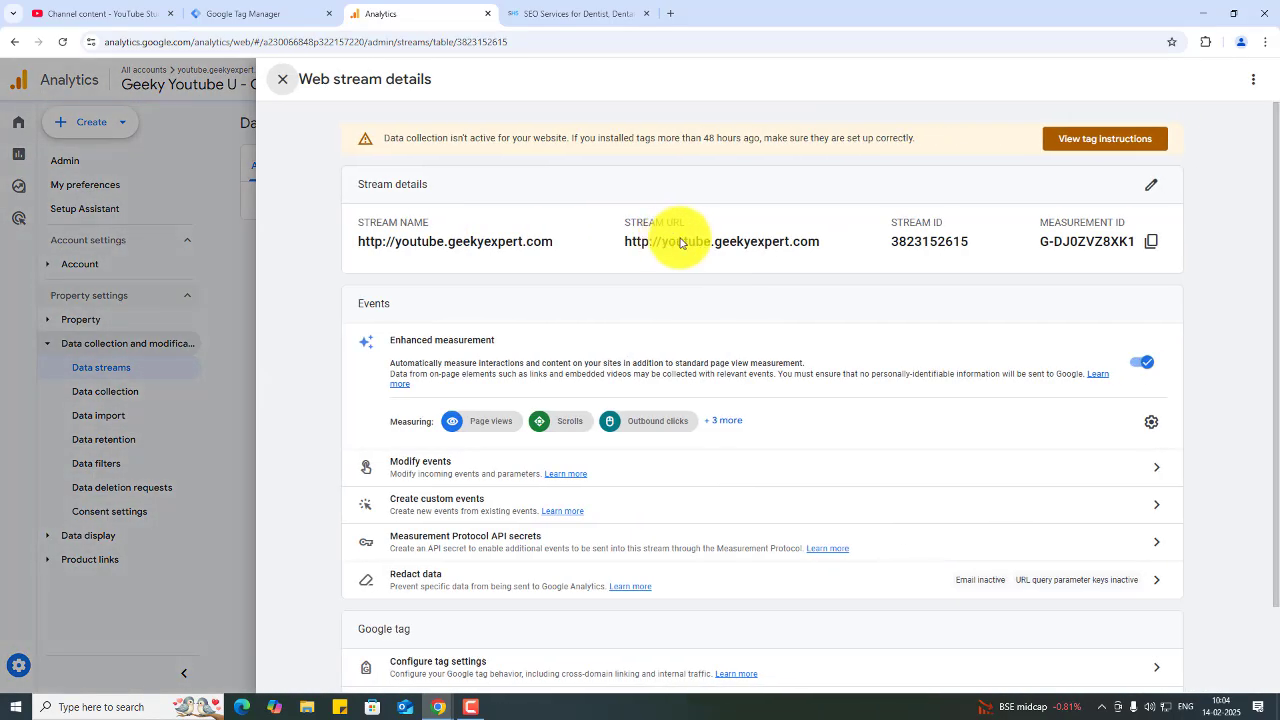
click(1154, 245)
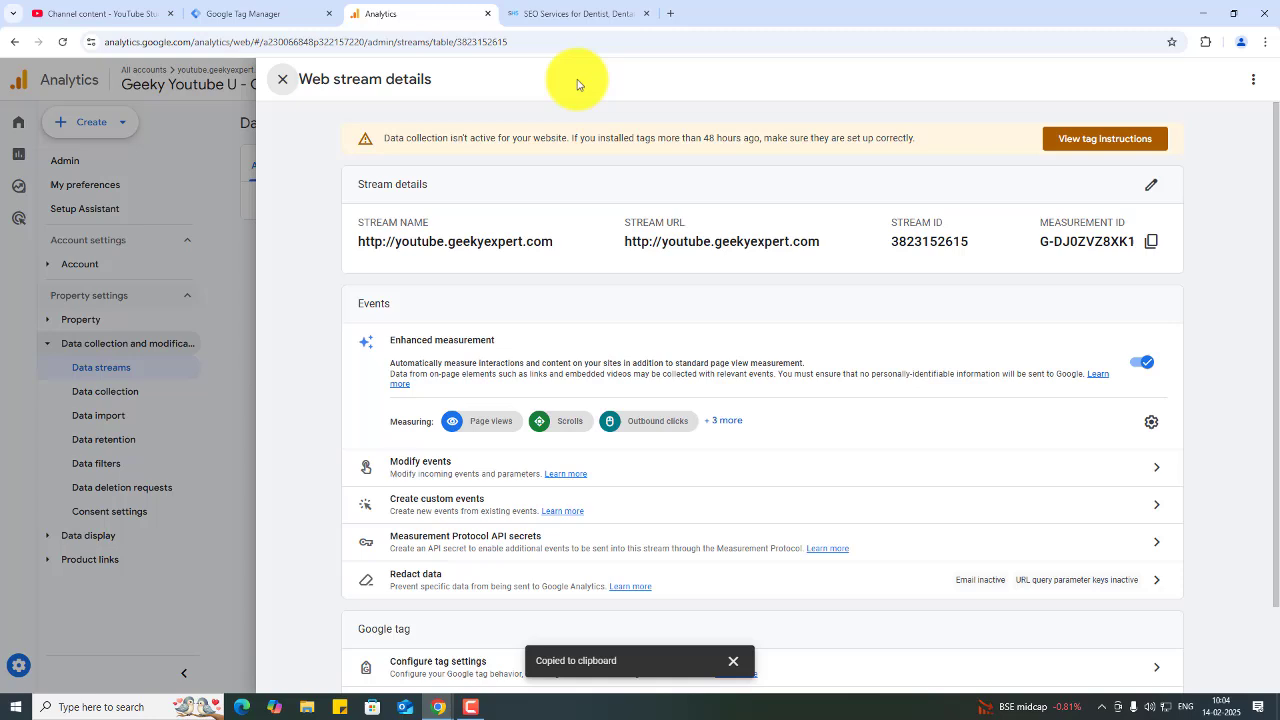
click(281, 5)
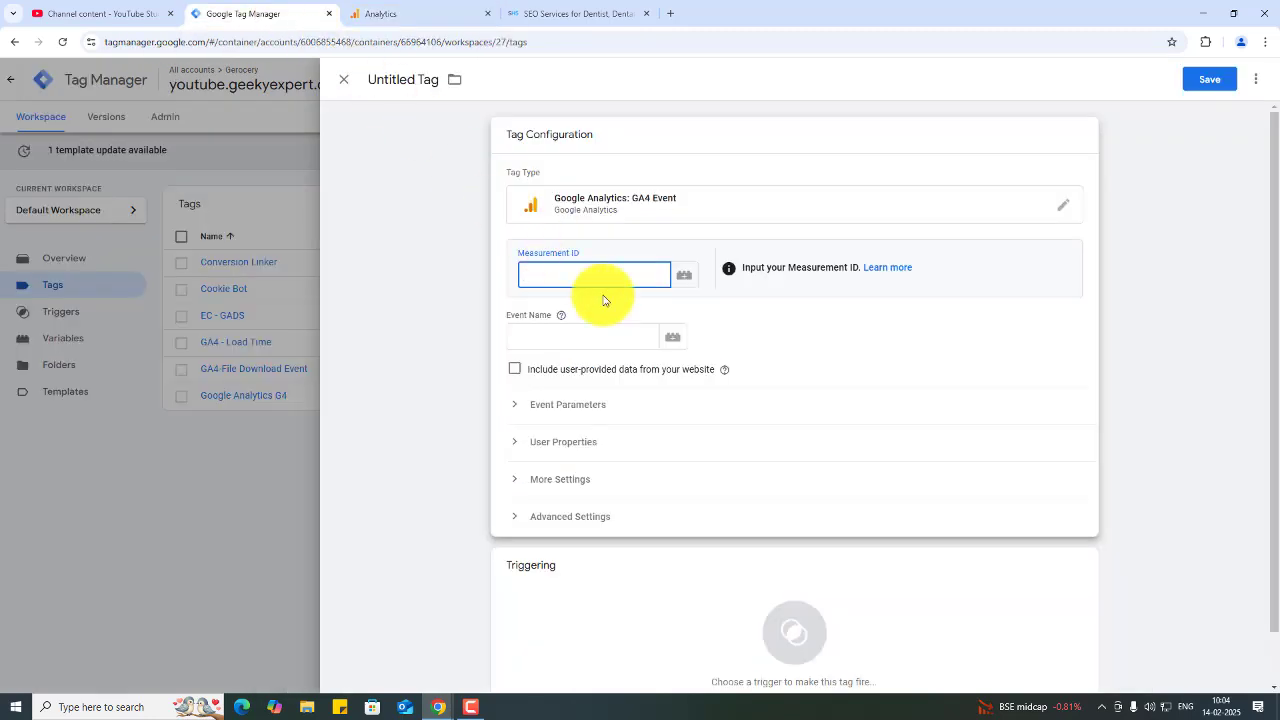
key(ctrl+v)
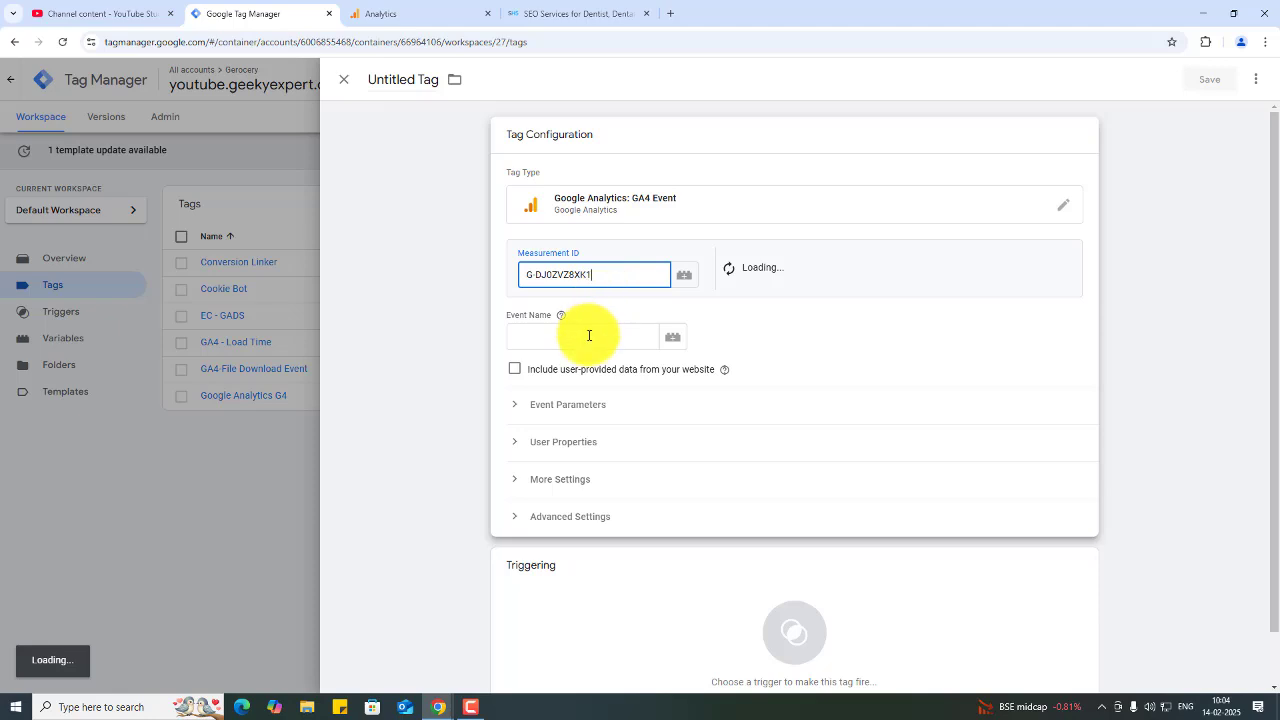
click(589, 336)
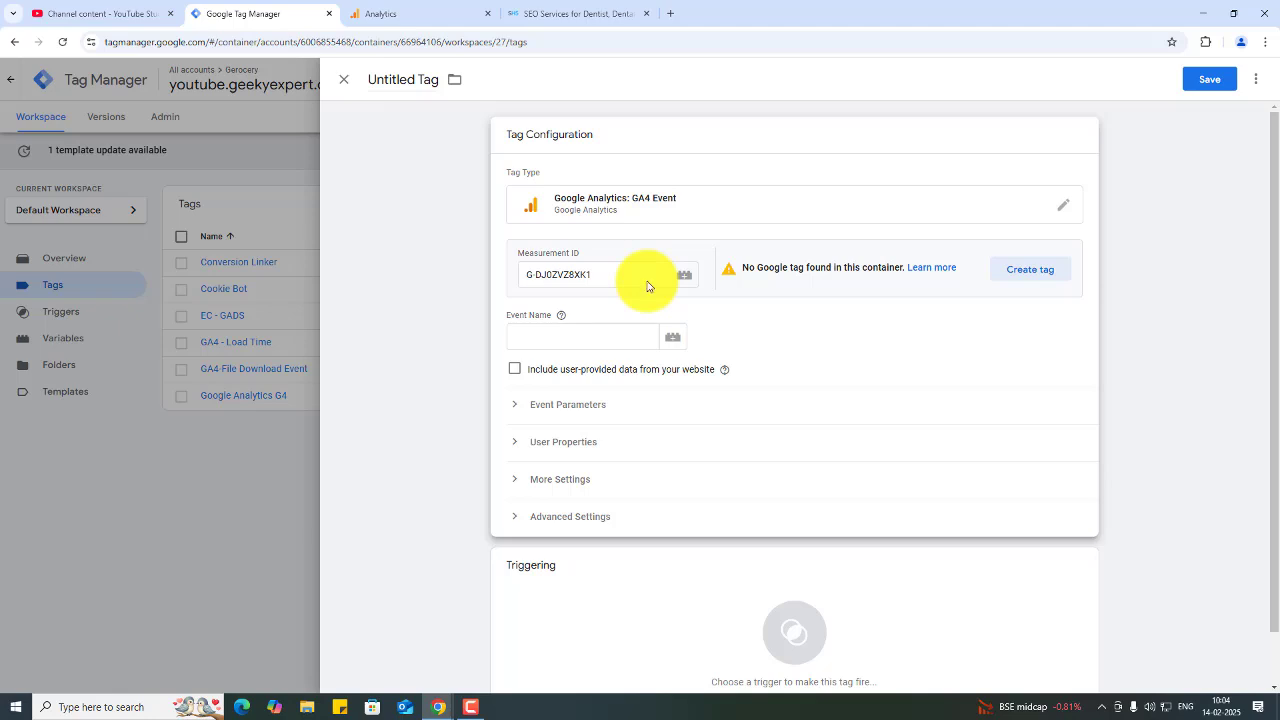
click(591, 335)
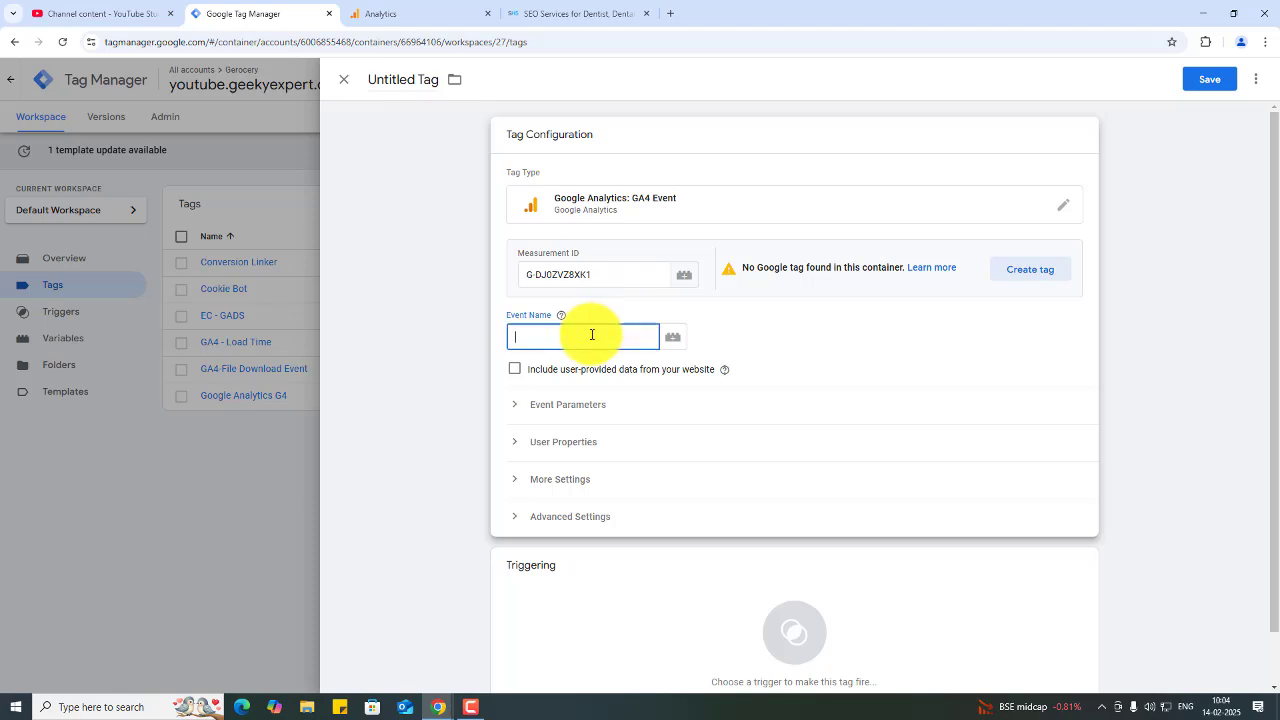
click(646, 276)
click(416, 6)
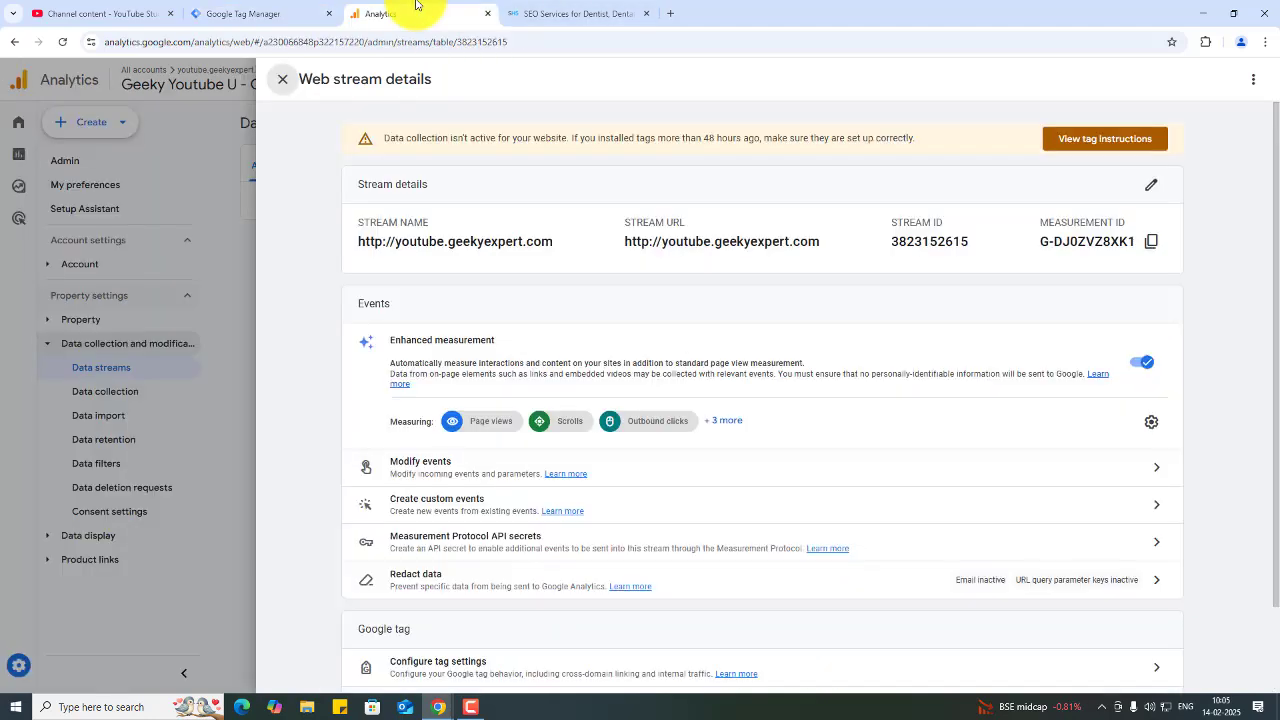
click(1151, 241)
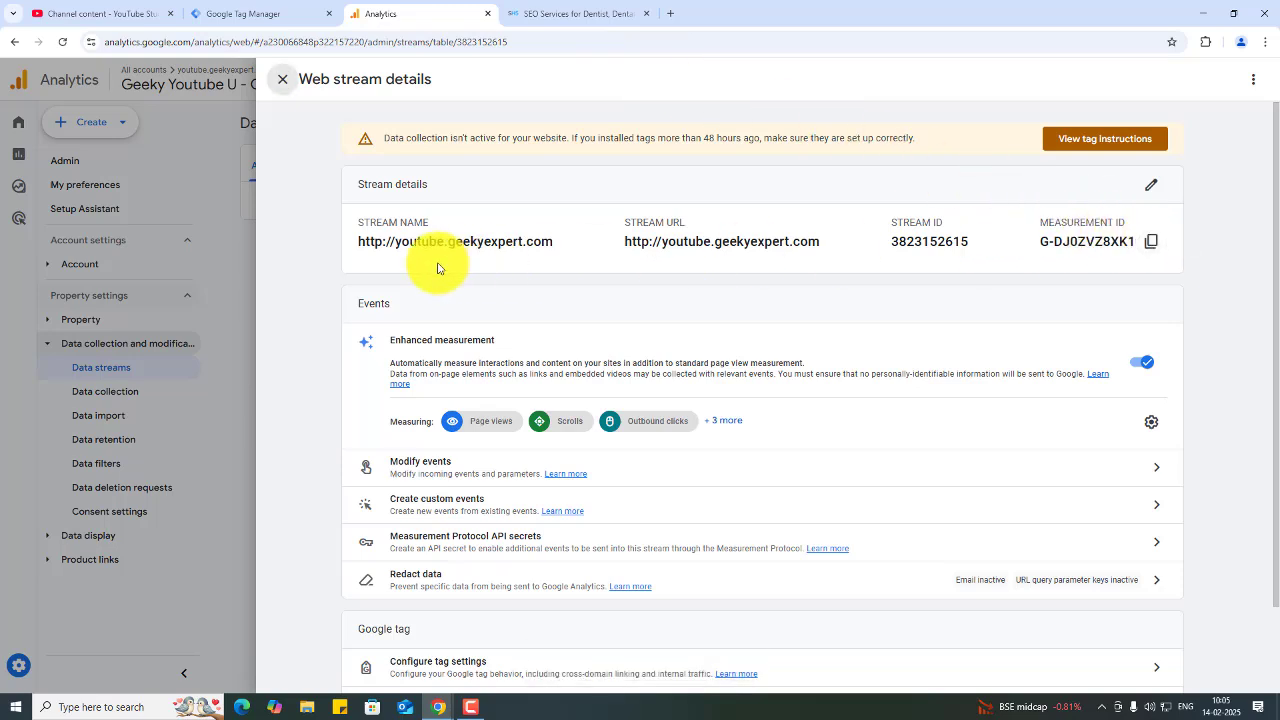
- Switch to the youtube.geekyexpert.com property in Analytics and copy its web stream's measurement ID
click(283, 79)
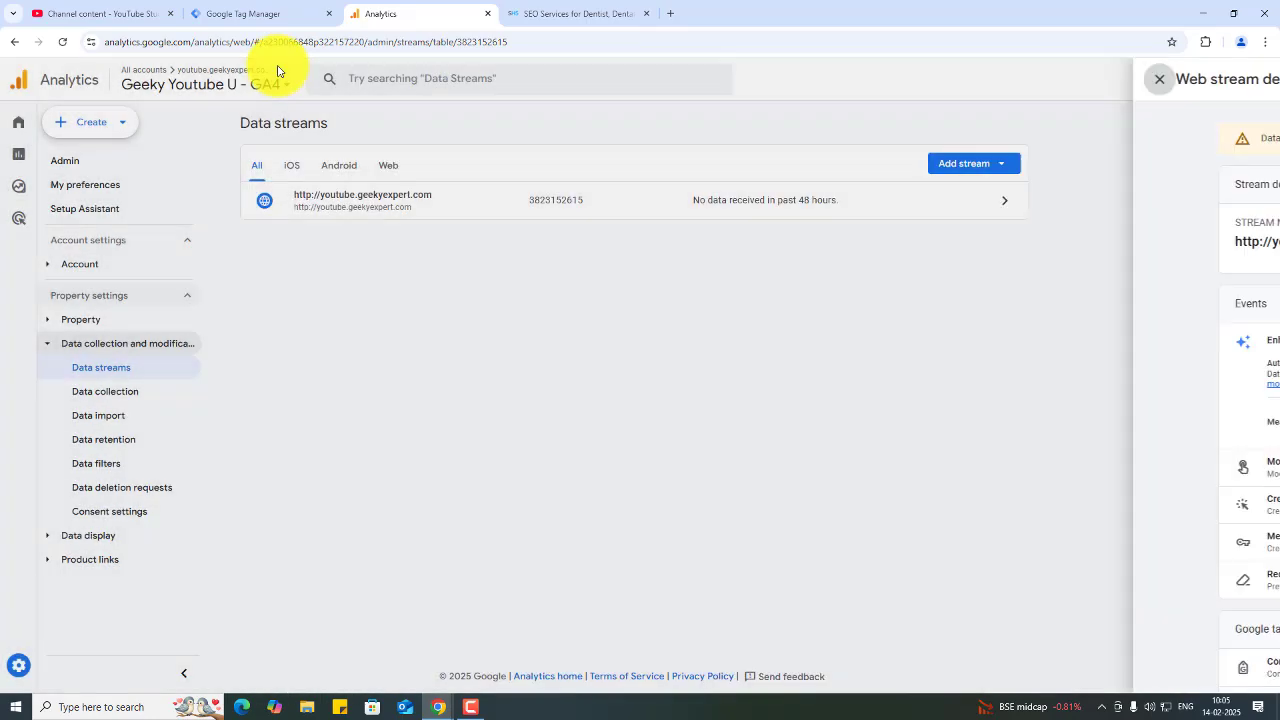
click(278, 93)
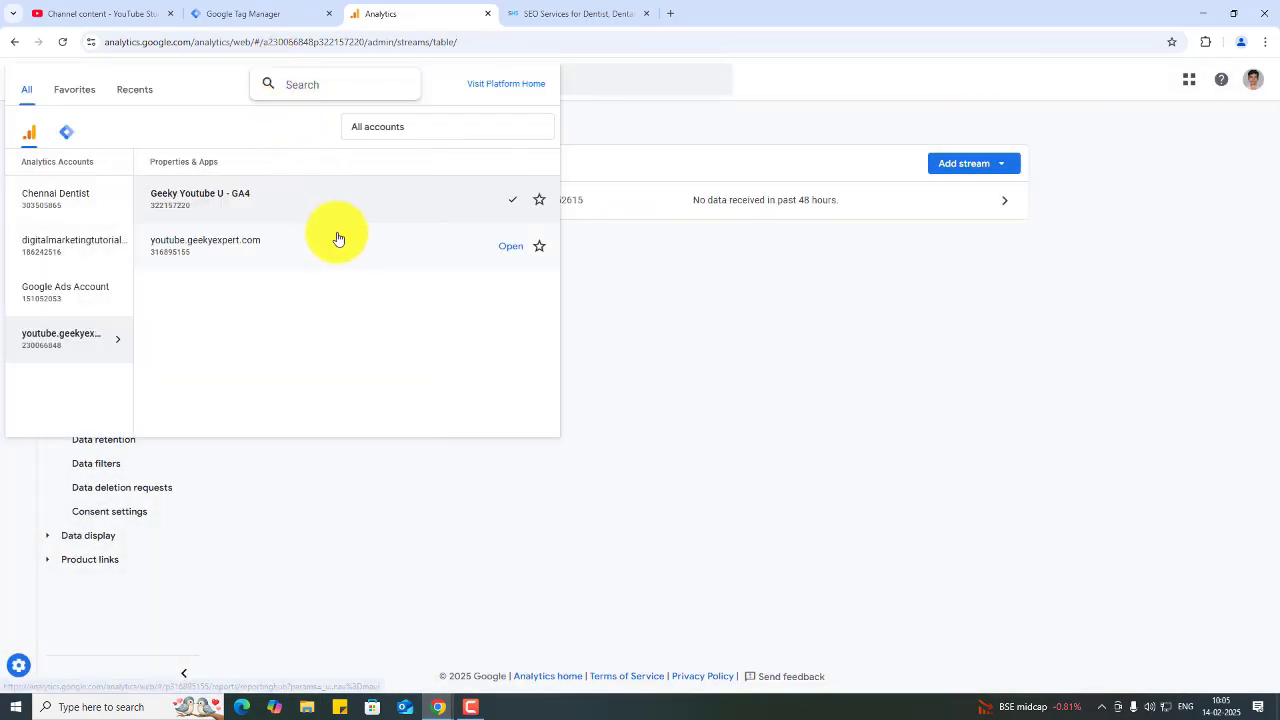
click(343, 248)
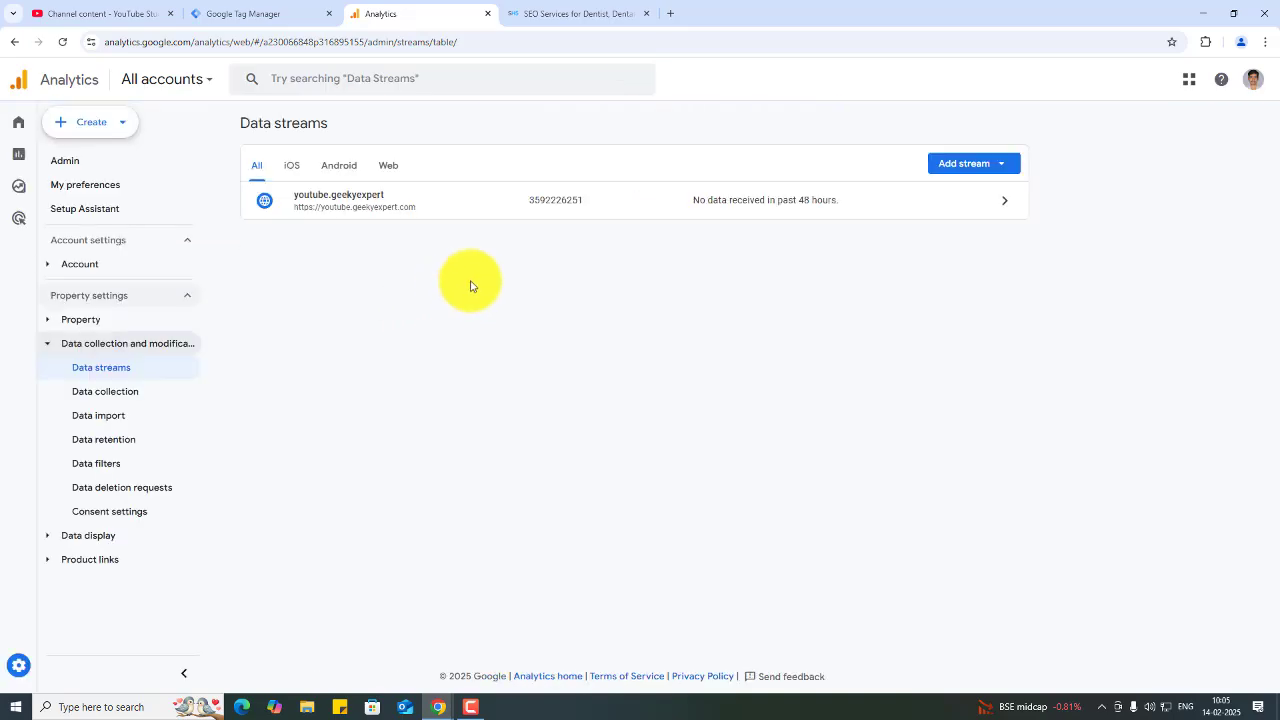
click(759, 210)
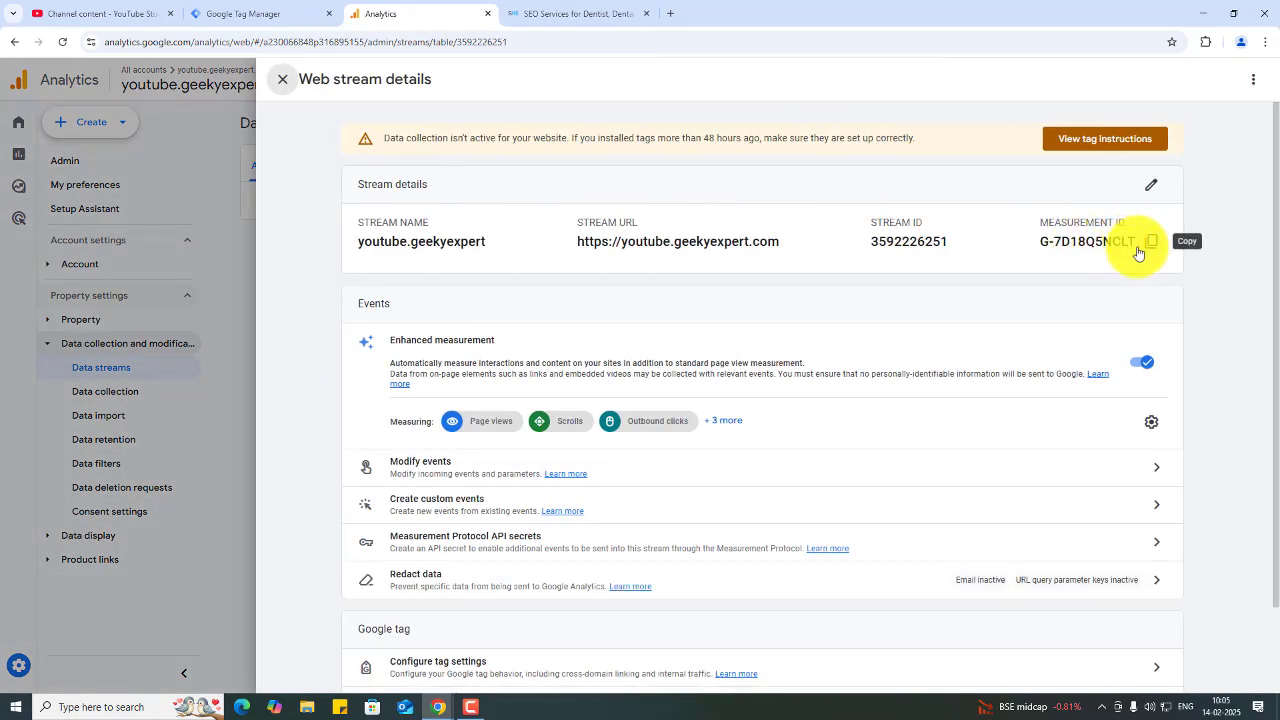
click(1140, 250)
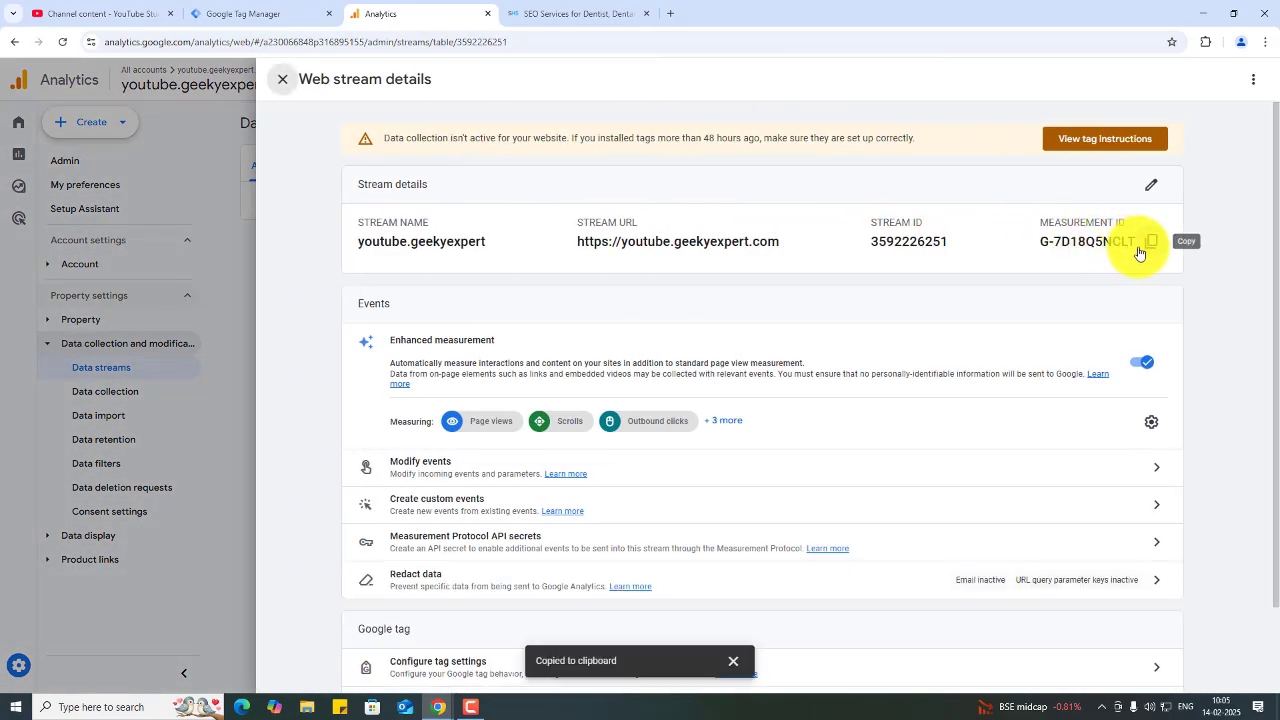
click(300, 13)
click(429, 271)
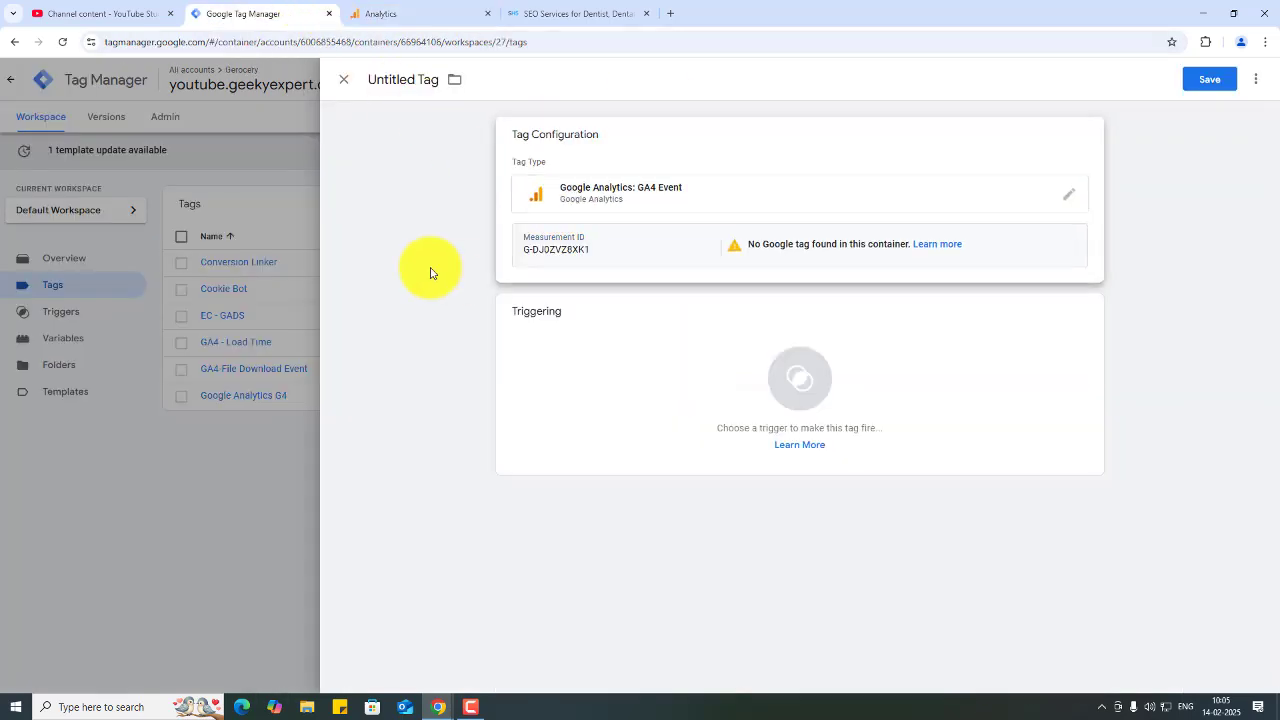
- Replace the tag's Measurement ID with the youtube.geekyexpert web stream's ID G-7D18Q5NCLT copied from Analytics
click(577, 252)
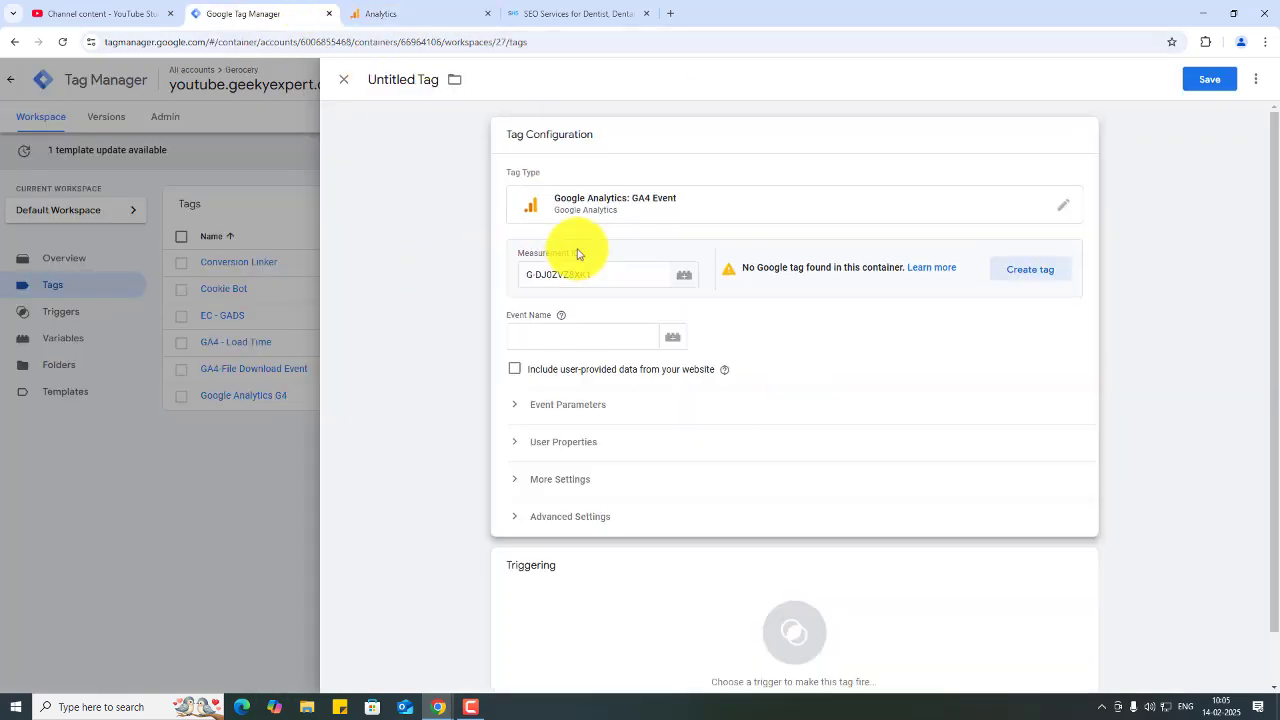
click(441, 286)
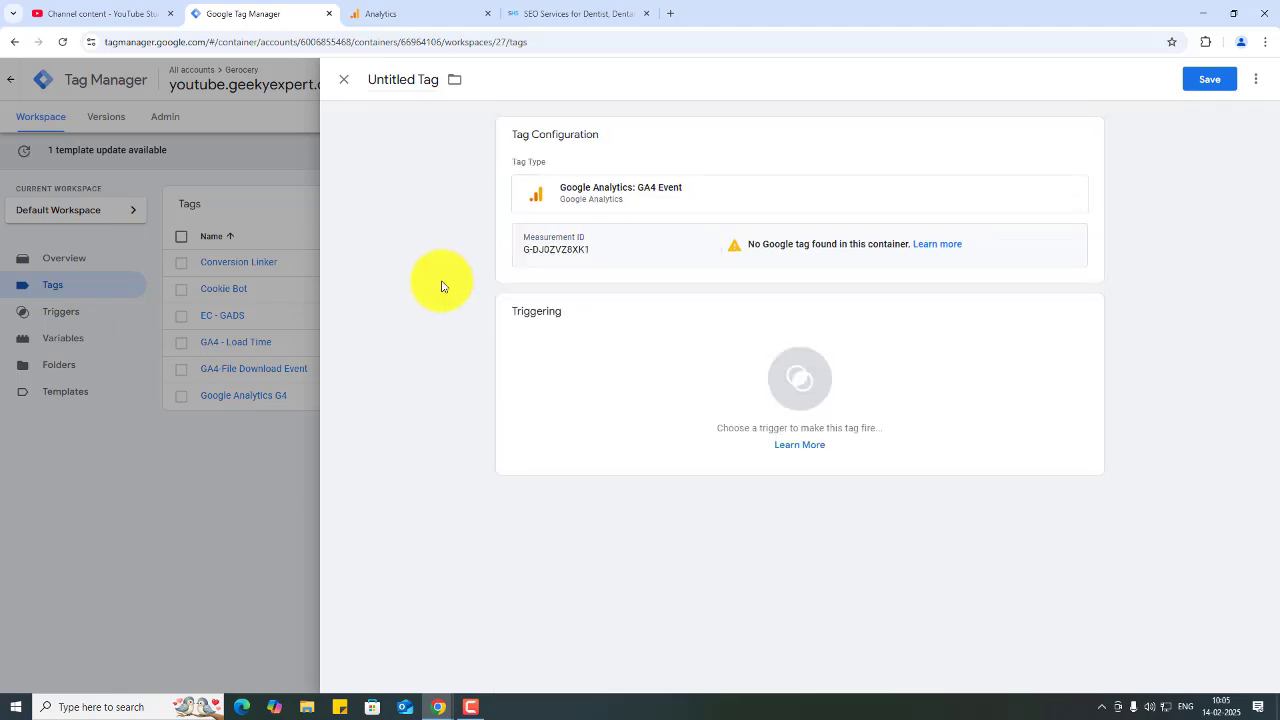
click(606, 255)
triple_click(607, 272)
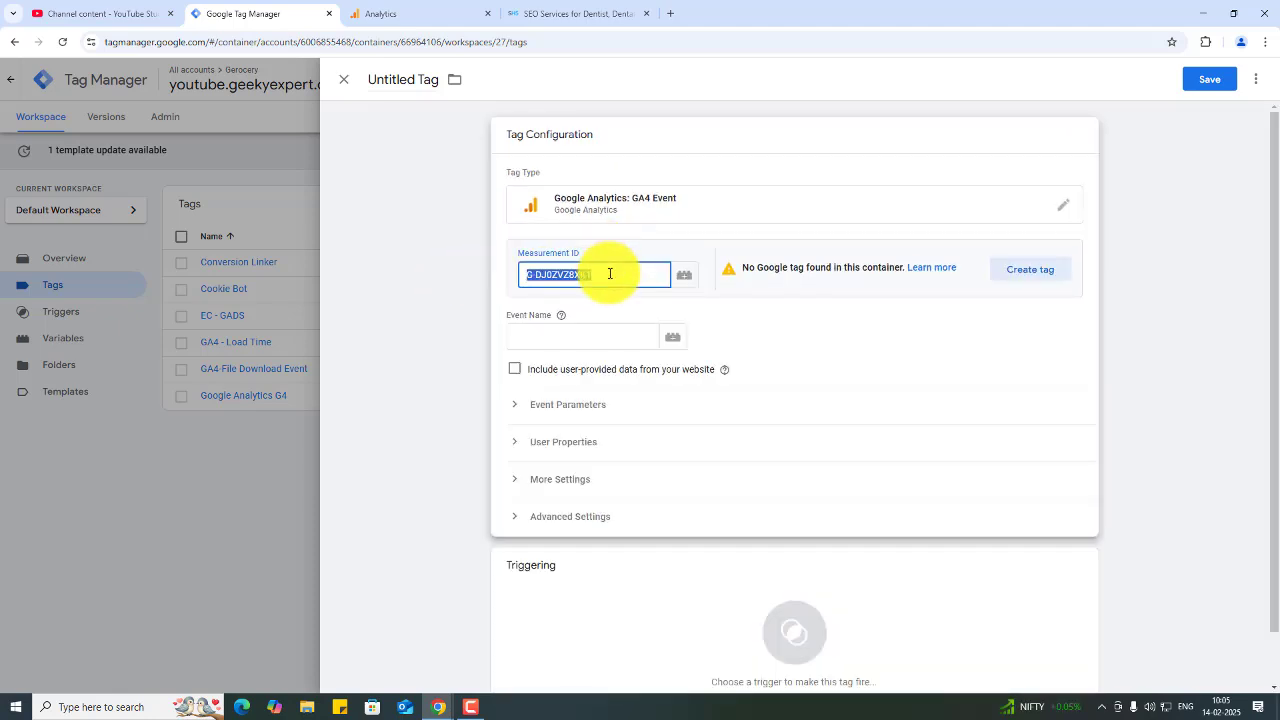
key(BackSpace)
click(455, 14)
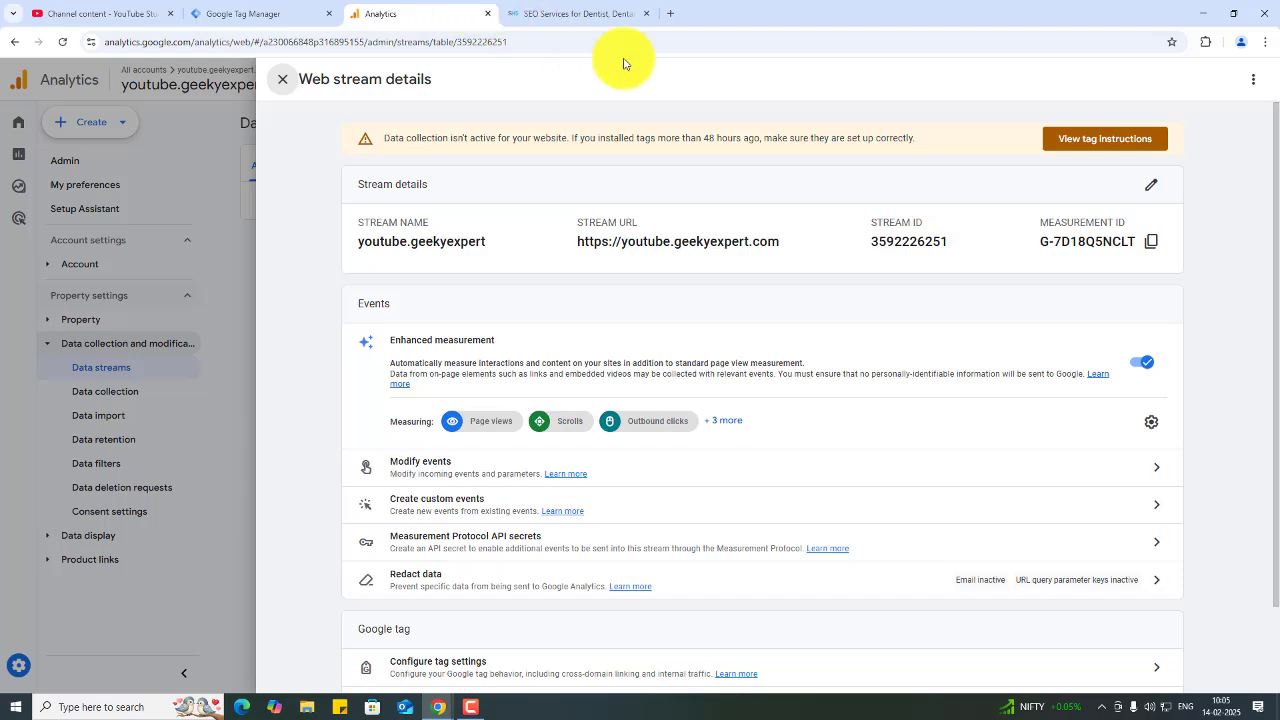
click(1151, 241)
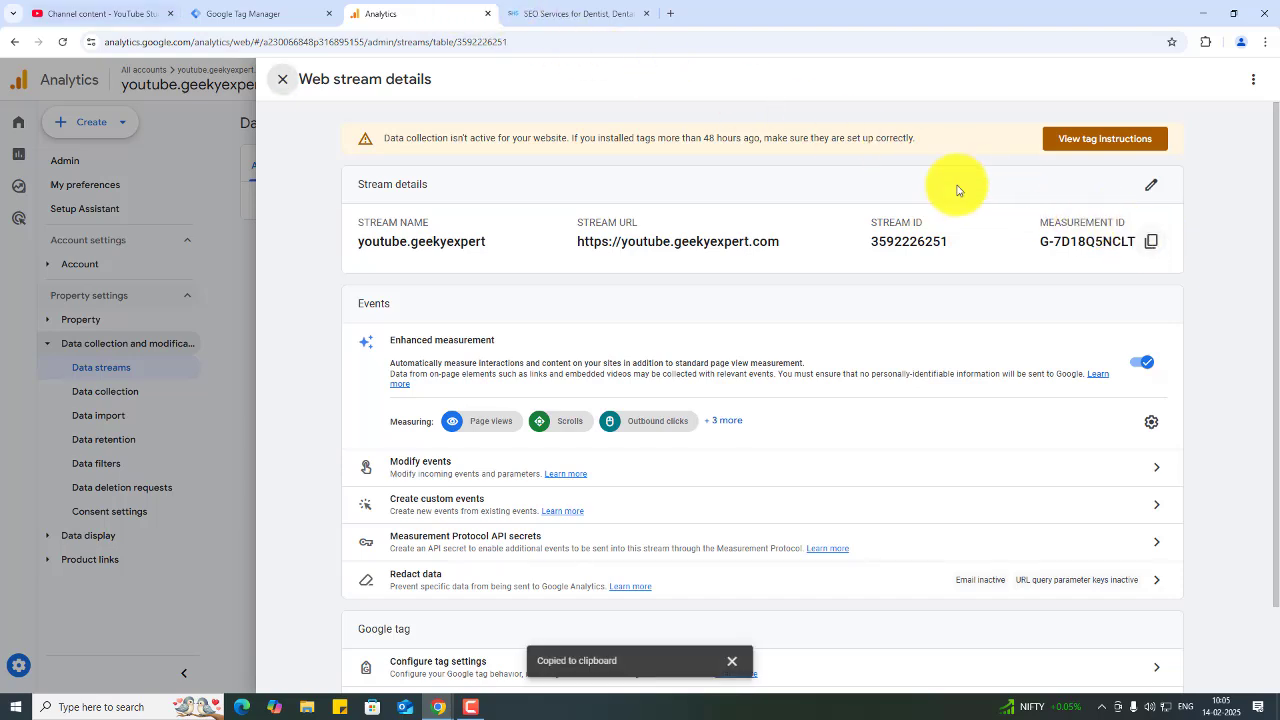
click(256, 12)
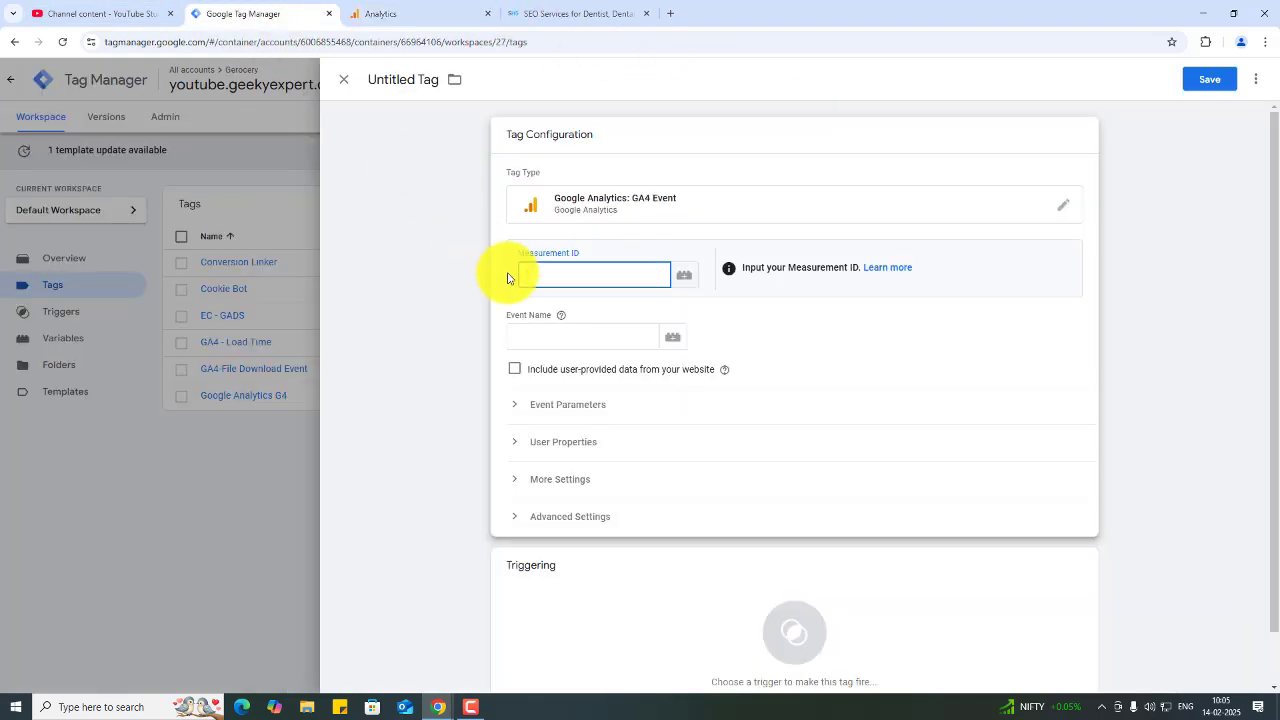
key(ctrl+v)
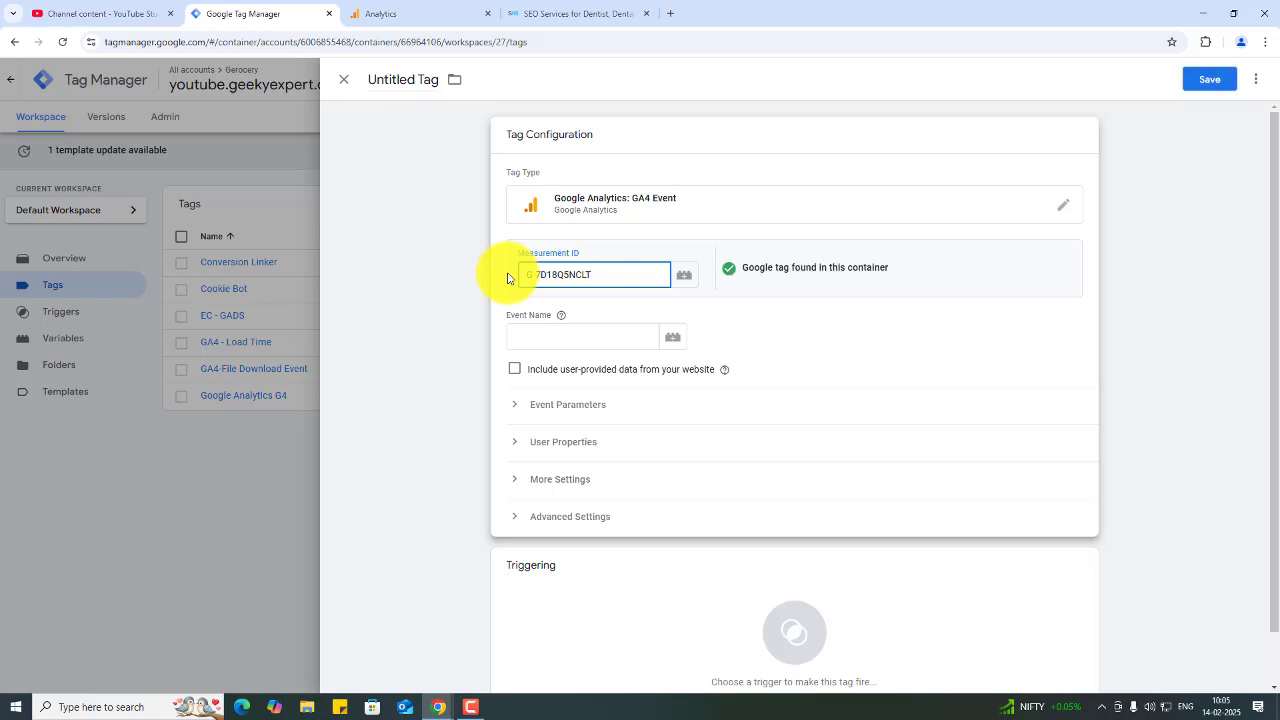
- Set the tag's Event Name to phone_link_click
click(565, 343)
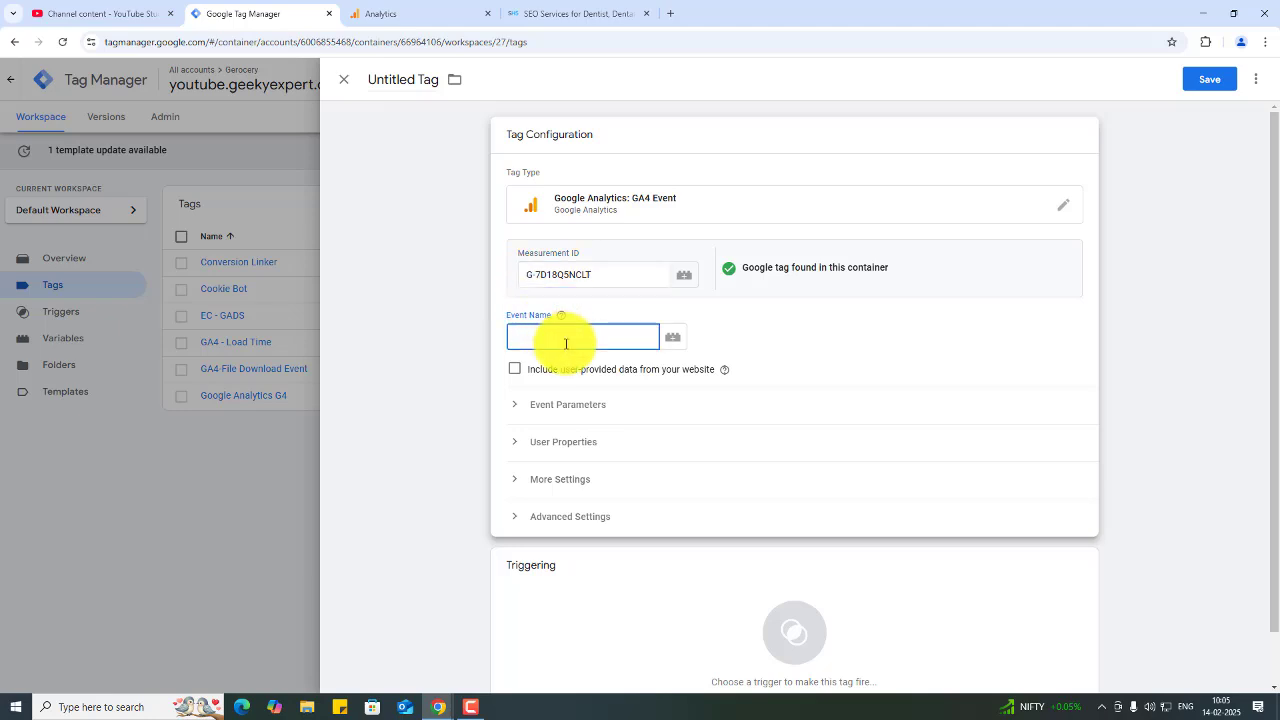
text(phone_link_click)
click(449, 466)
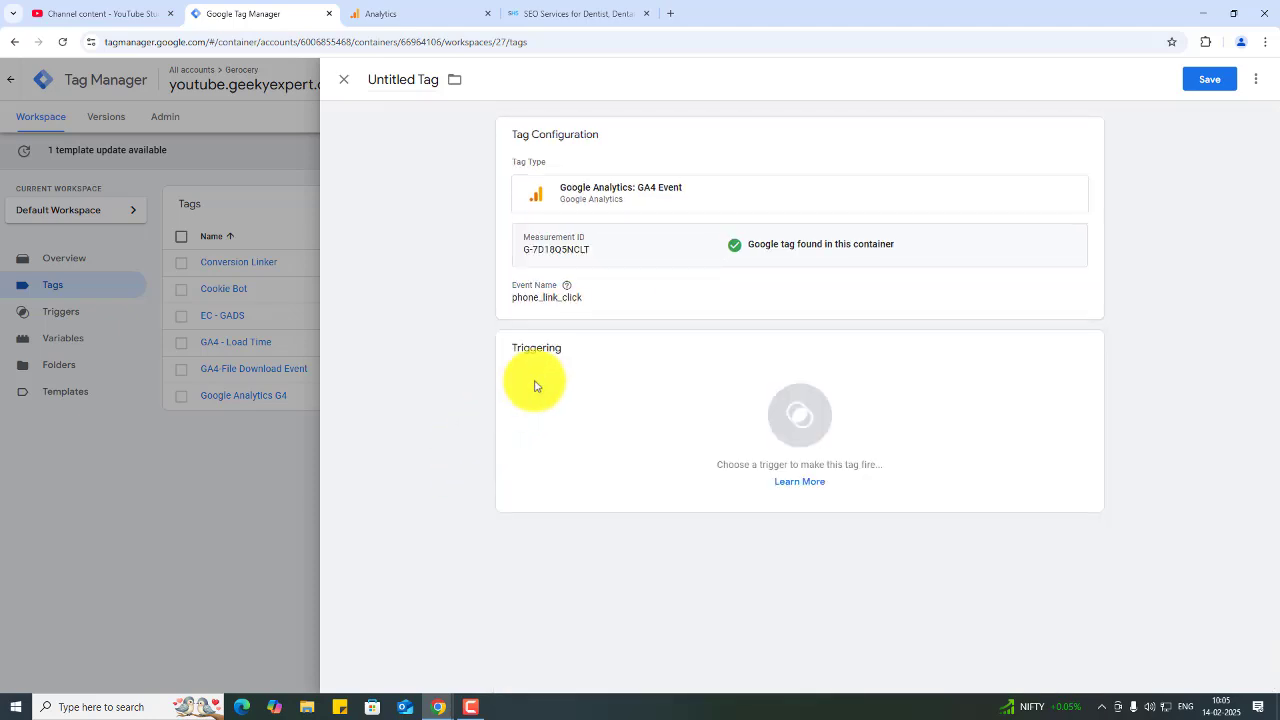
click(623, 304)
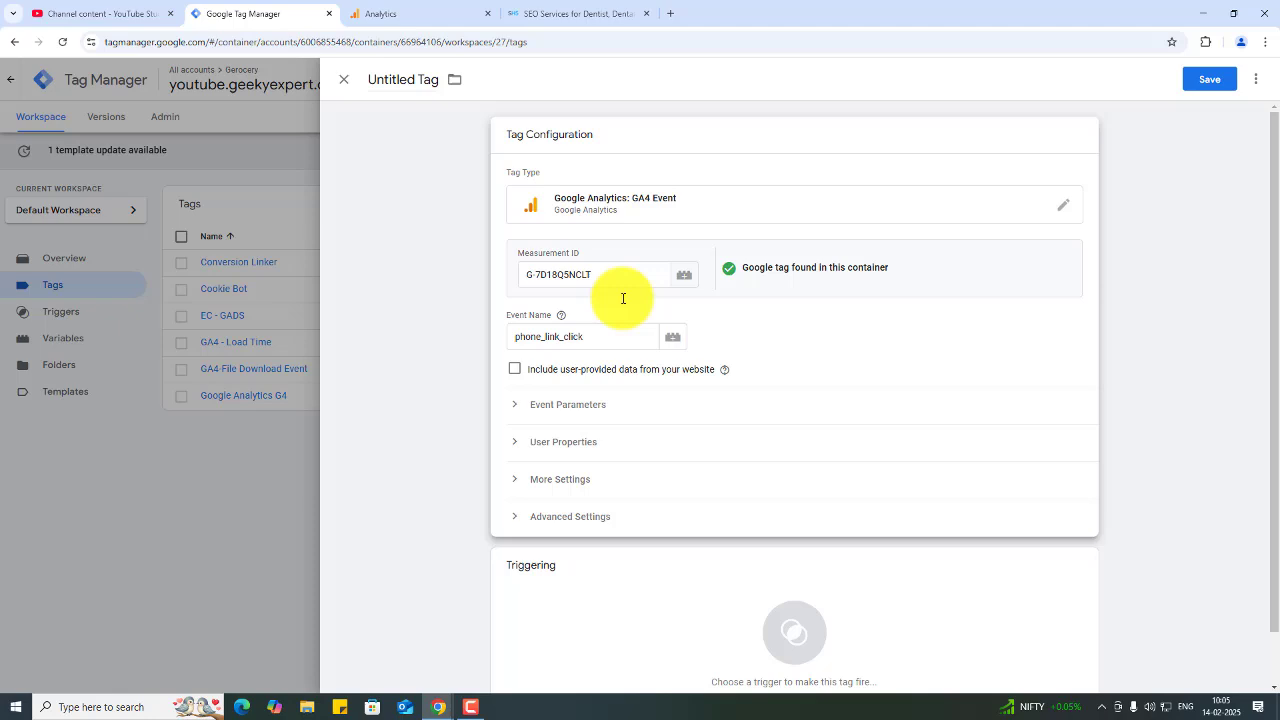
- Rename the tag as GA4- Phone Click Event
click(414, 79)
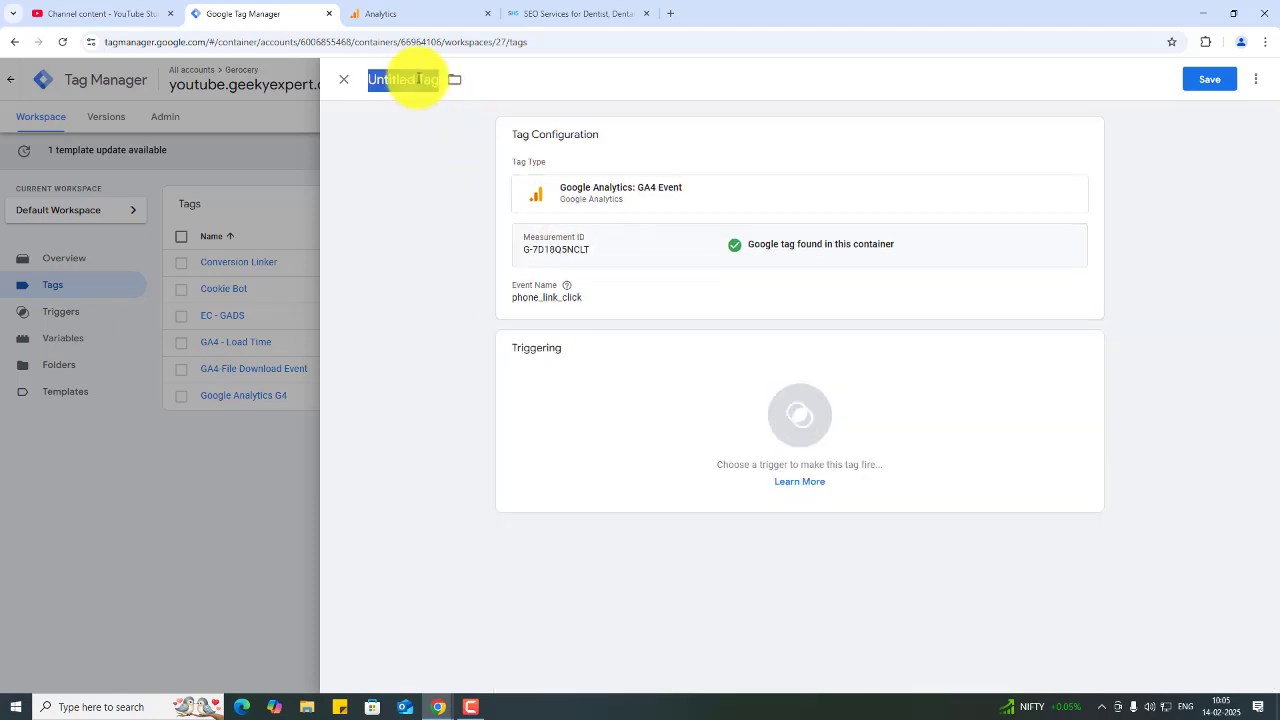
text(GA4)
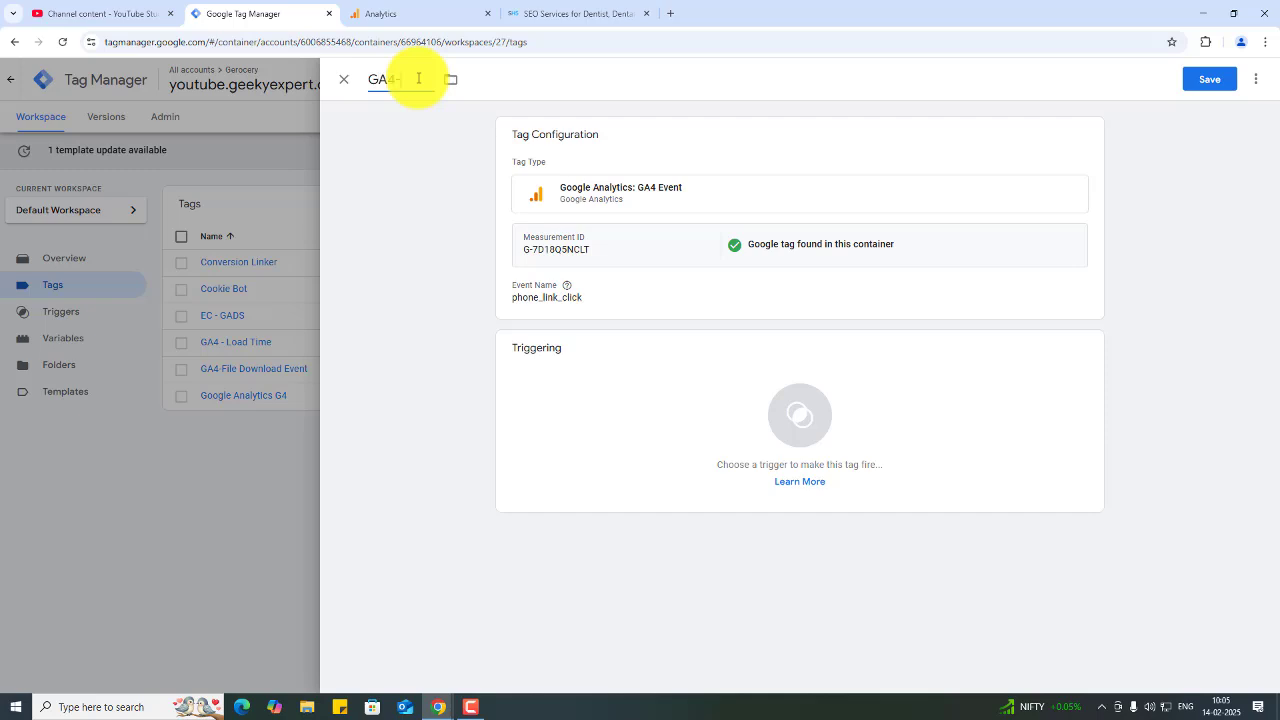
text(- P)
key(BackSpace)
text(Phone Click Event)
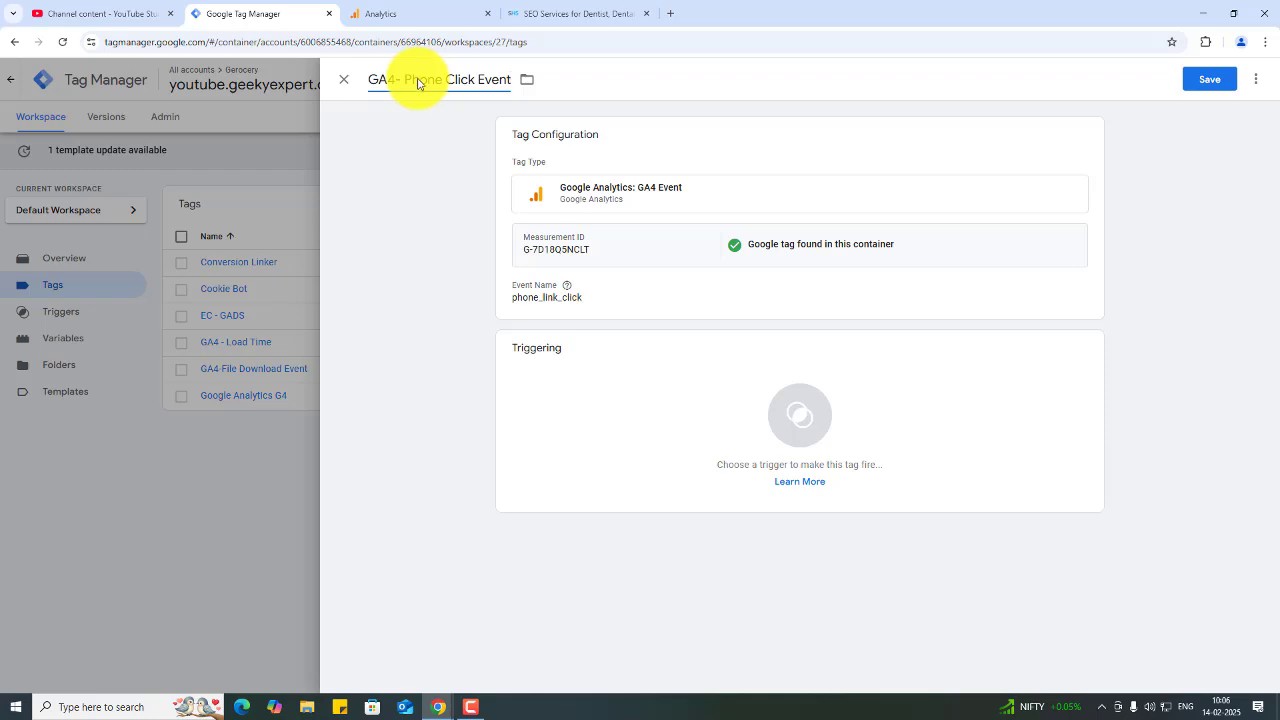
click(454, 154)
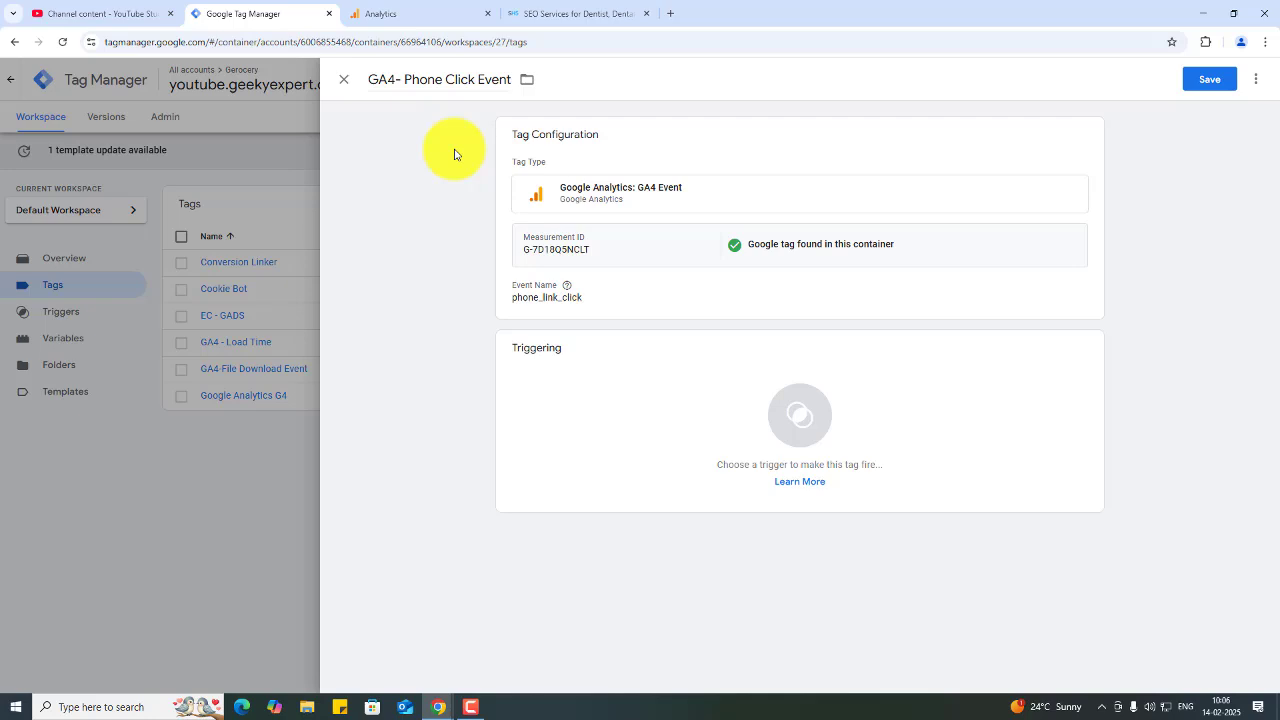
- Add Phone Click Trigger as the tag's firing trigger
click(607, 451)
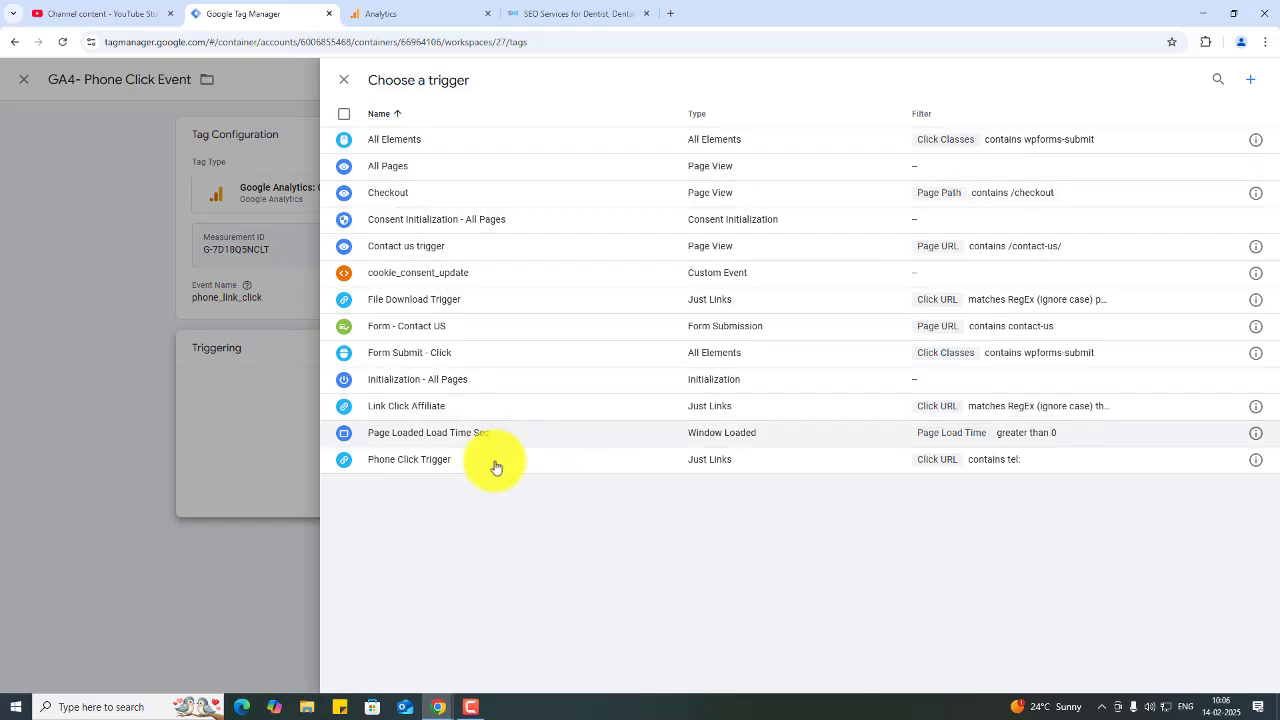
click(453, 465)
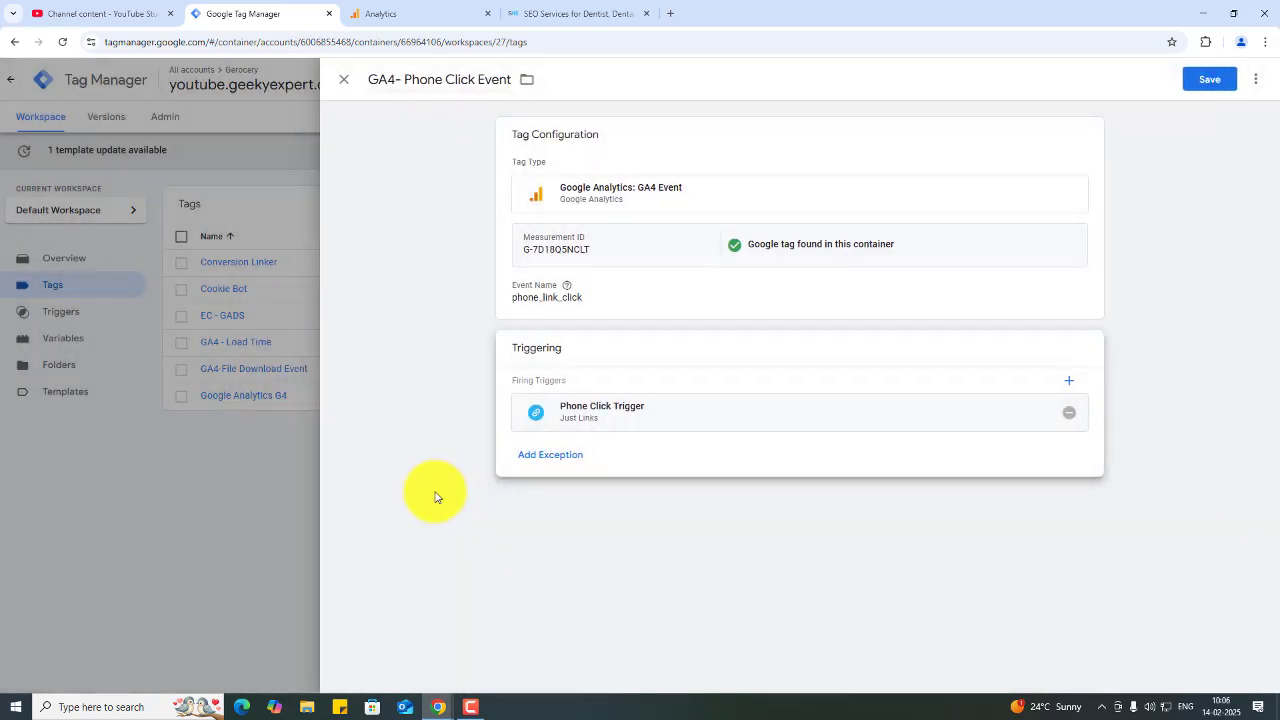
- Add two event parameters to the tag named click_url and click_text
click(609, 300)
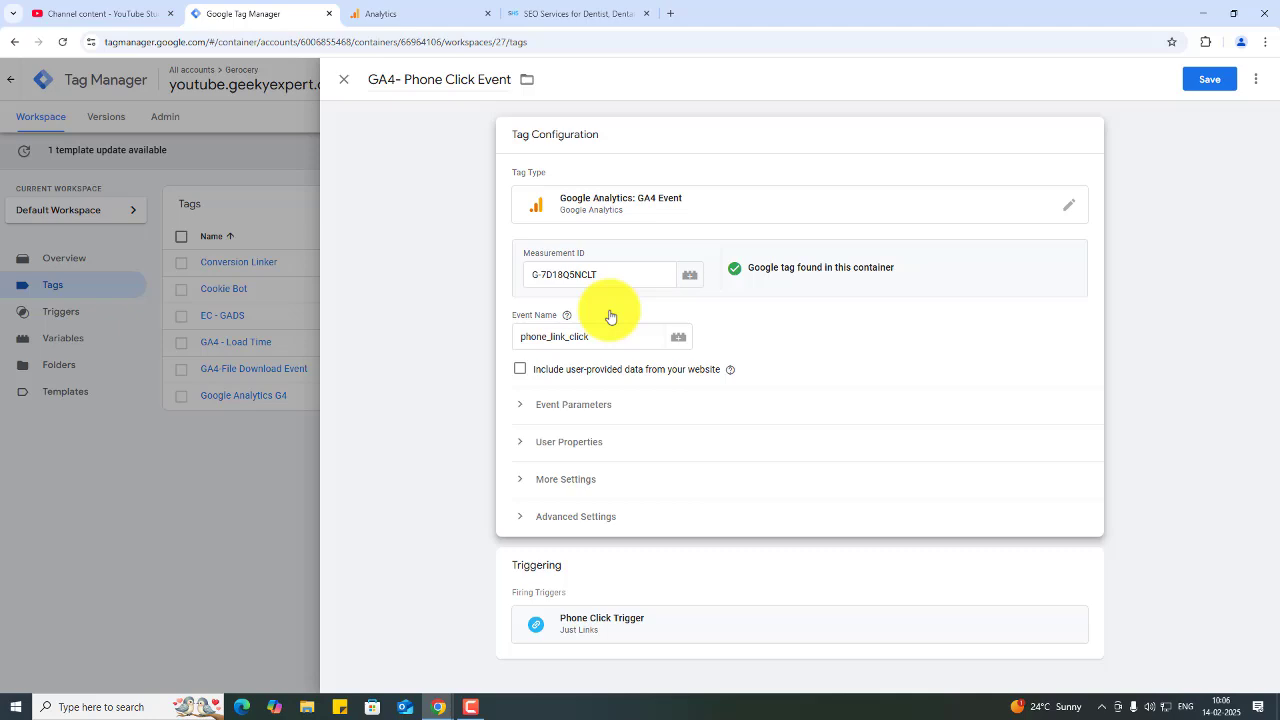
click(588, 402)
click(592, 500)
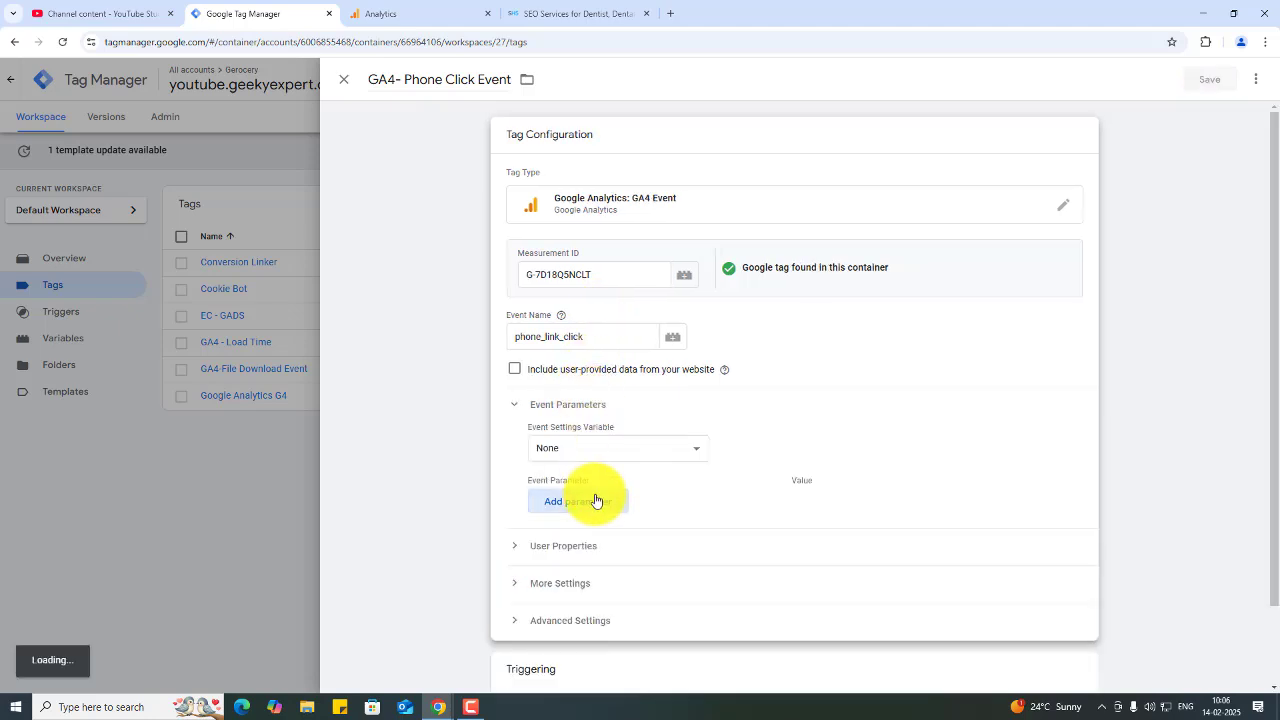
click(573, 501)
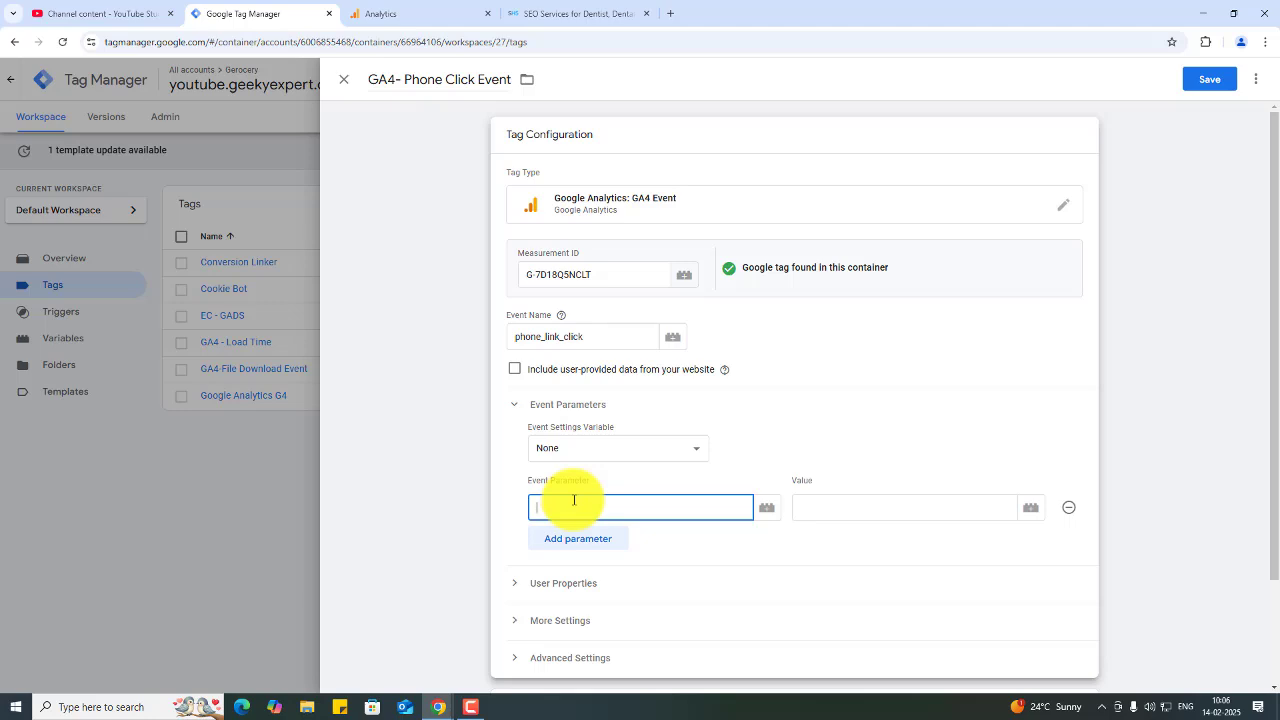
text(click_url)
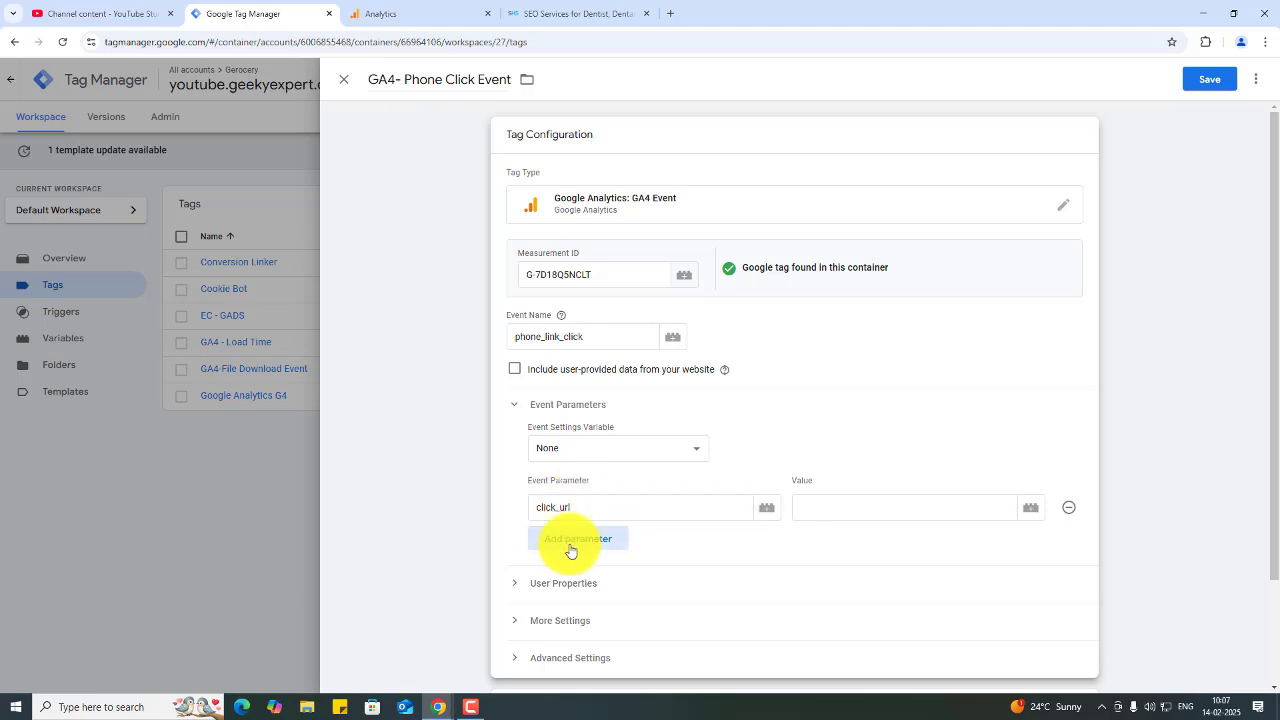
click(572, 540)
text(c)
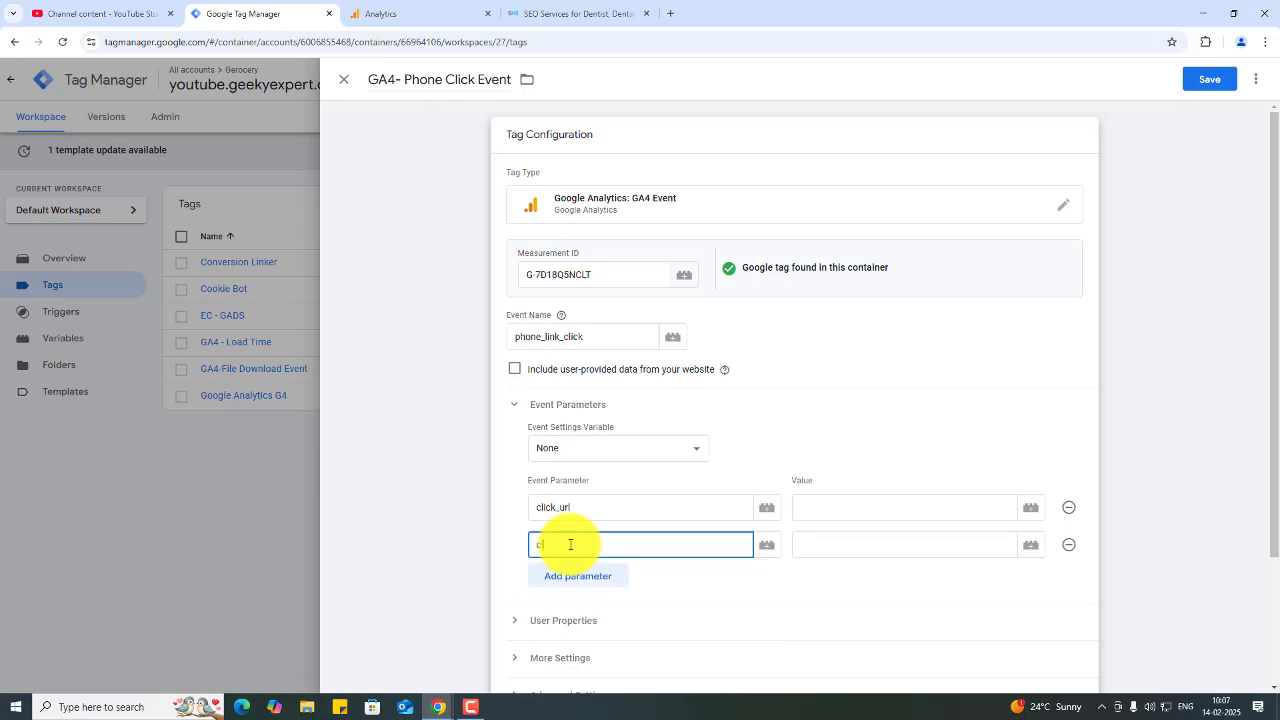
text(lick_text)
- Inspect the header phone number link on the socialhi5.com site with the element picker
click(888, 509)
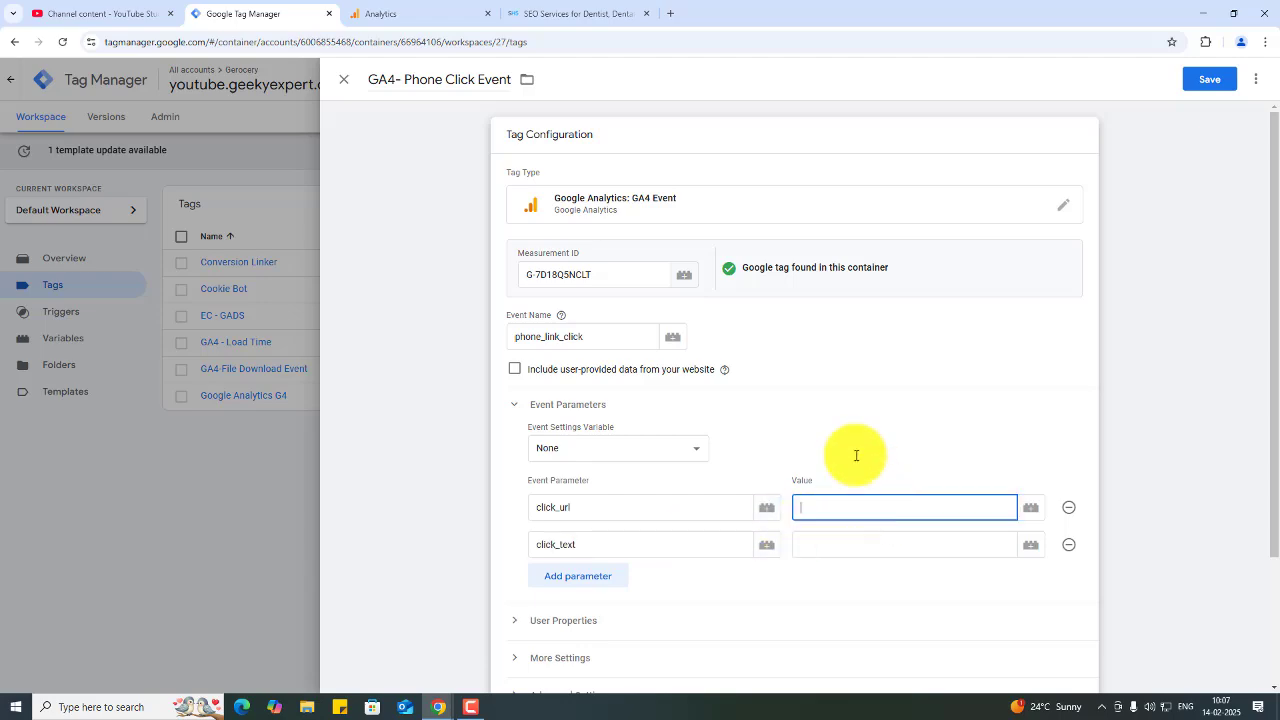
click(591, 8)
drag(1262, 634, 1268, 10)
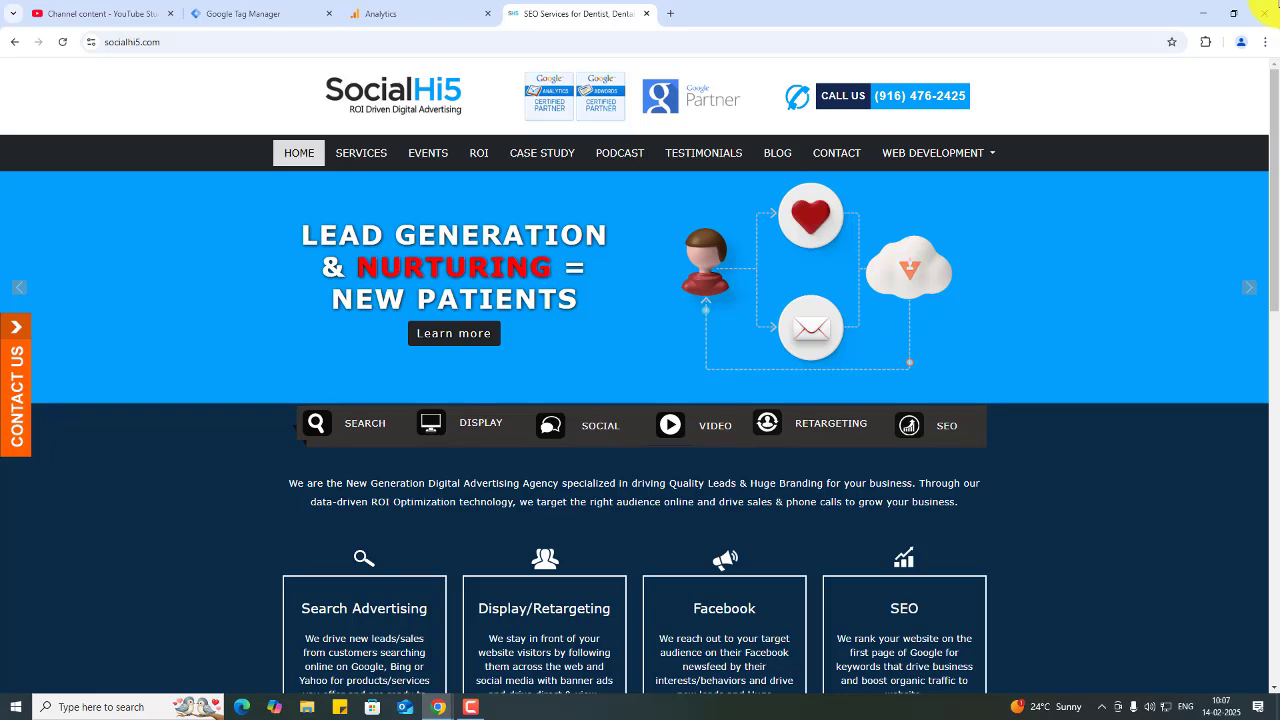
right_click(1040, 88)
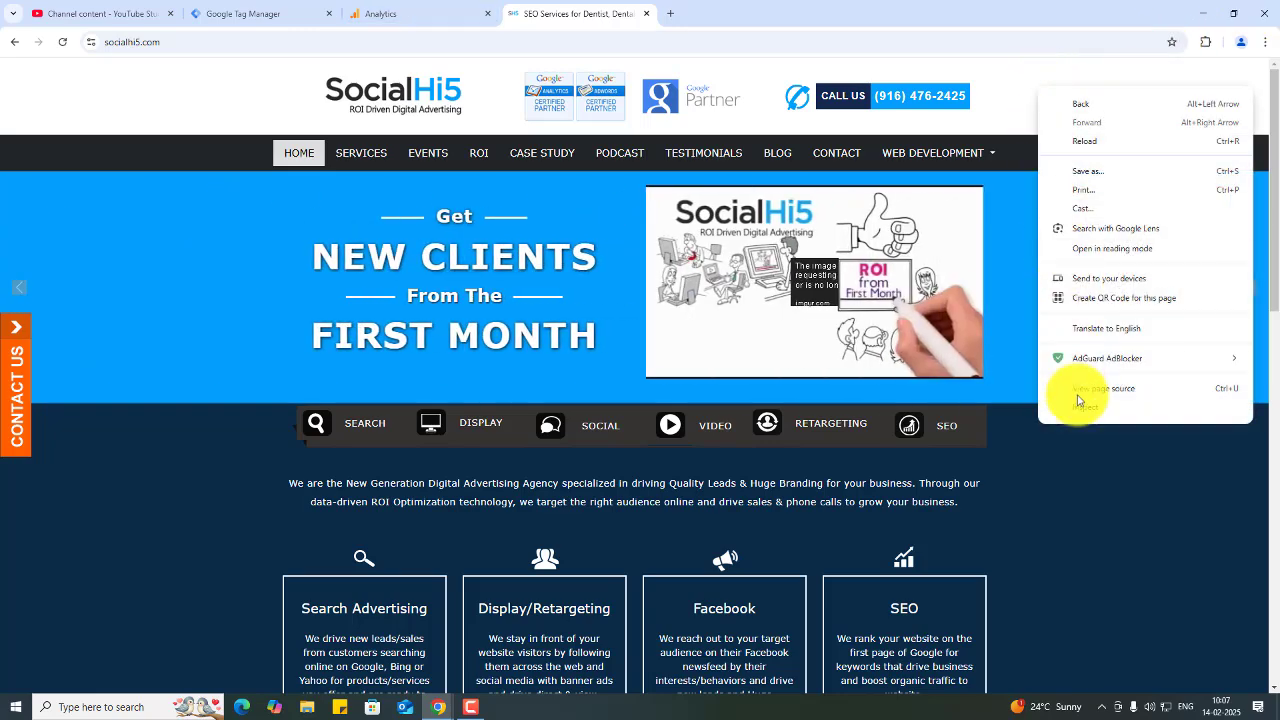
click(1080, 406)
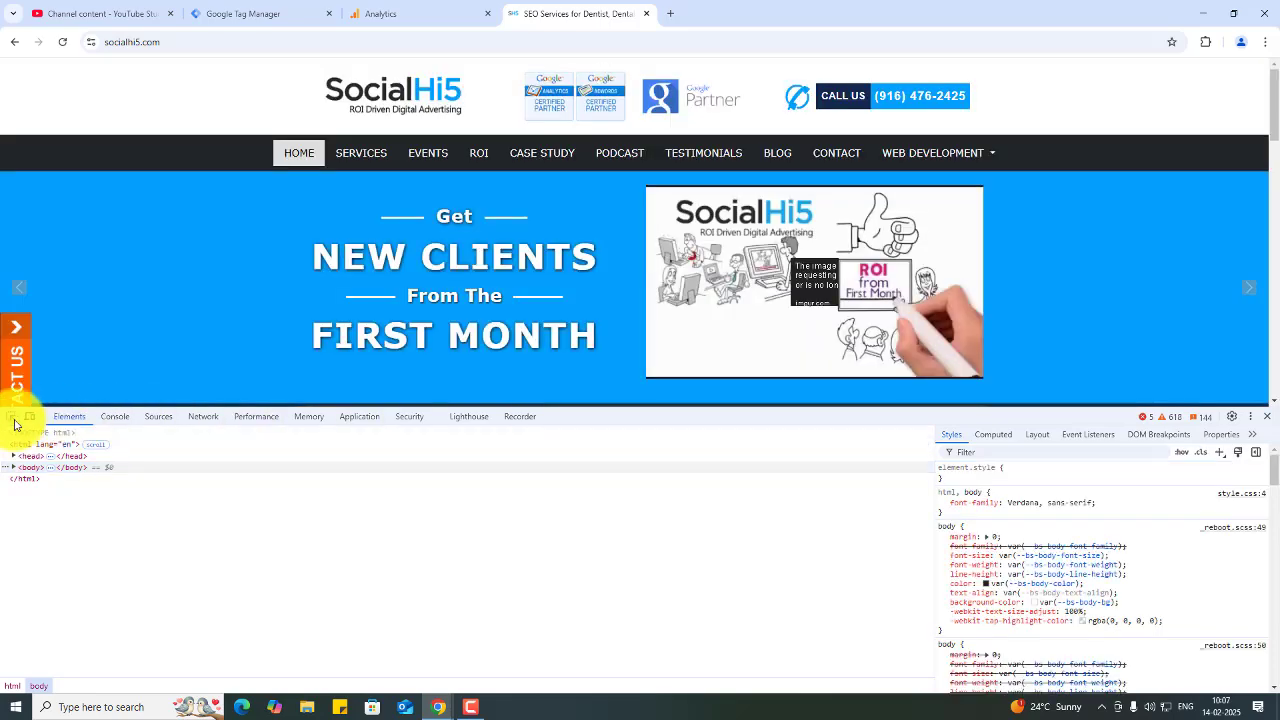
click(11, 416)
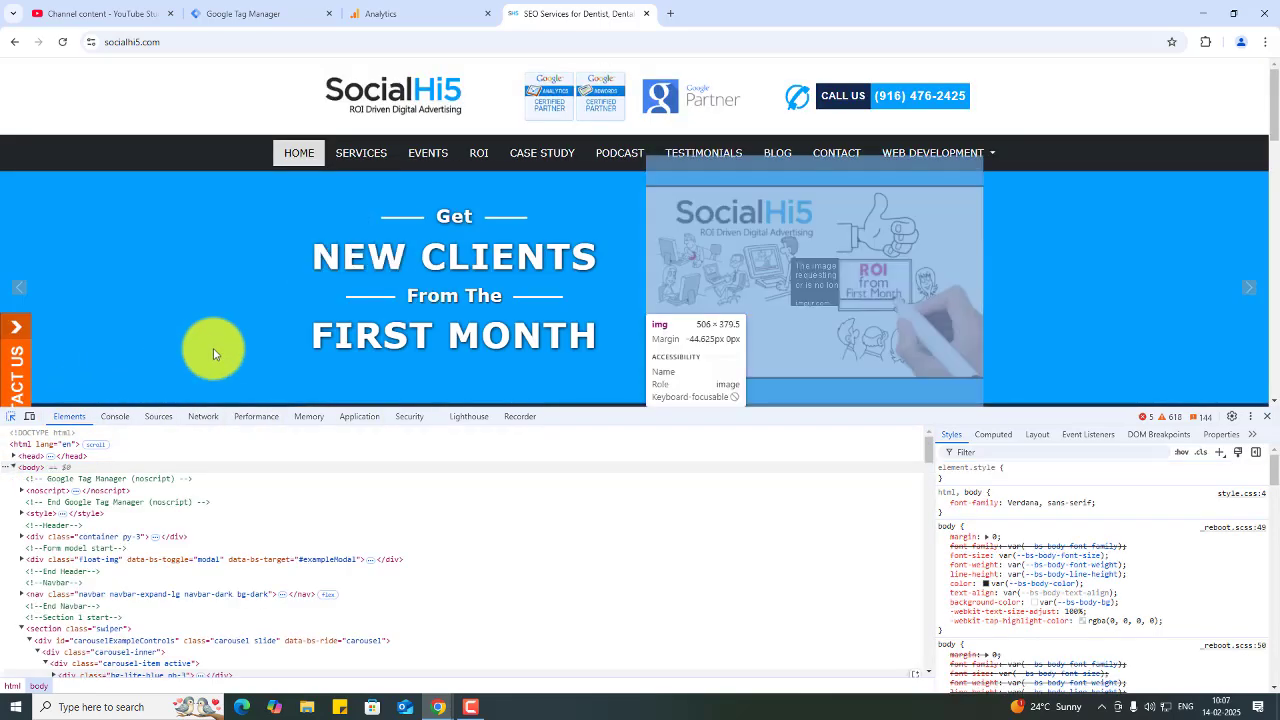
click(902, 108)
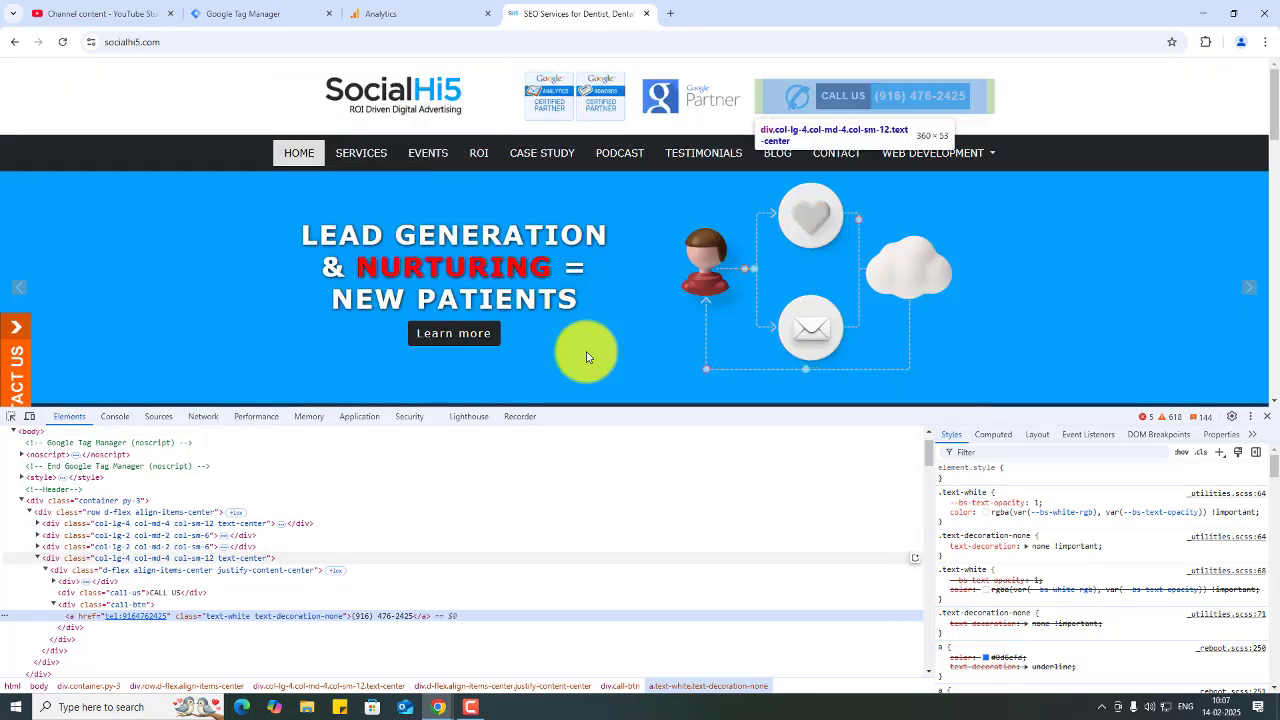
click(1266, 417)
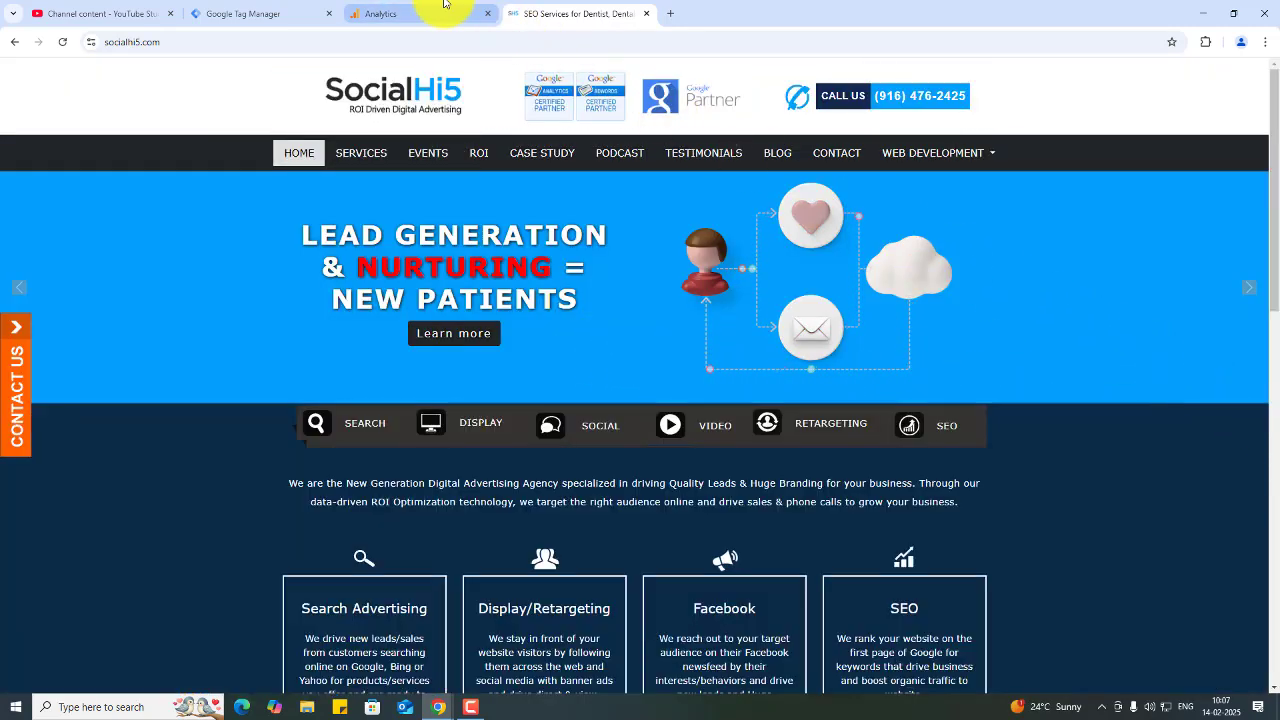
click(380, 14)
click(268, 6)
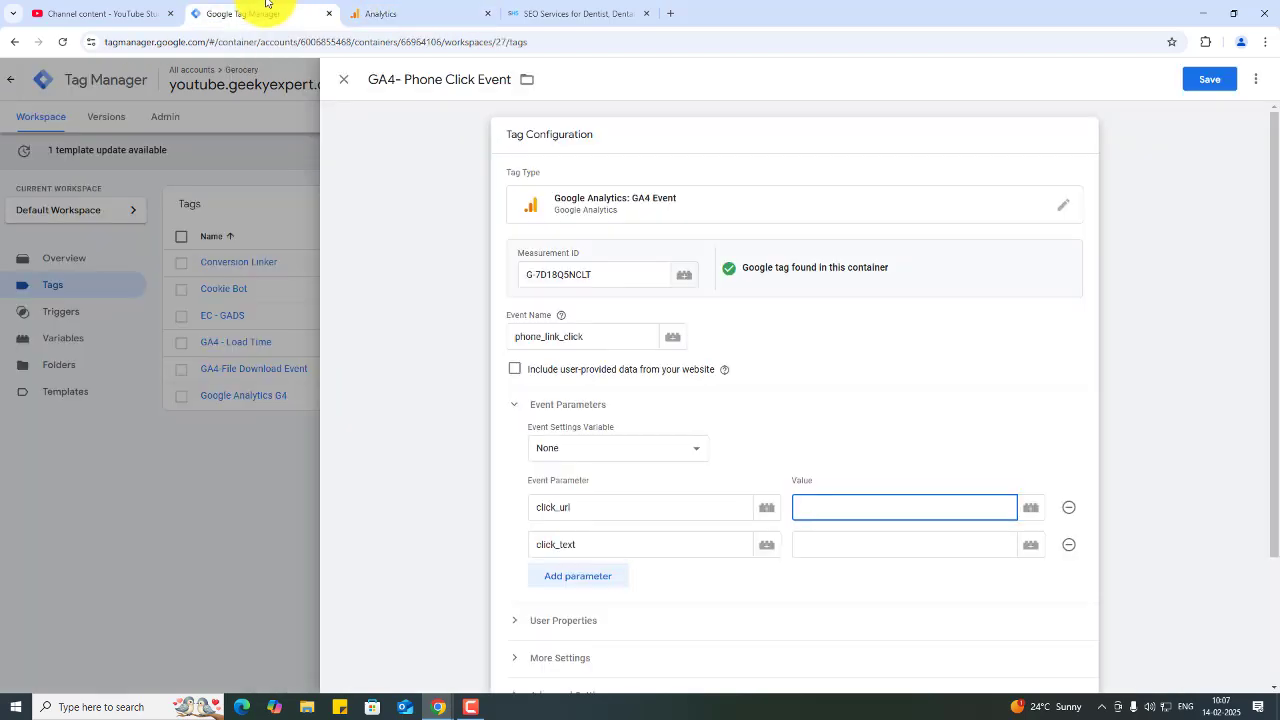
- Set click_url's value to the {{Click URL}} variable and click_text's value to the {{Click Text}} variable
click(1031, 512)
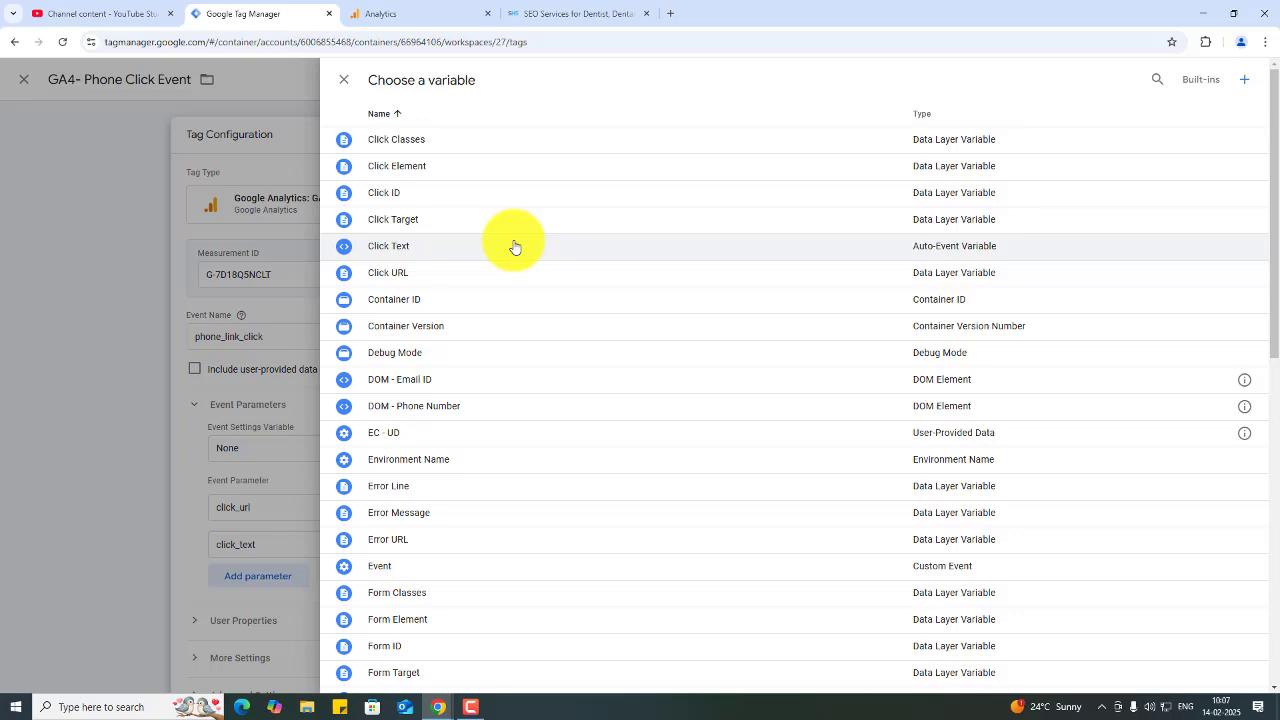
click(509, 268)
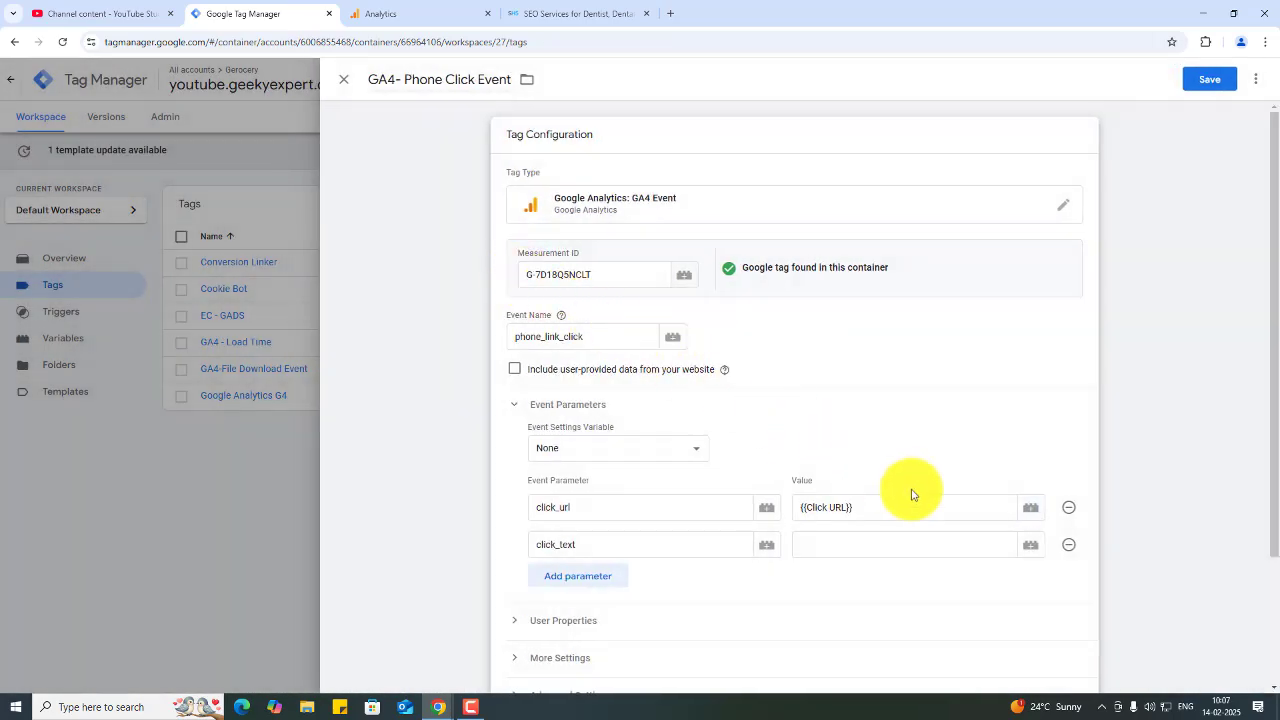
click(1028, 550)
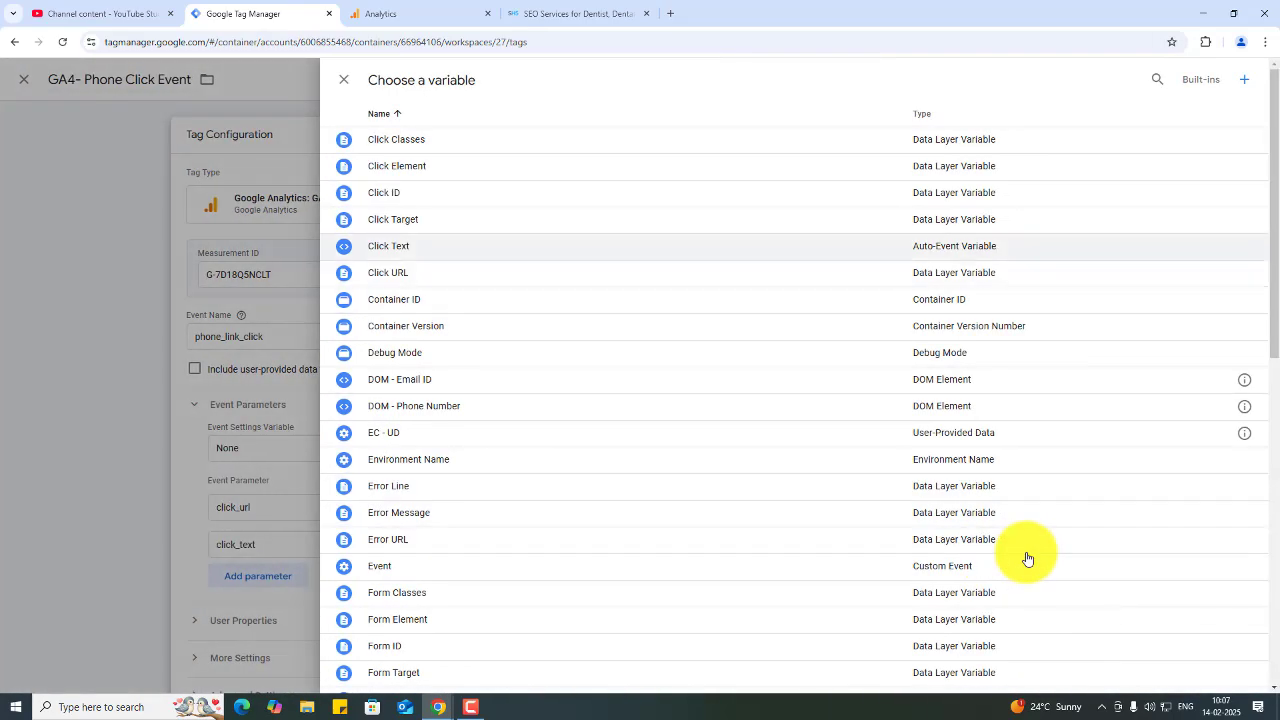
click(451, 252)
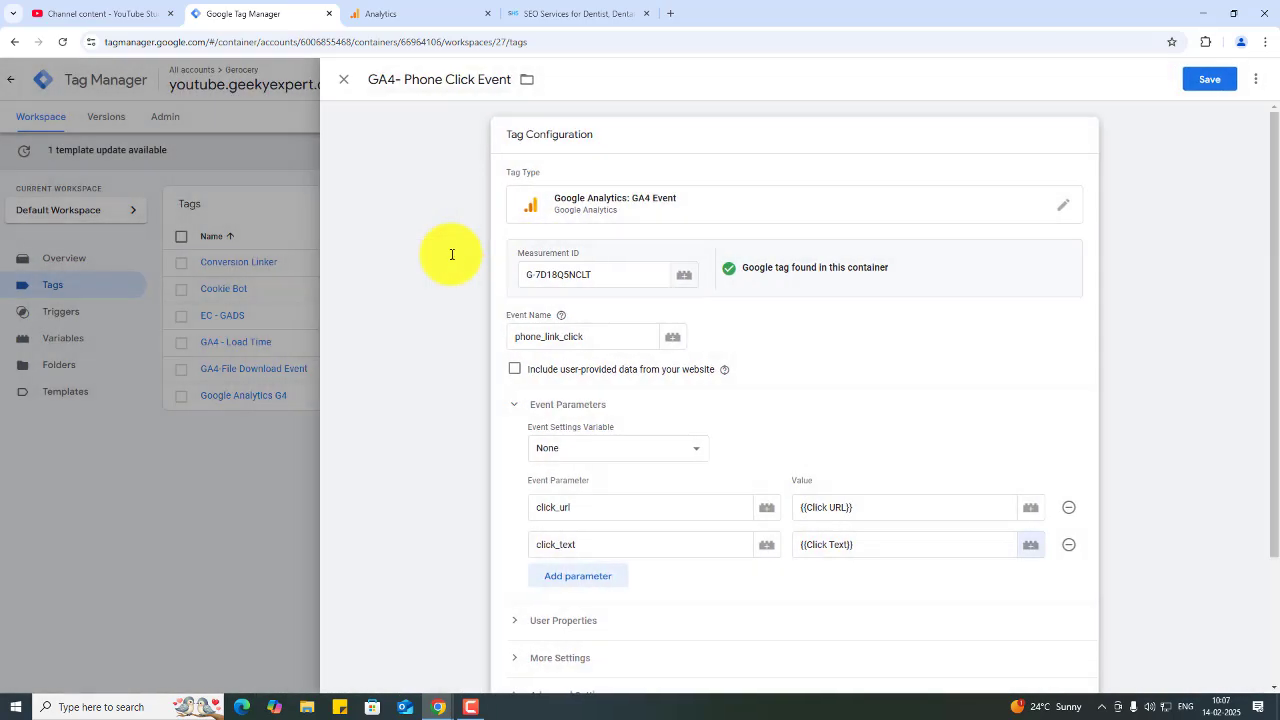
- Browse the variables available in the variable picker for the click_text value, closing it without choosing one
click(1028, 515)
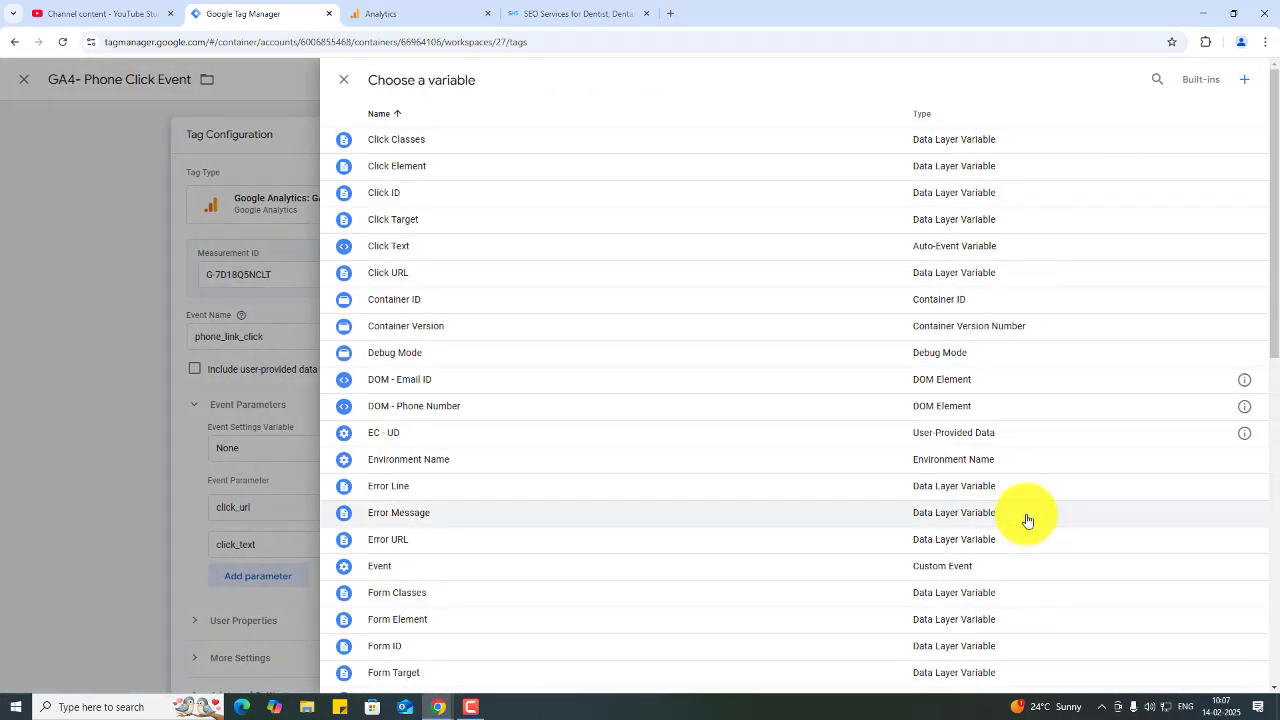
click(1242, 86)
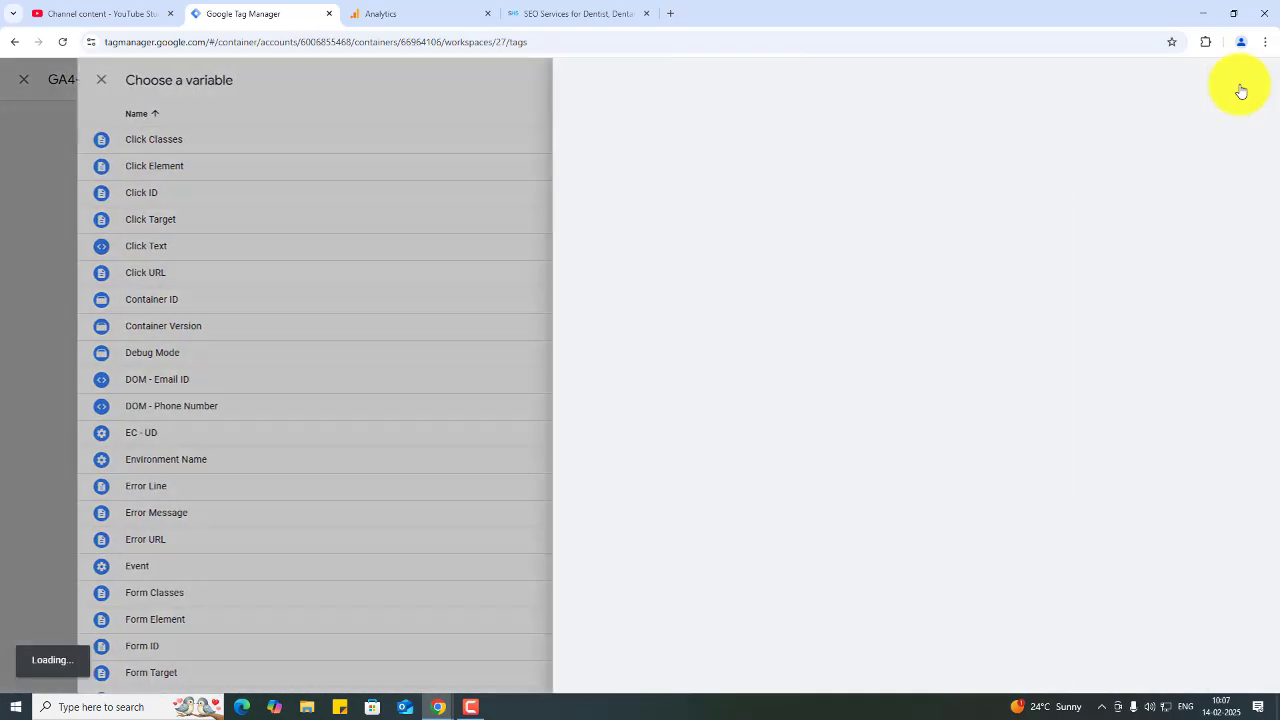
click(340, 80)
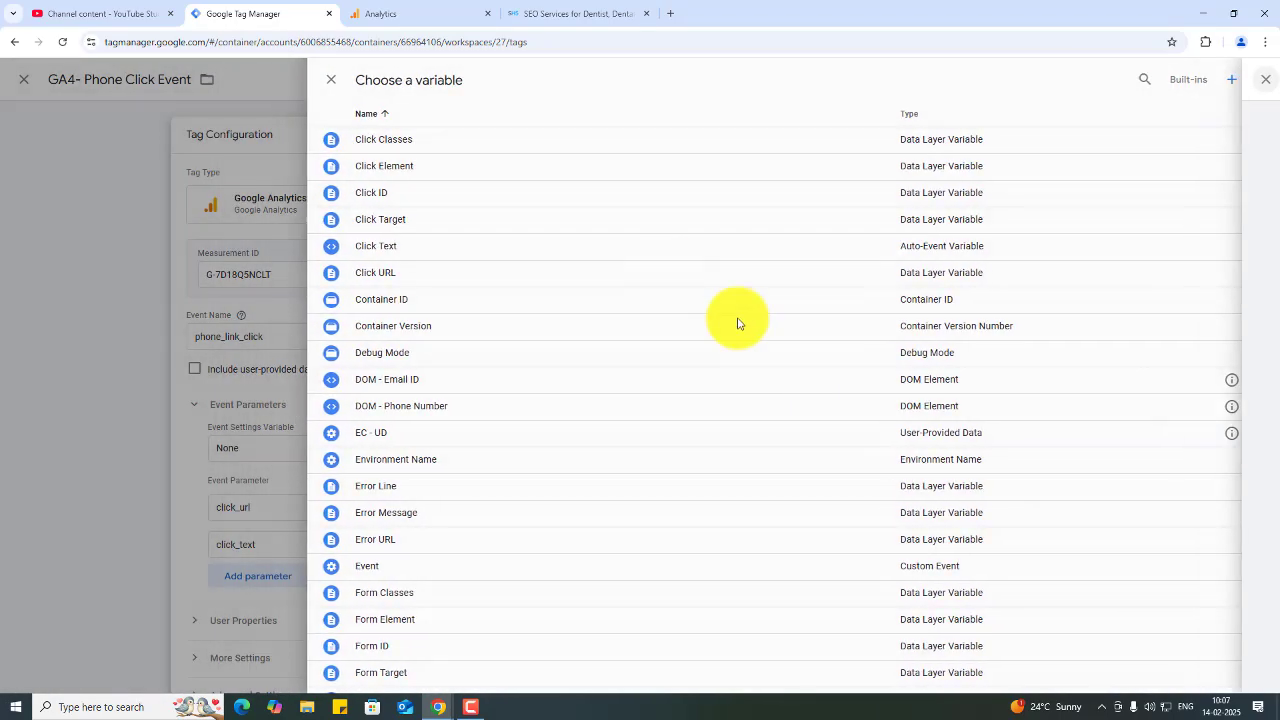
scroll(969, 500, down, 7)
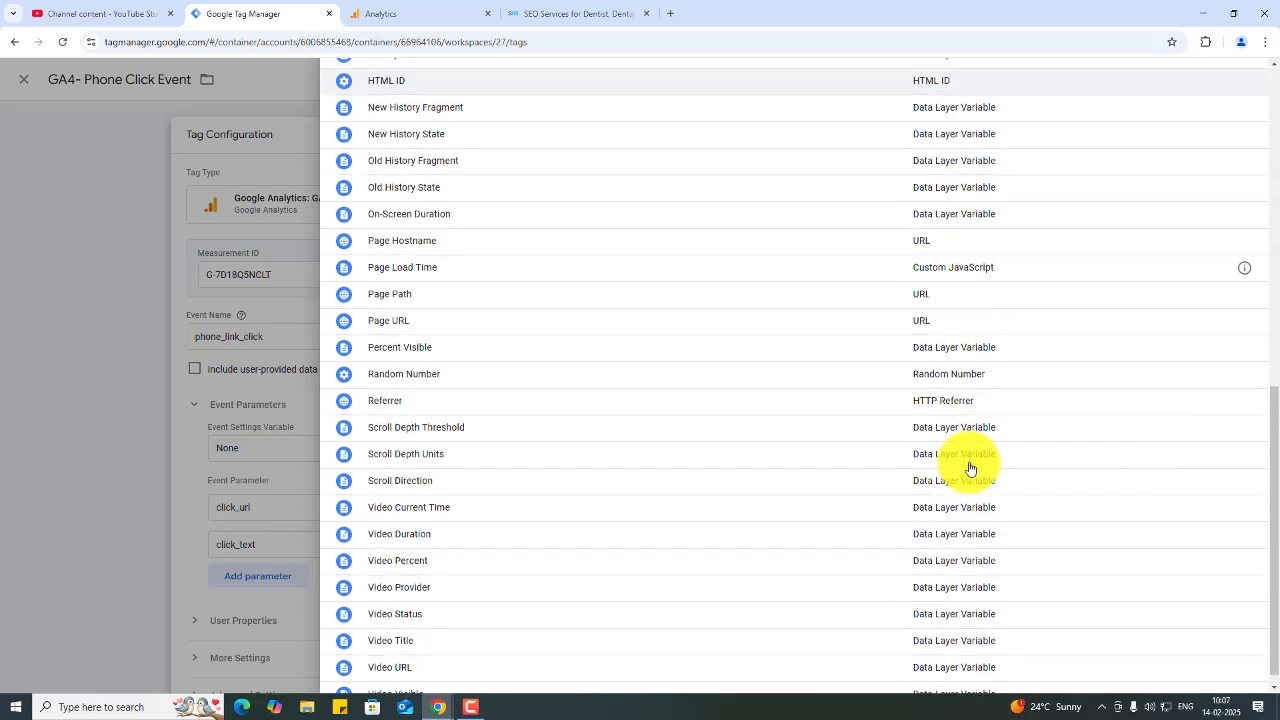
scroll(969, 468, up, 7)
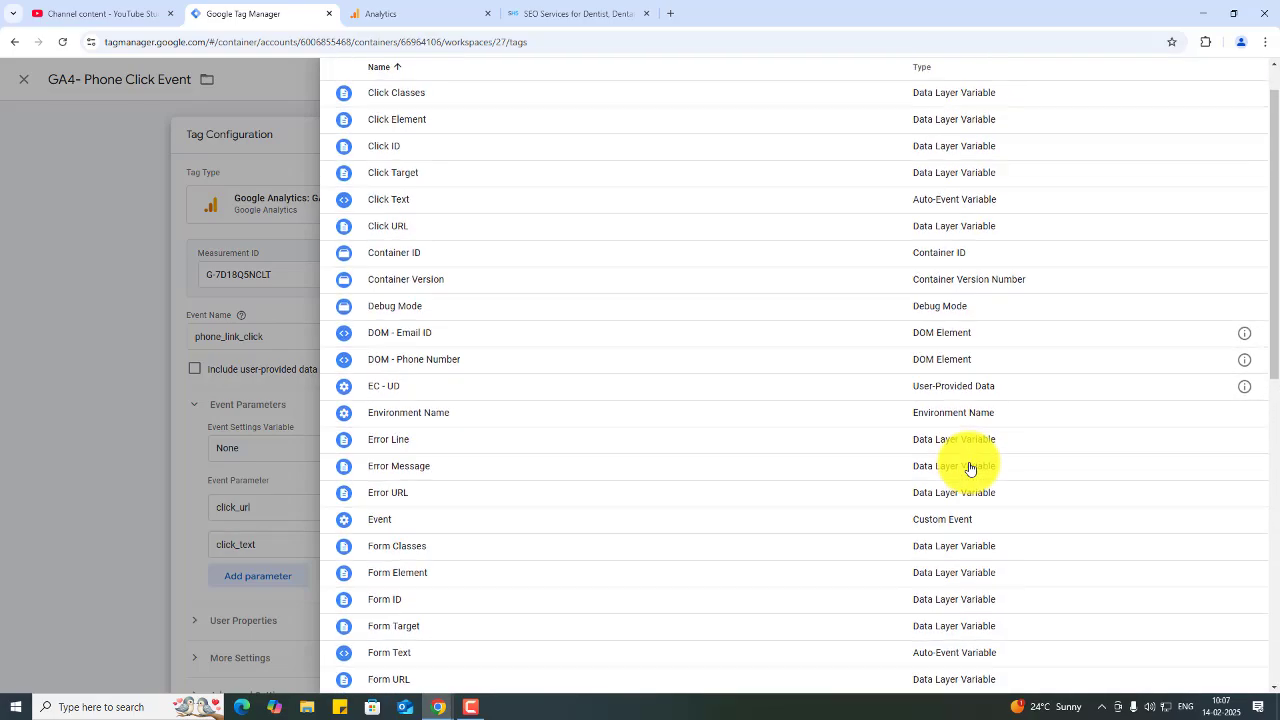
scroll(970, 468, up, 1)
scroll(970, 468, down, 2)
drag(1275, 404, 1262, 80)
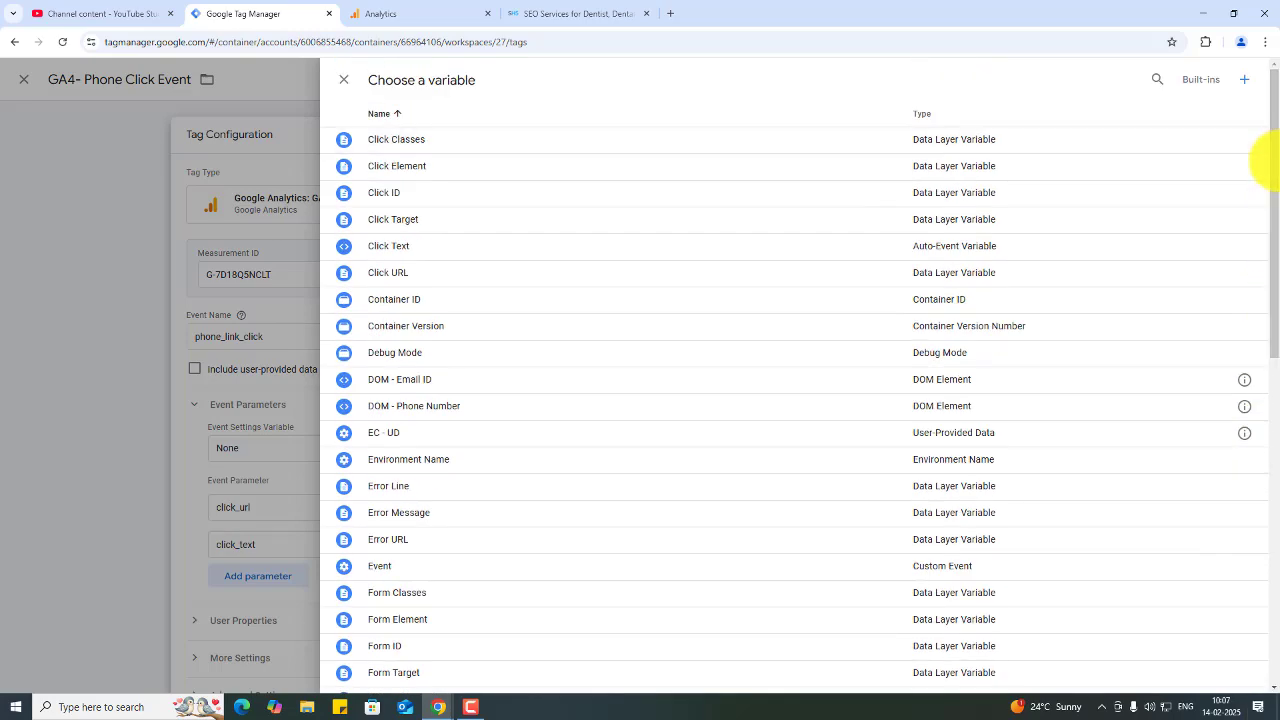
click(1241, 84)
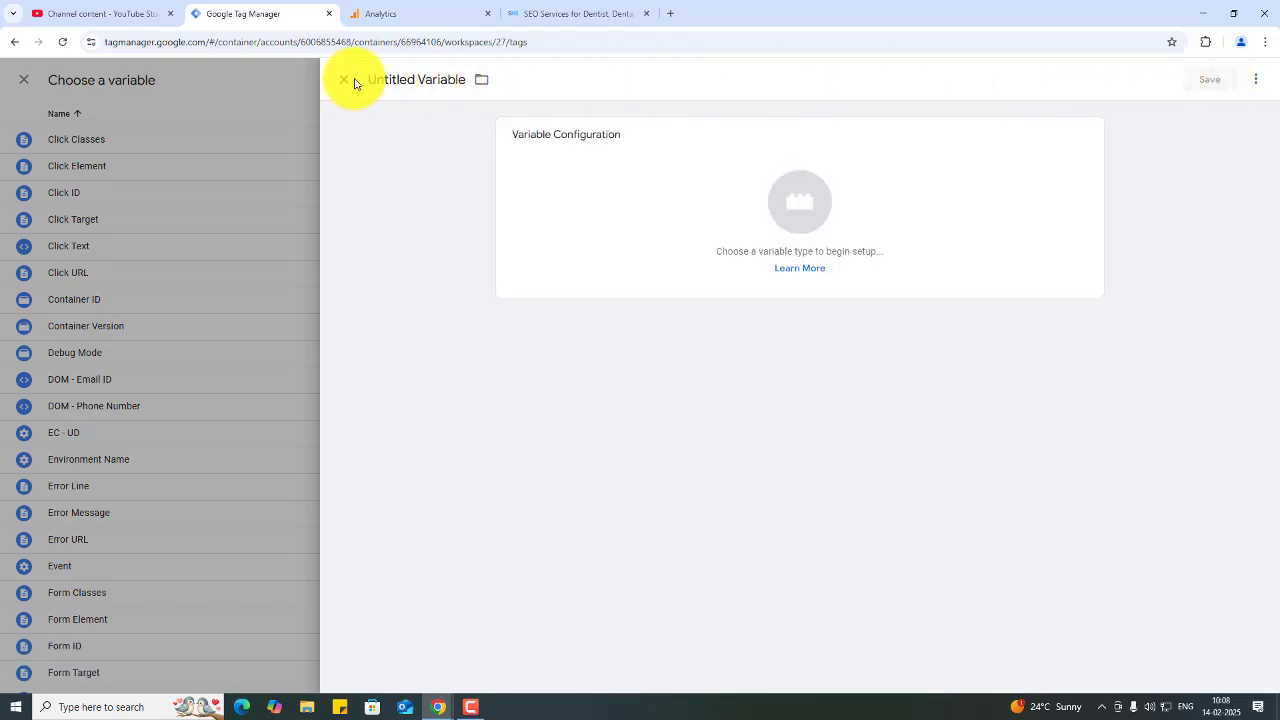
click(345, 82)
scroll(457, 591, down, 3)
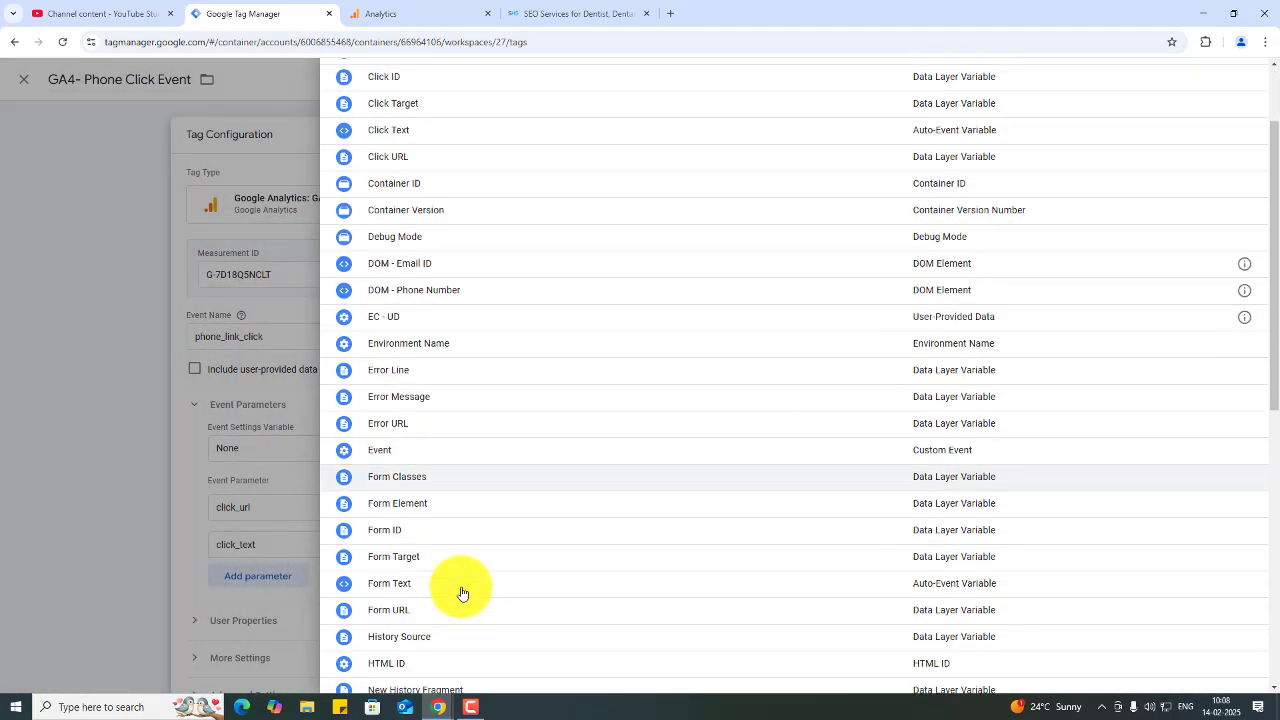
scroll(358, 208, up, 3)
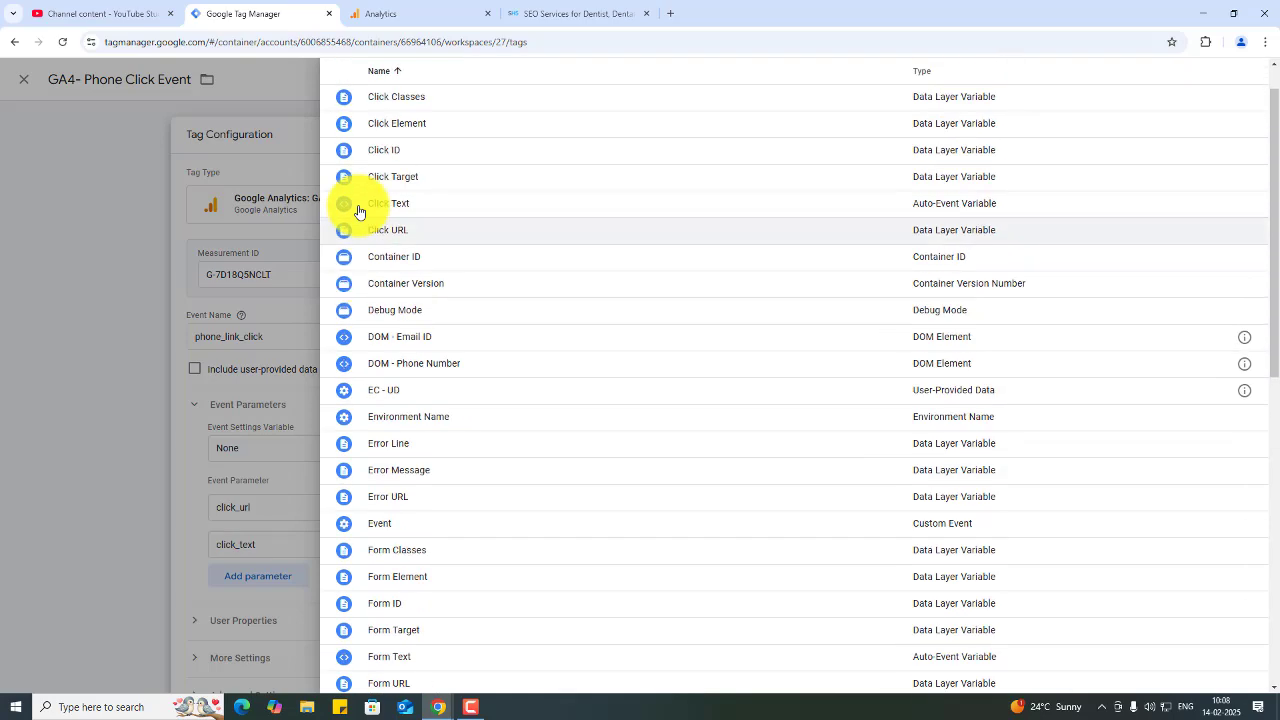
click(343, 80)
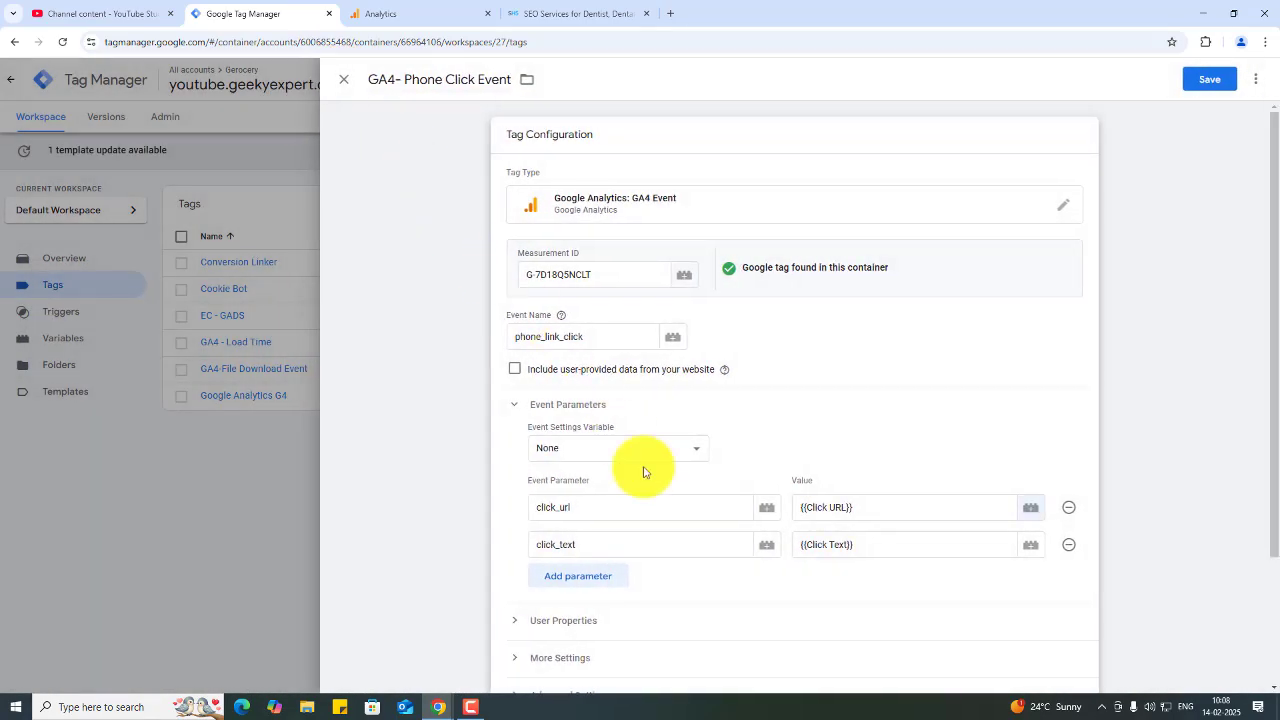
- Set the tag firing option under the tag's Advanced Settings to Once per event
scroll(739, 597, down, 2)
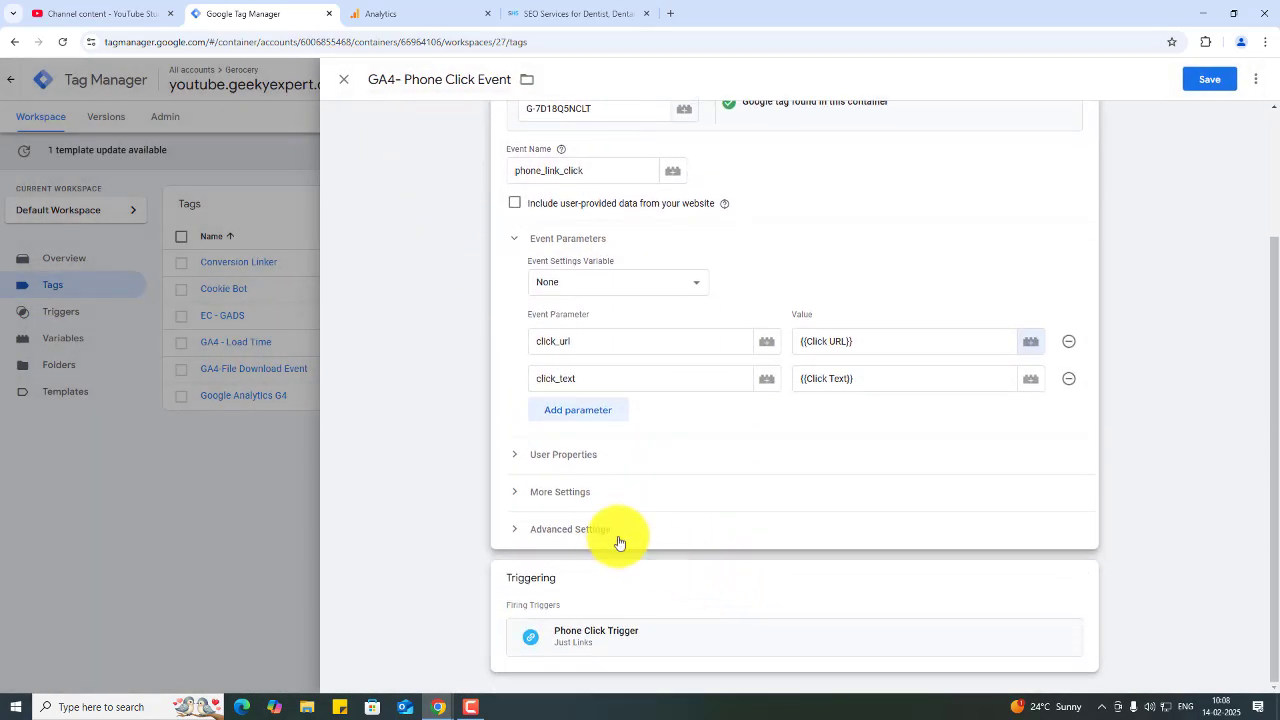
click(608, 531)
scroll(630, 590, down, 1)
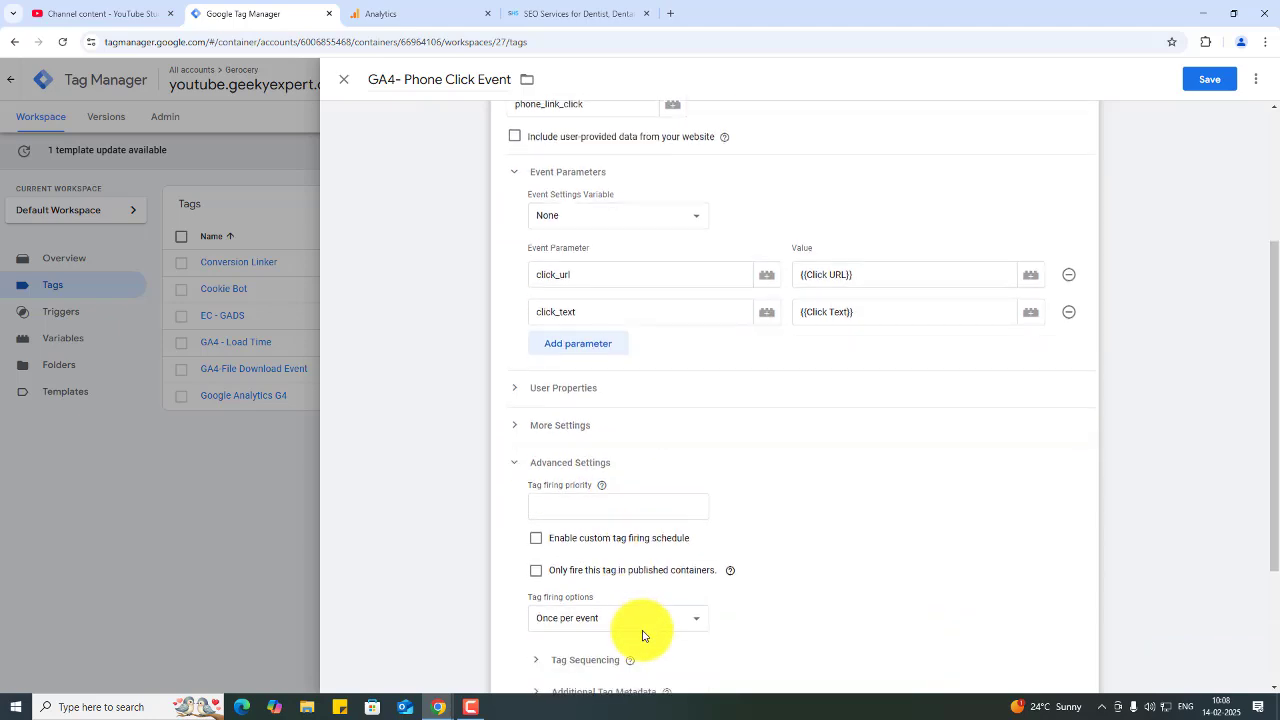
click(640, 620)
click(600, 645)
scroll(486, 571, down, 3)
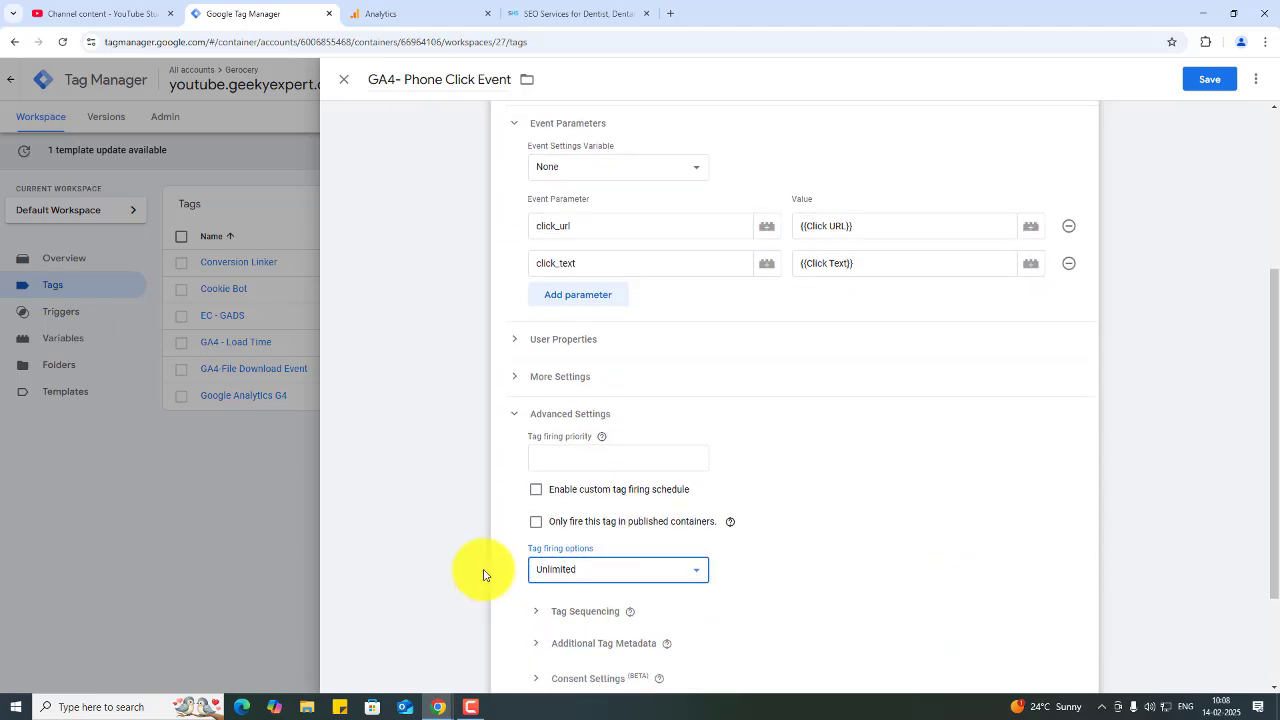
click(614, 420)
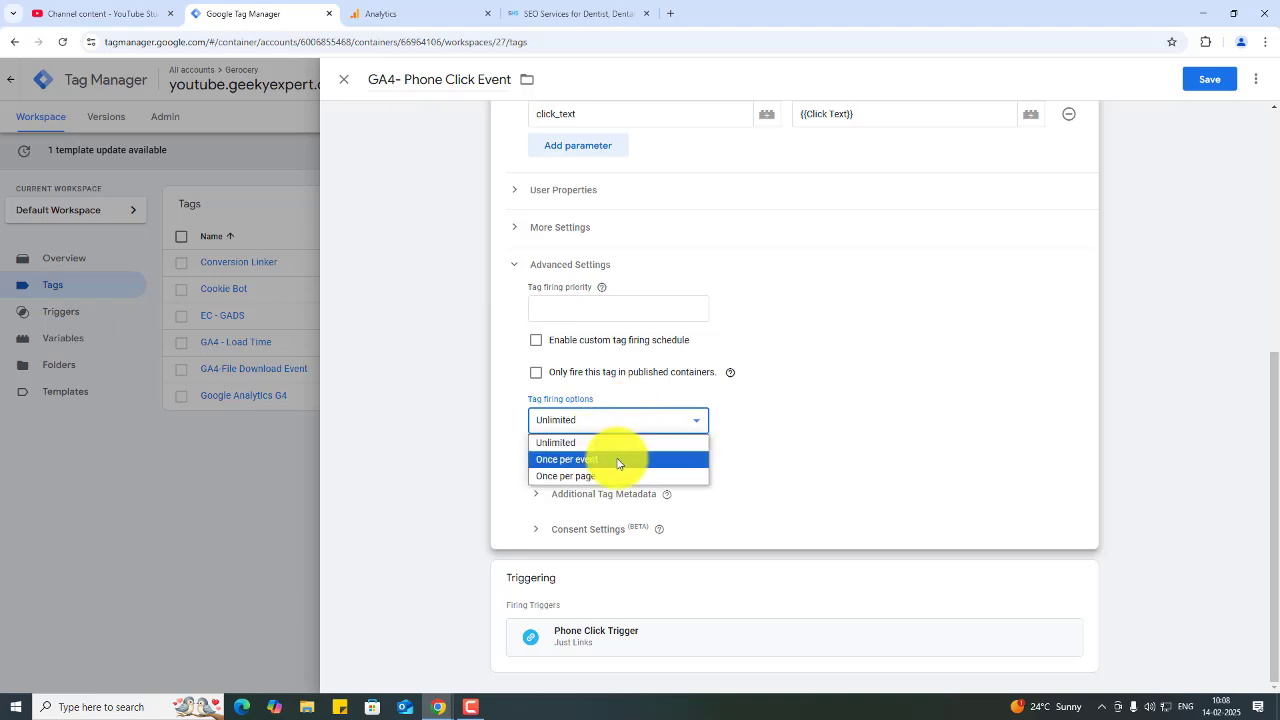
click(617, 463)
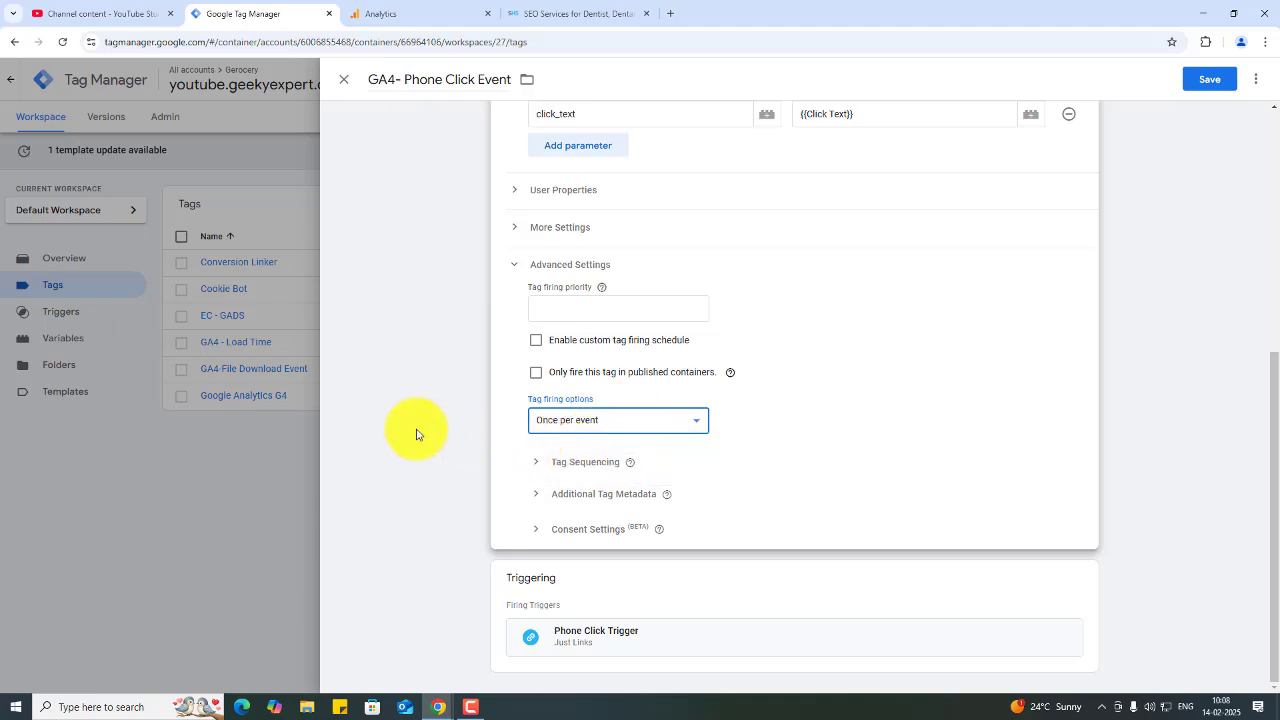
- Save the GA4- Phone Click Event tag
scroll(416, 433, up, 3)
scroll(416, 433, up, 2)
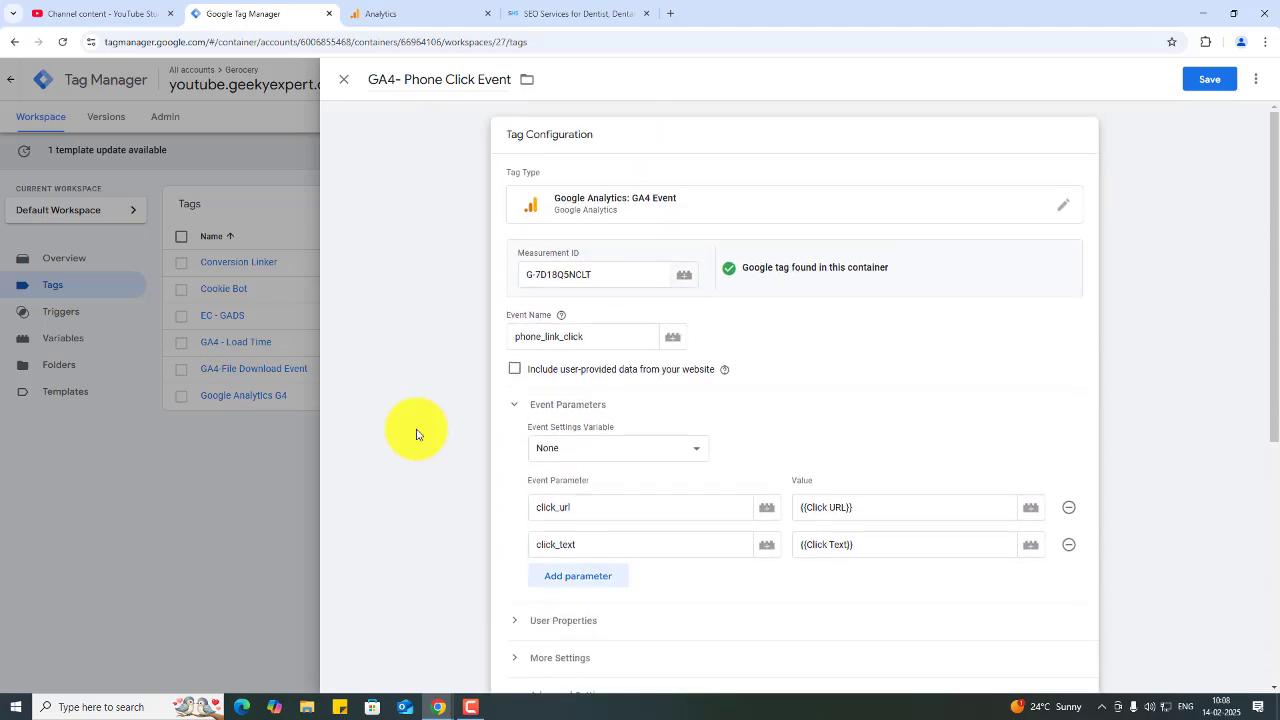
scroll(416, 433, down, 2)
scroll(416, 433, down, 2)
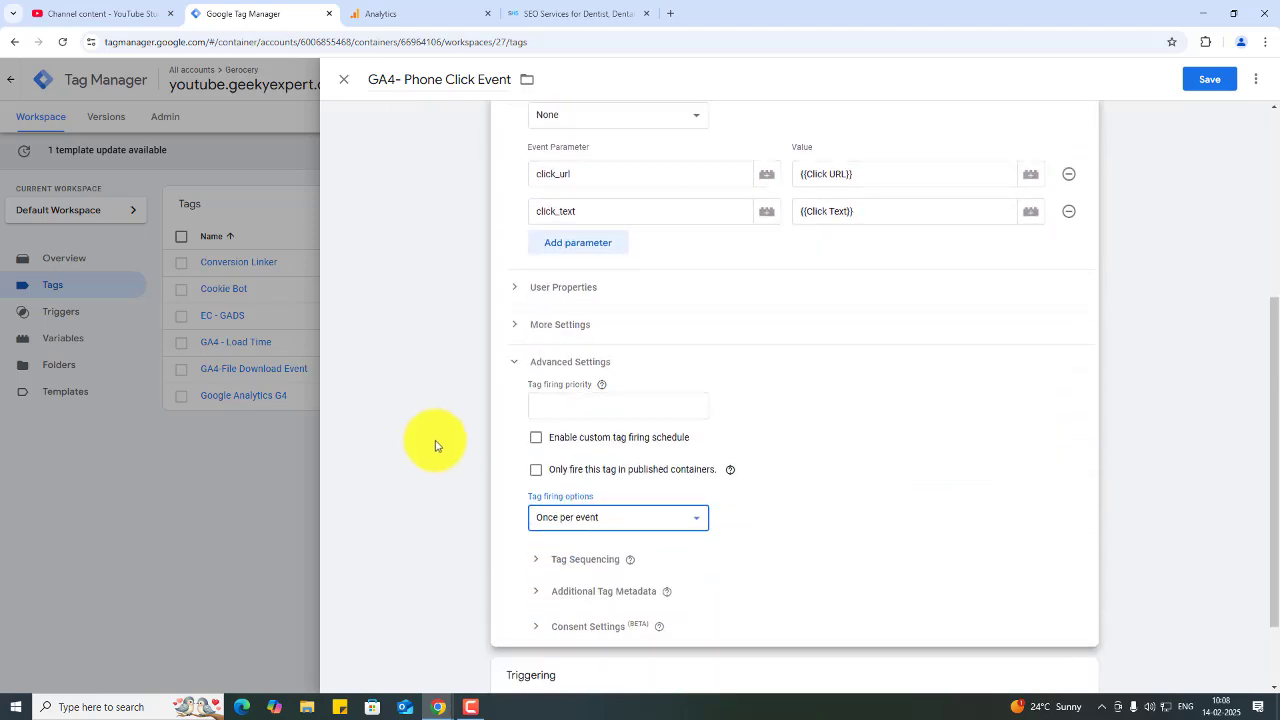
click(446, 448)
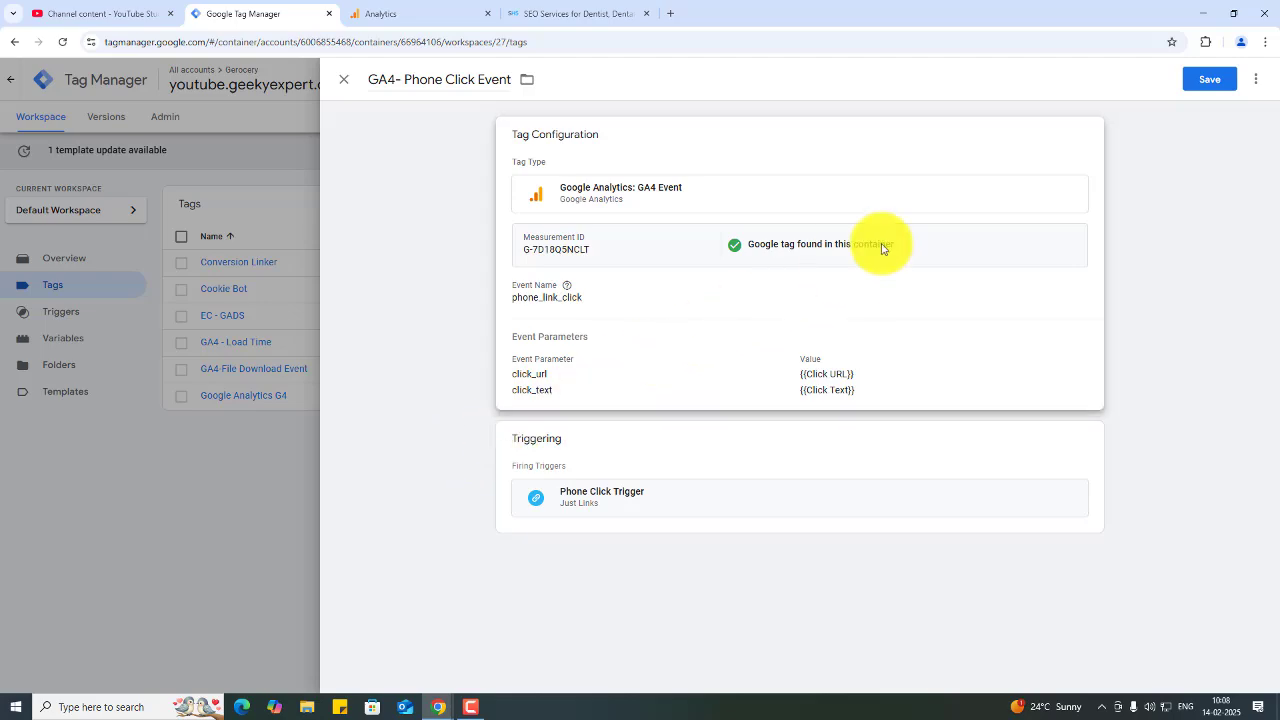
click(1211, 85)
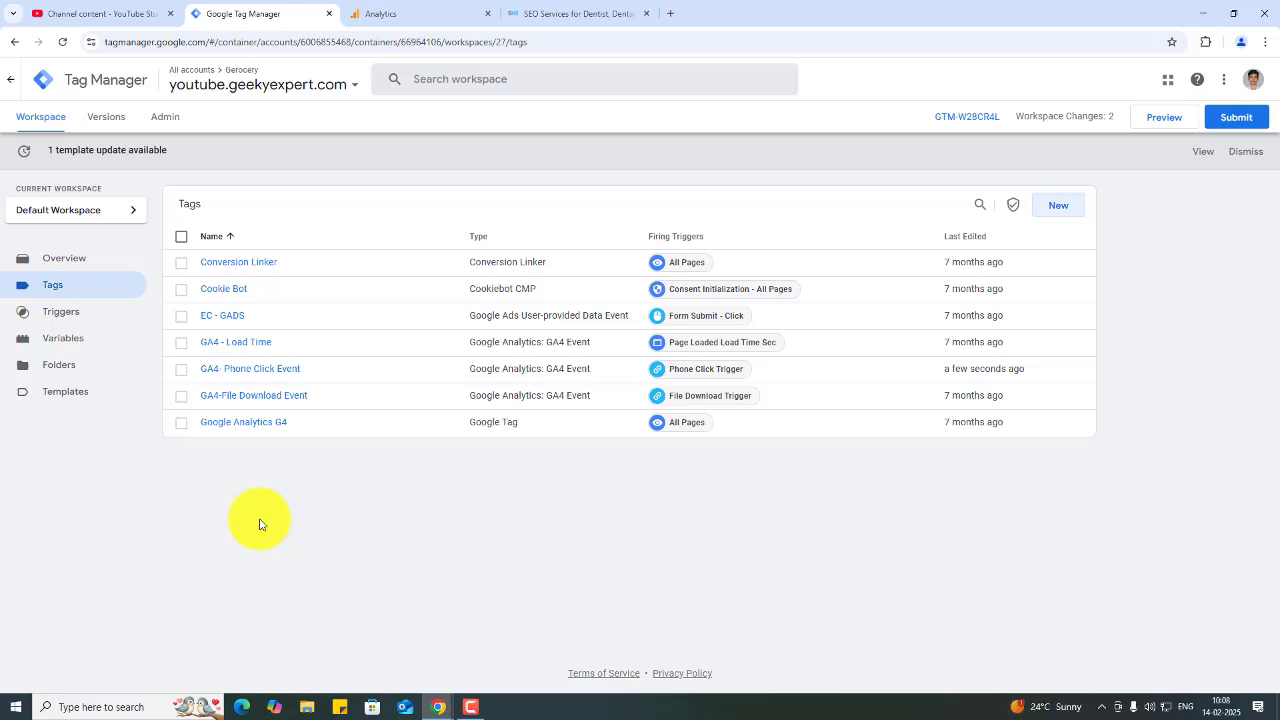
click(1155, 119)
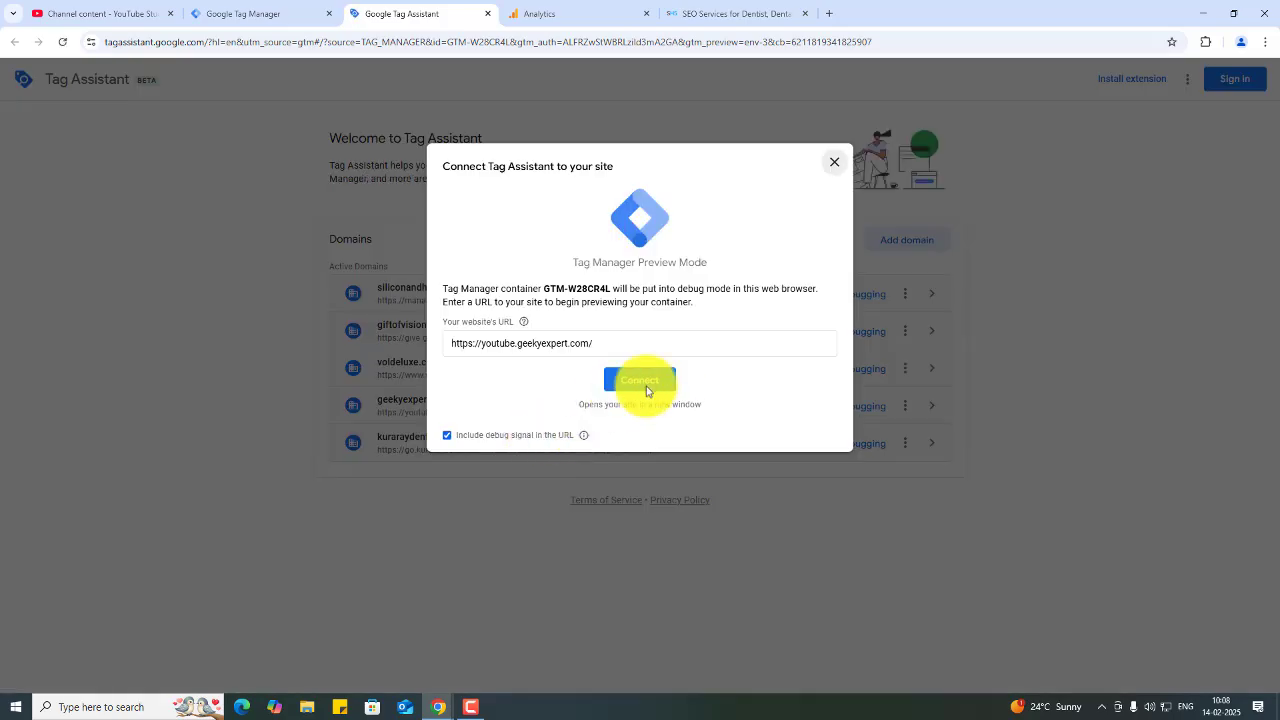
click(645, 380)
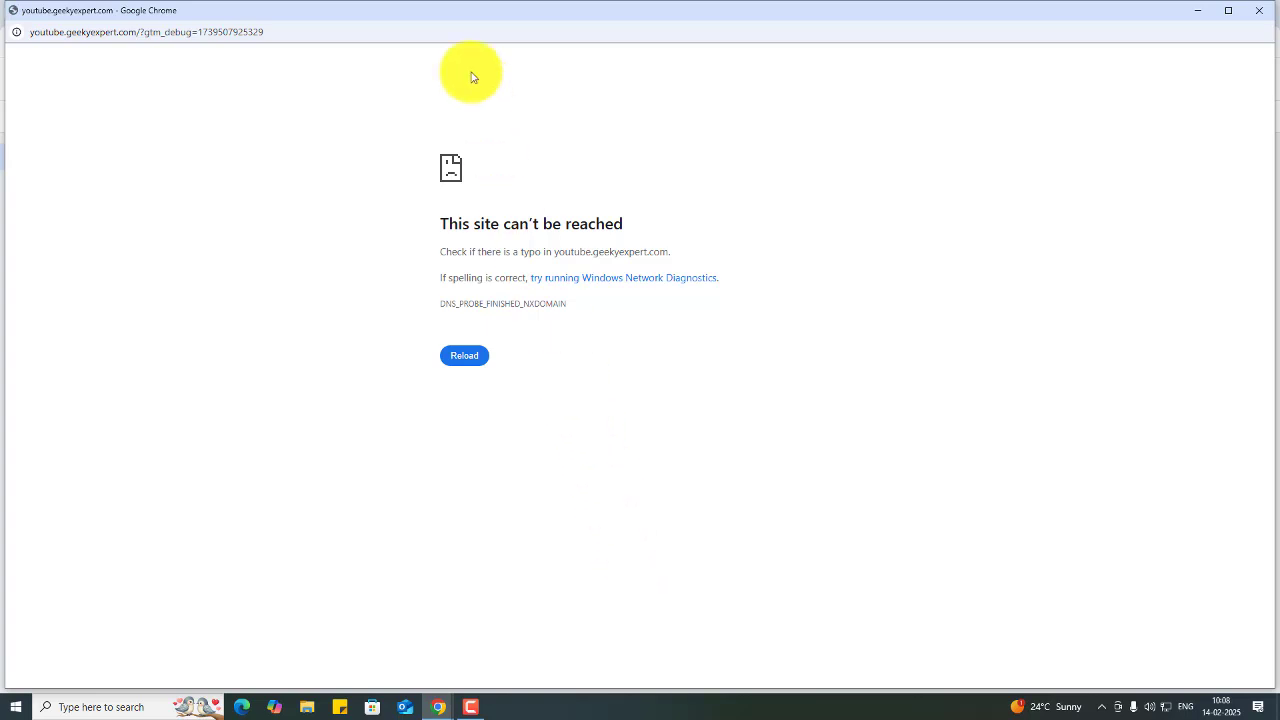
drag(462, 30, 452, 468)
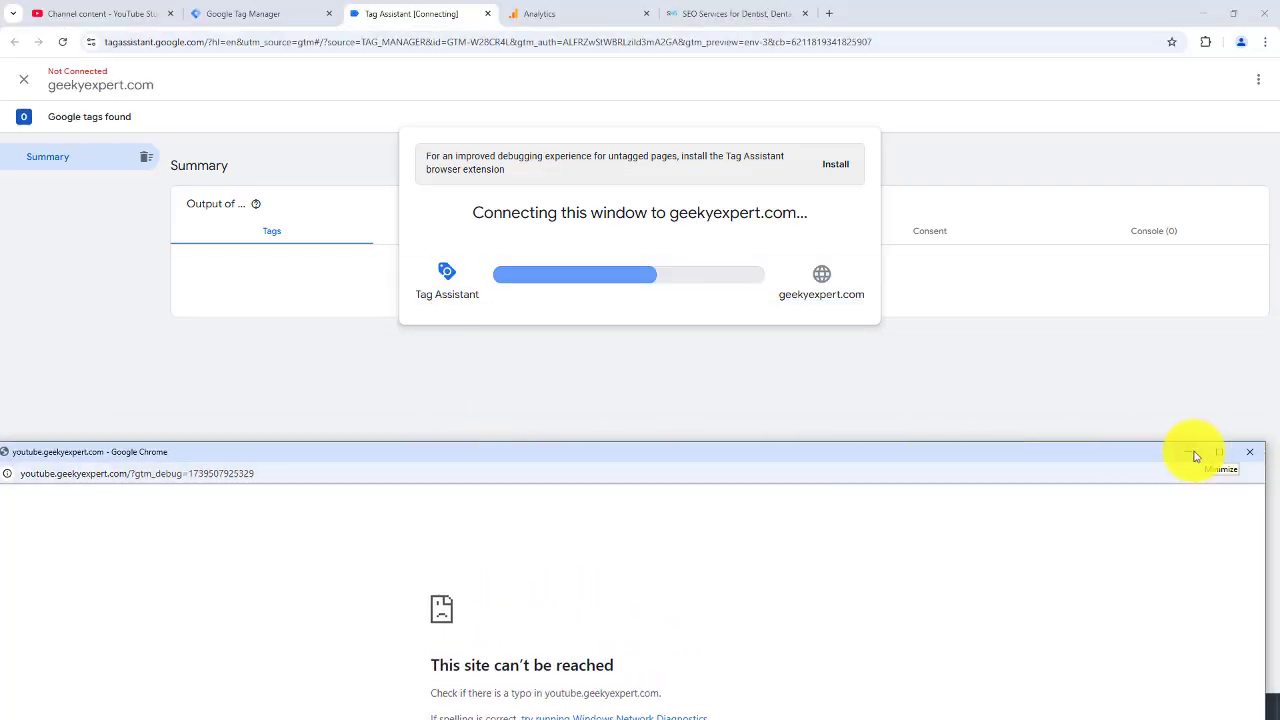
click(1250, 452)
mouse_move(432, 694)
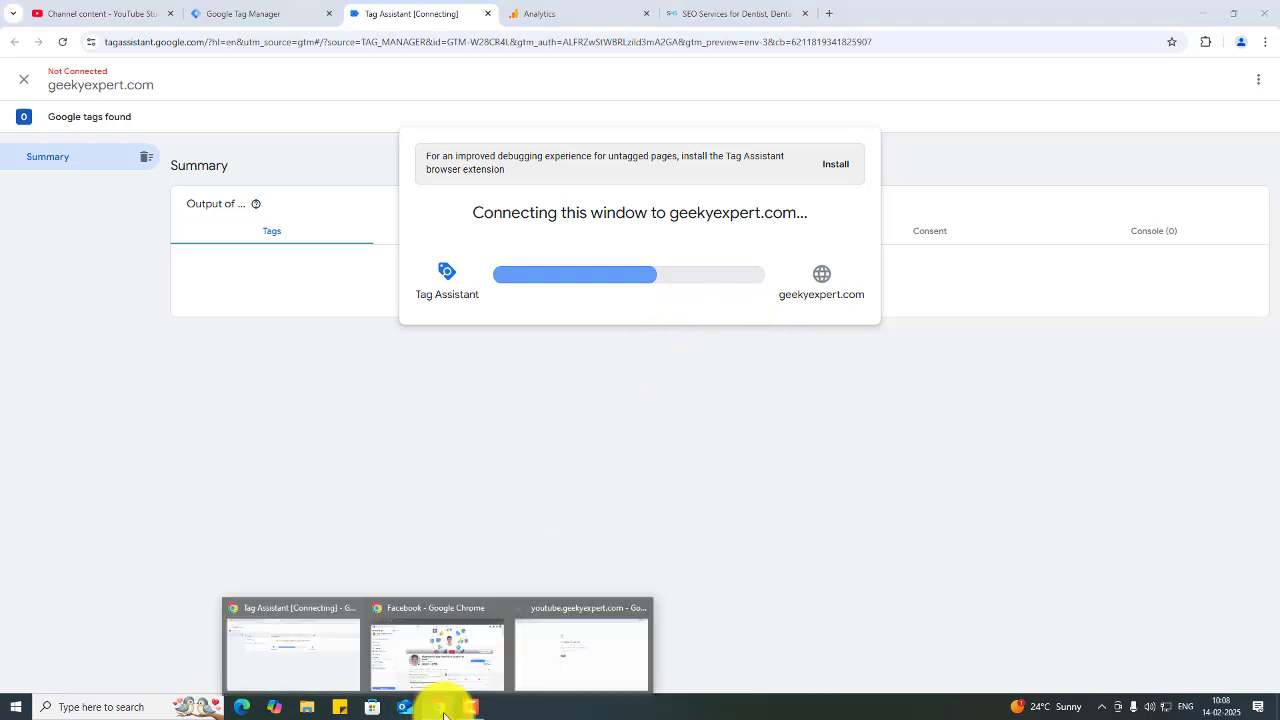
click(523, 654)
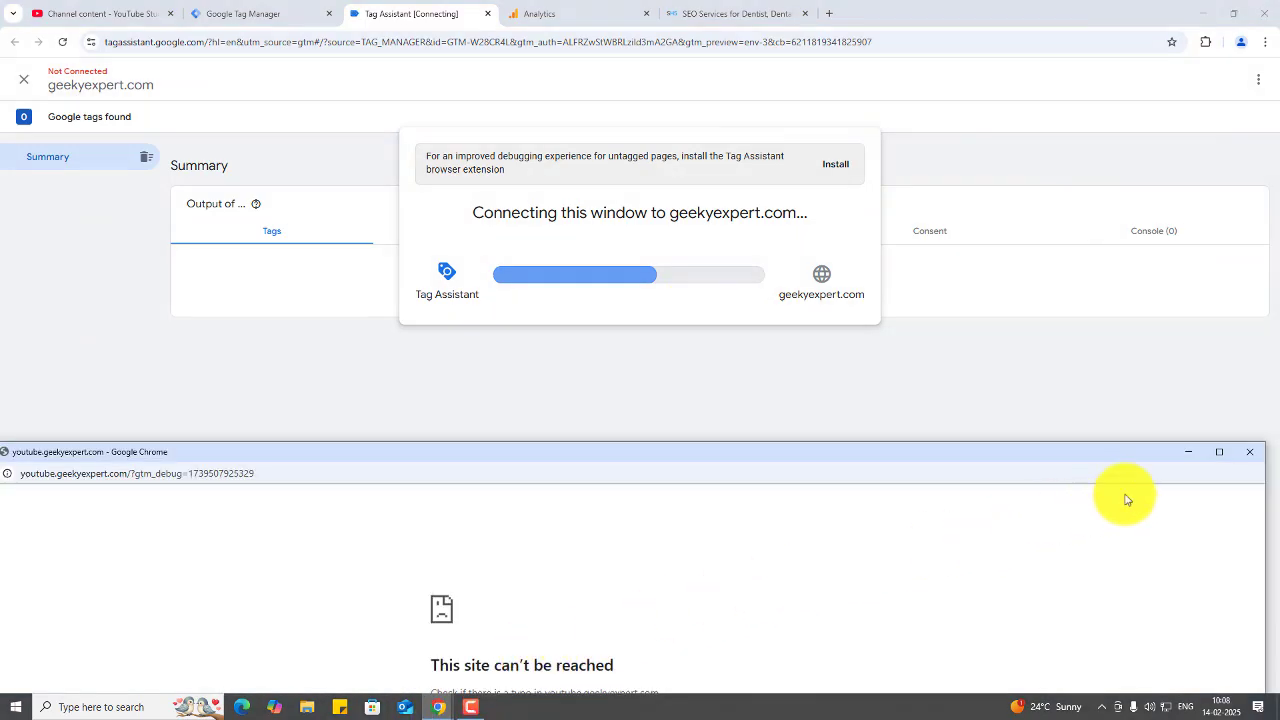
click(1250, 452)
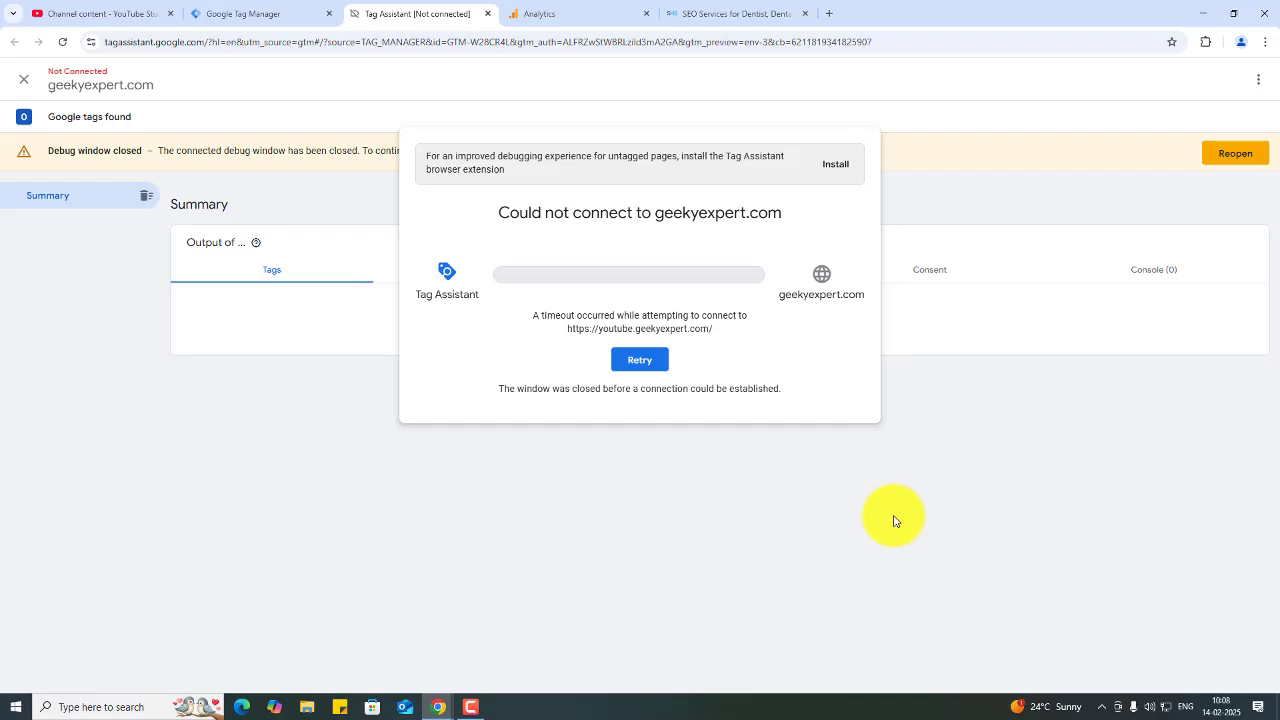
click(487, 14)
click(560, 13)
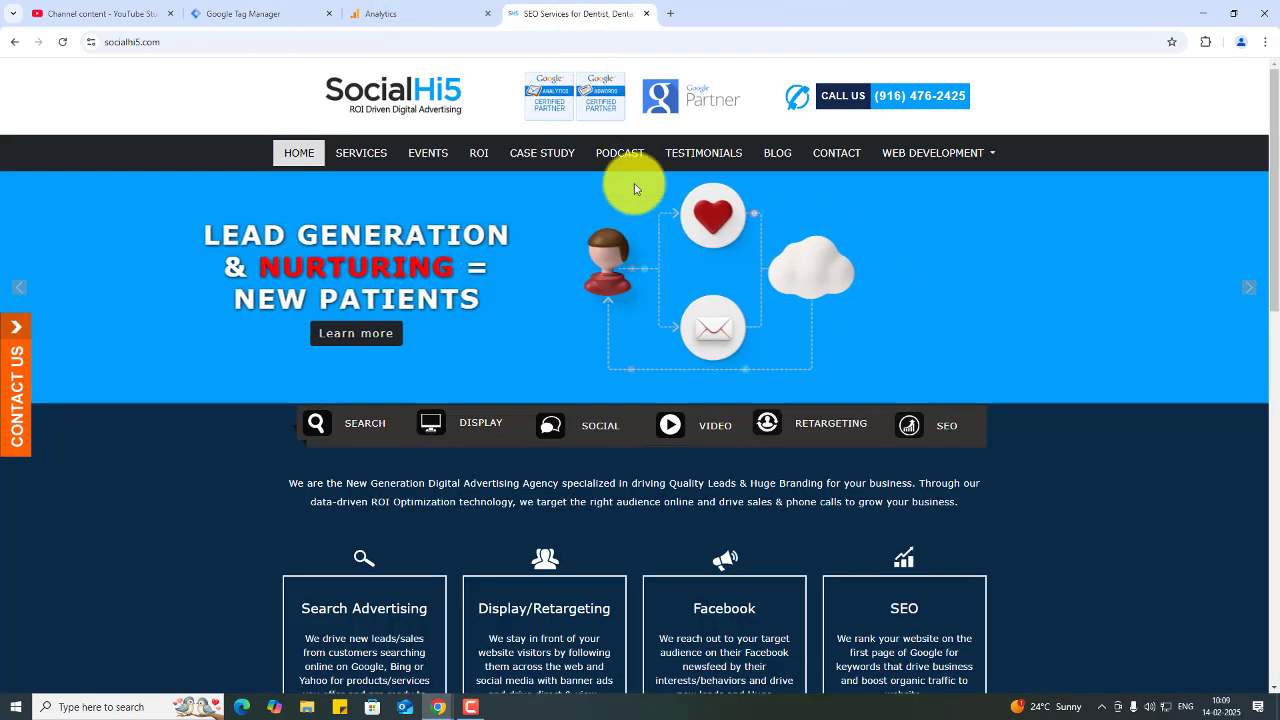
scroll(640, 210, down, 1)
scroll(648, 227, up, 1)
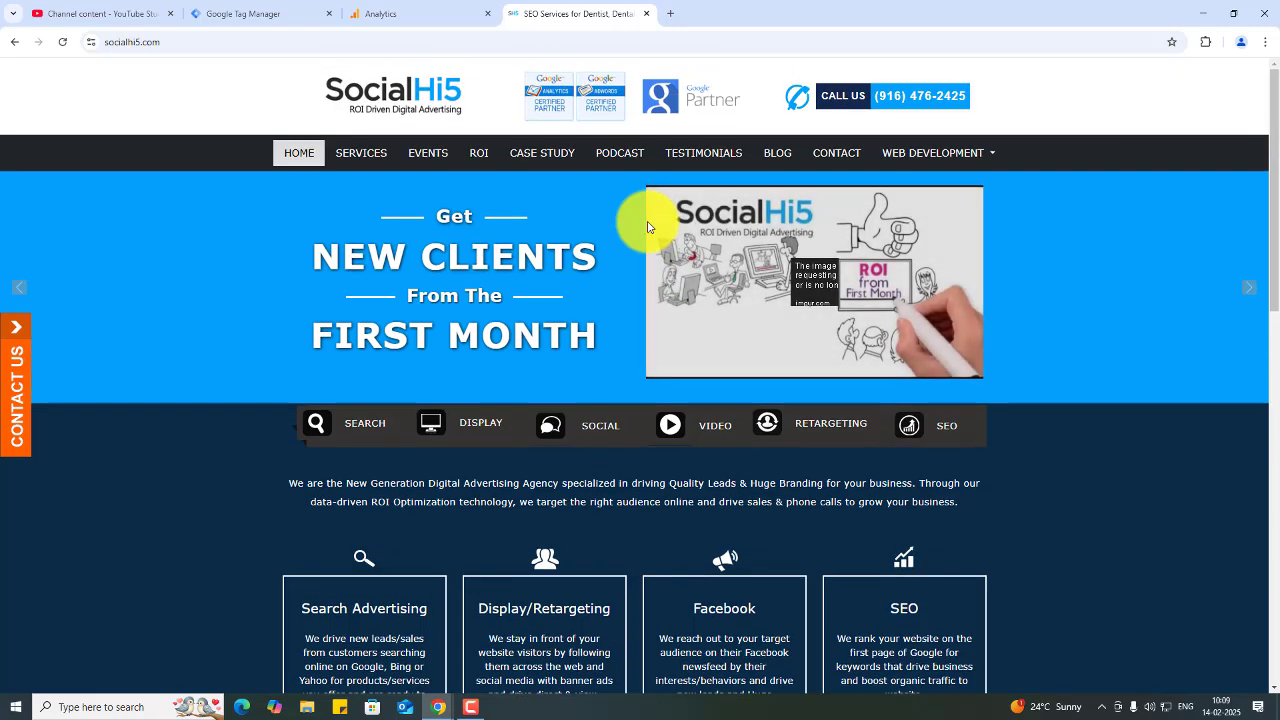
click(238, 9)
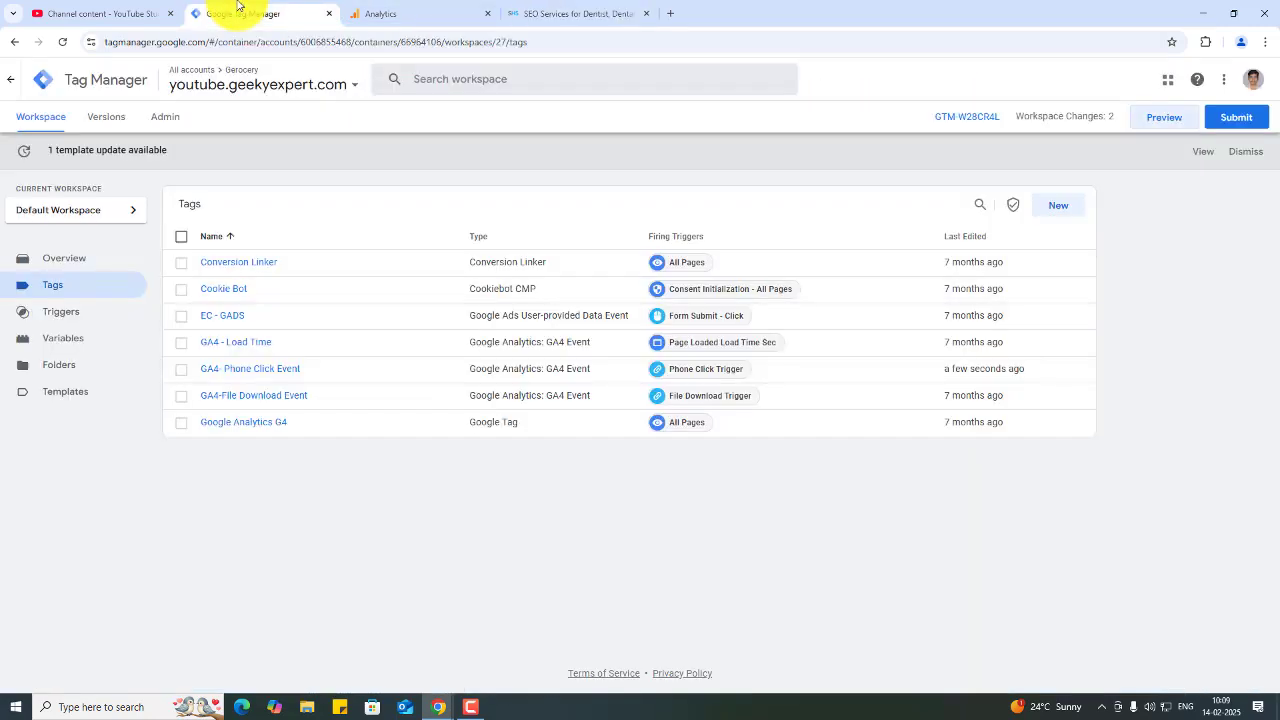
click(540, 13)
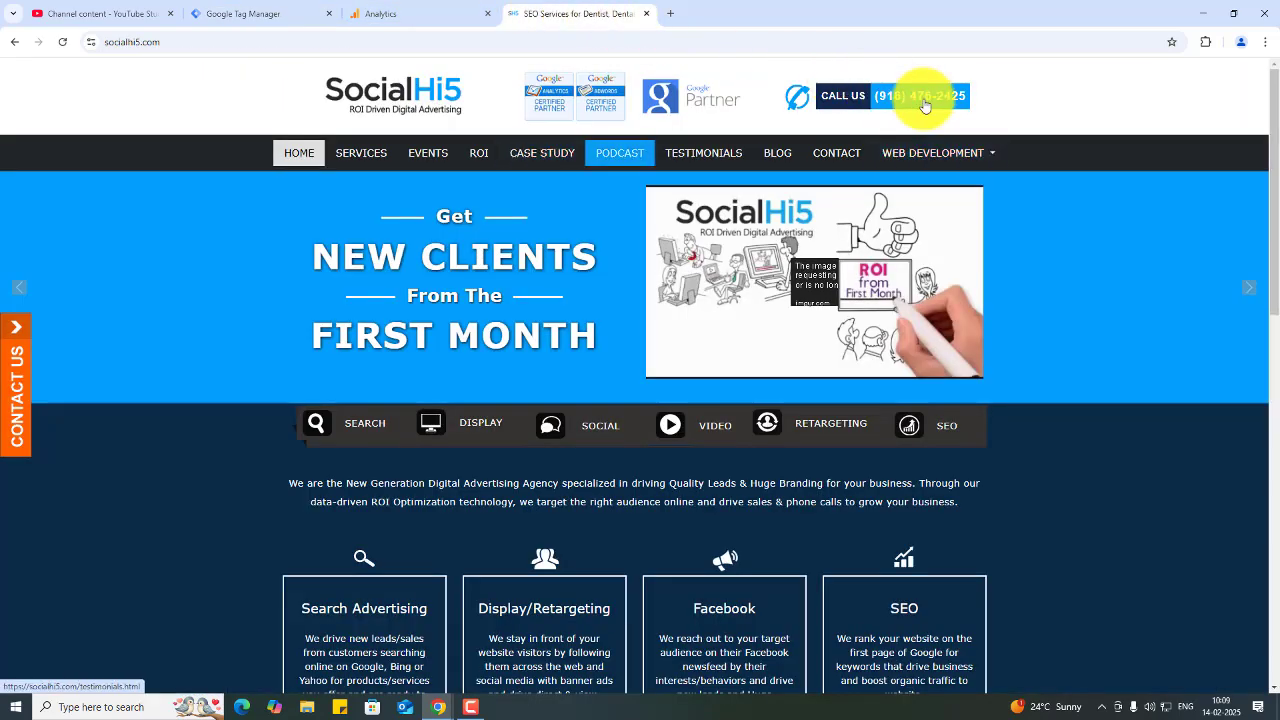
click(298, 7)
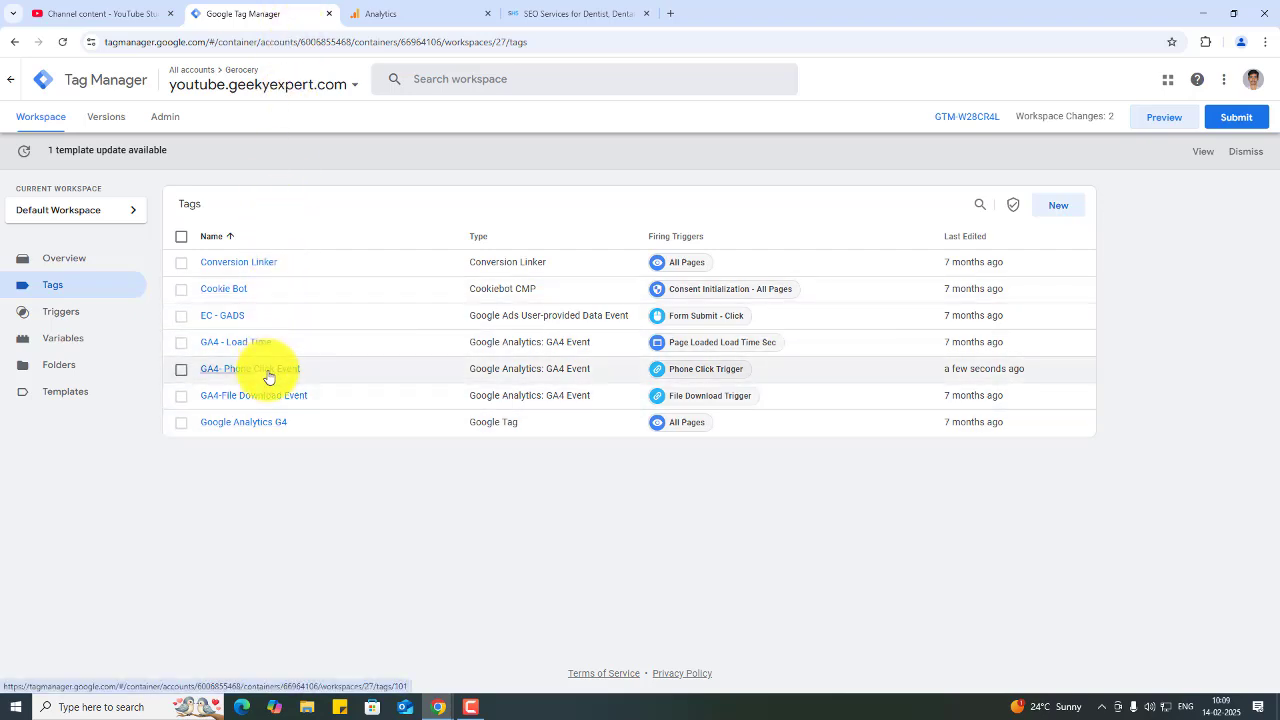
- Review which built-in click variables are enabled in the workspace's Built-In Variables configuration
click(112, 340)
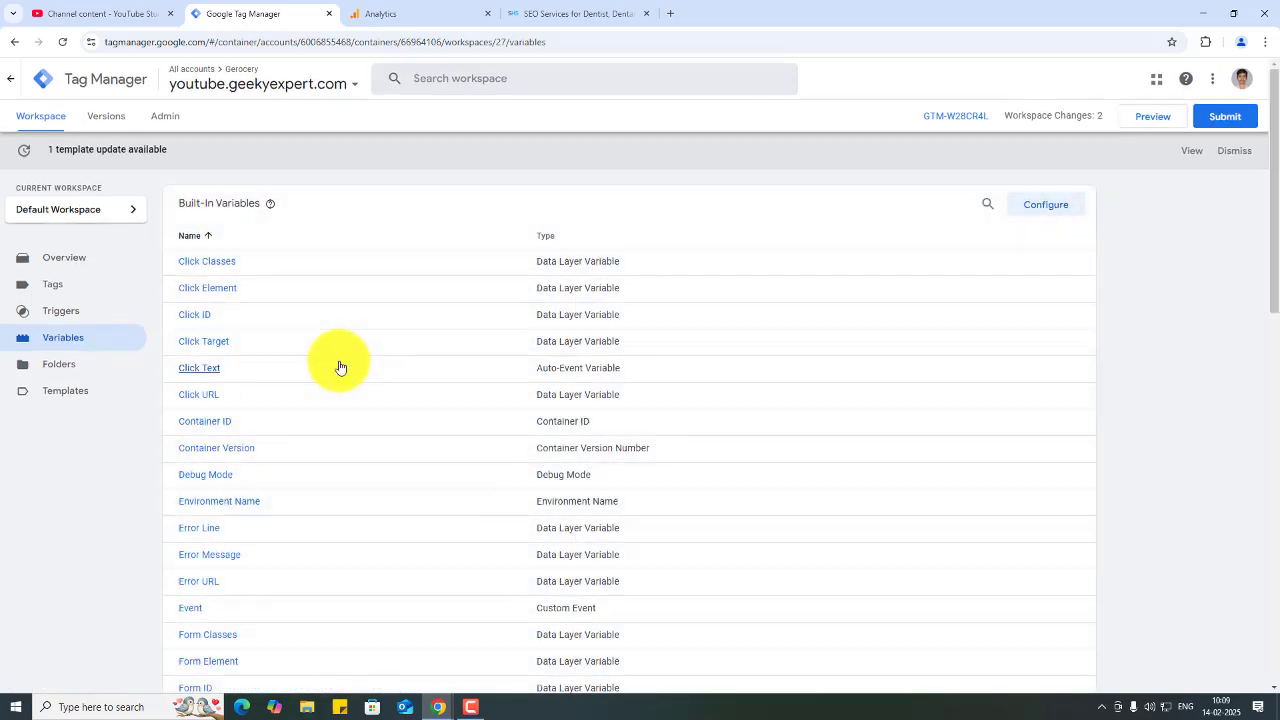
scroll(341, 366, down, 4)
scroll(343, 366, up, 4)
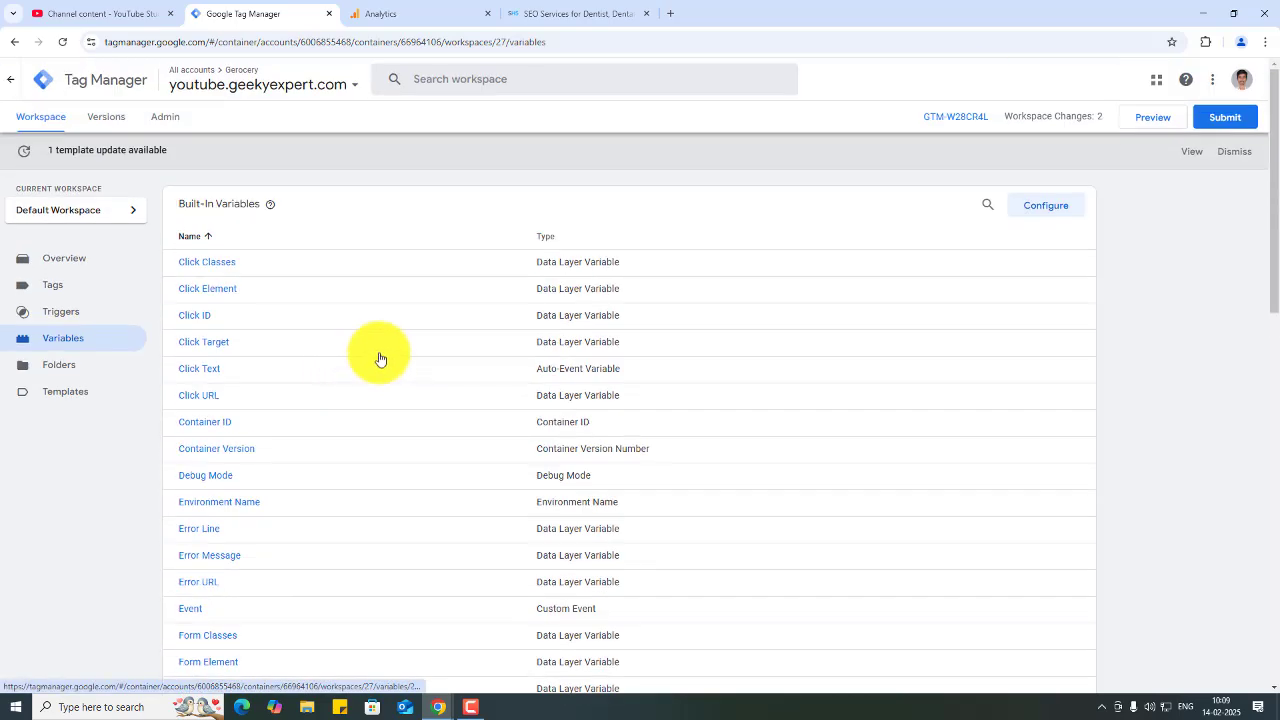
click(1056, 212)
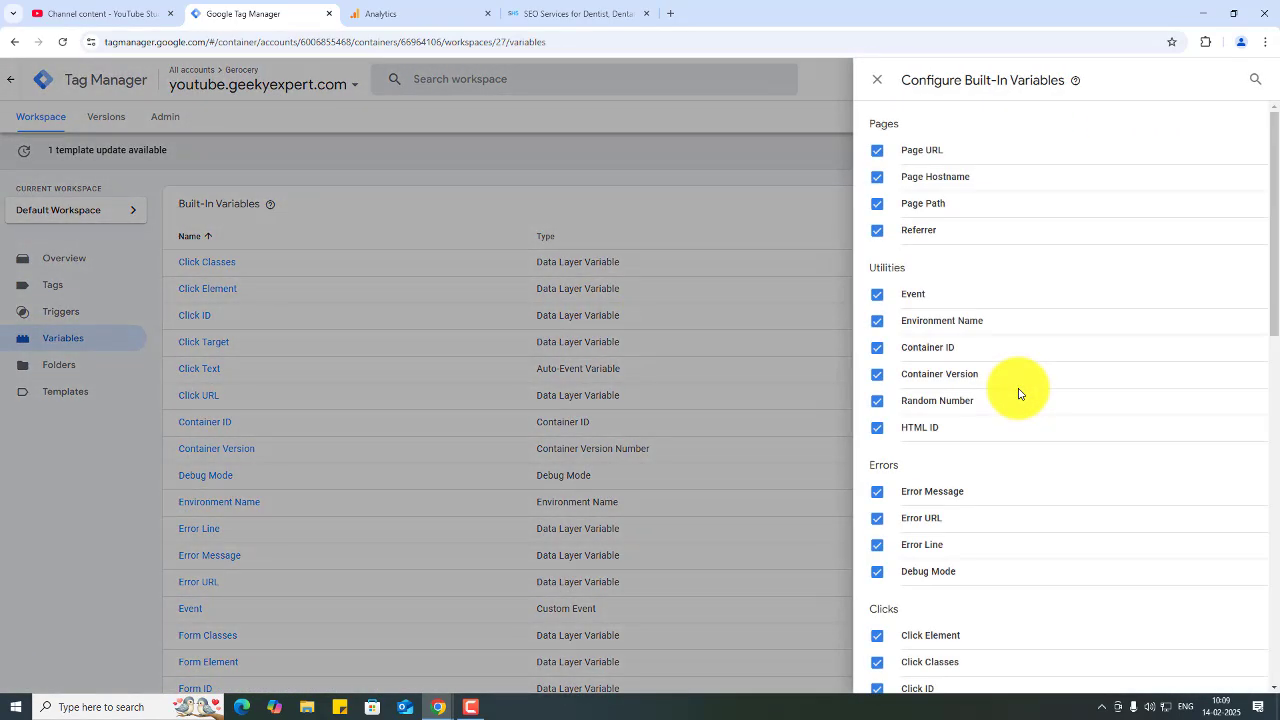
scroll(1020, 394, down, 3)
drag(1260, 363, 1276, 400)
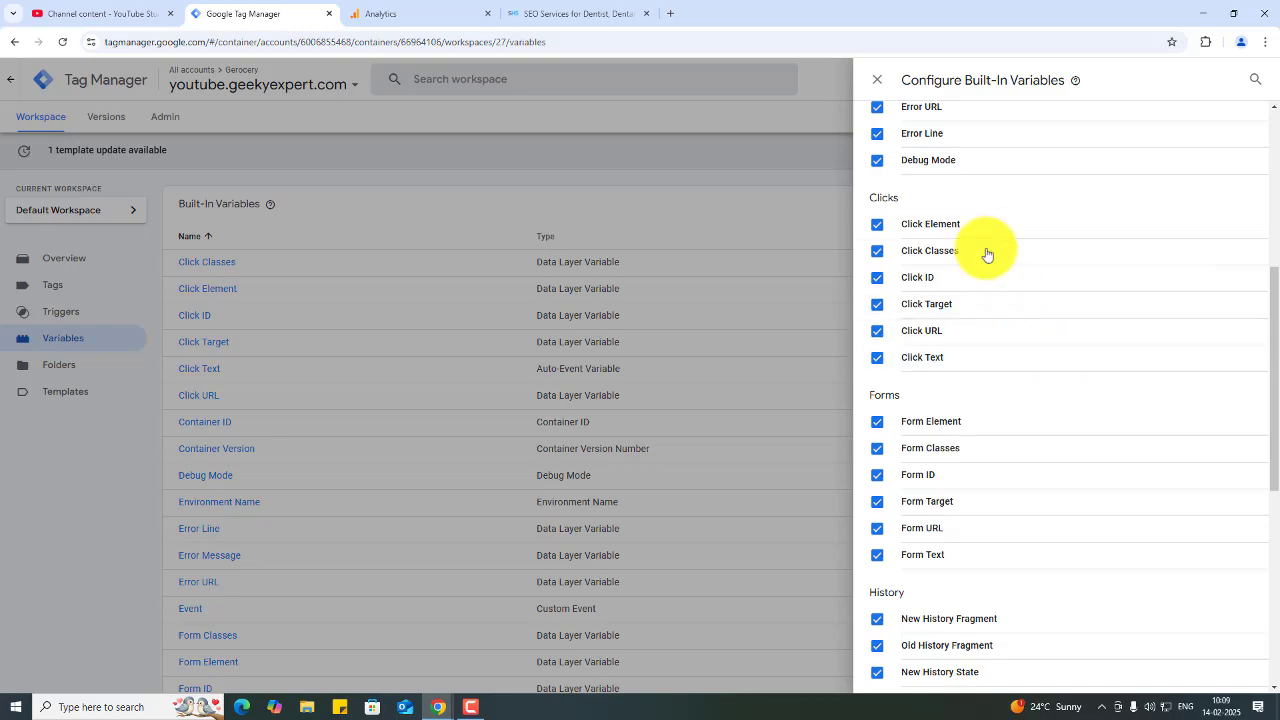
click(878, 85)
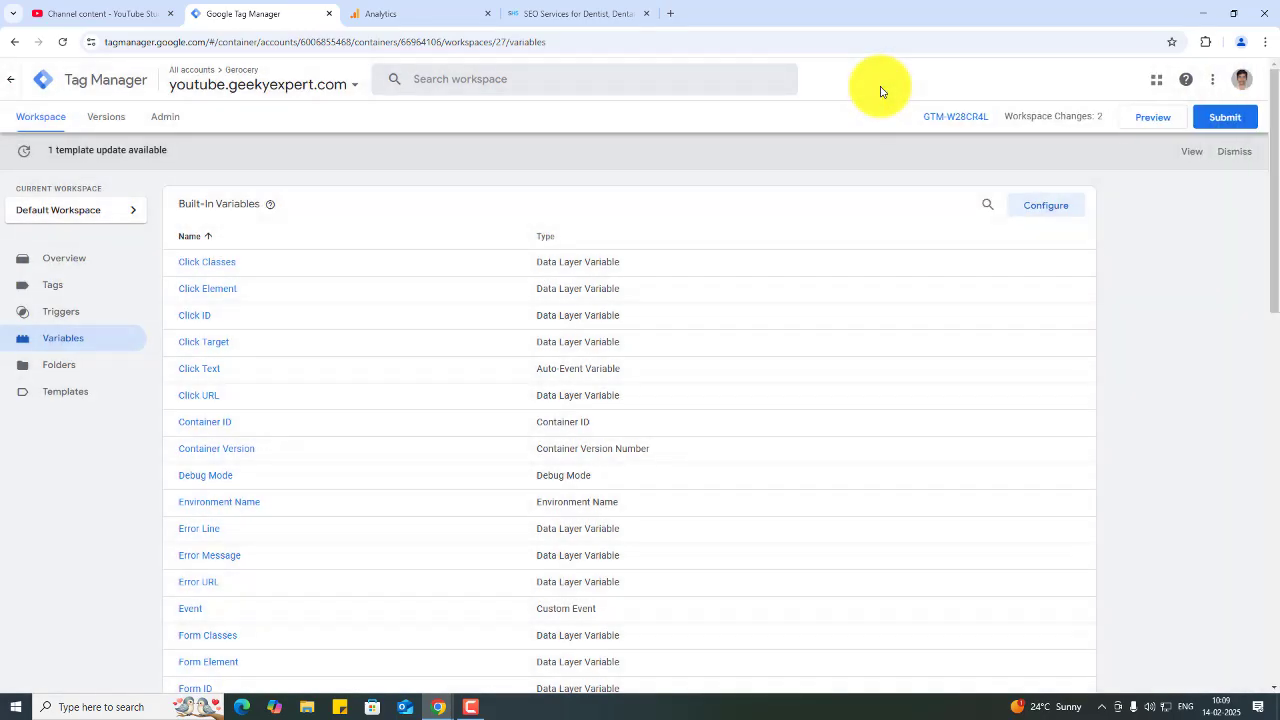
- Switch to the Analytics property and open DebugView from its Admin settings to watch for debug events
scroll(880, 92, down, 2)
scroll(880, 92, up, 2)
click(47, 258)
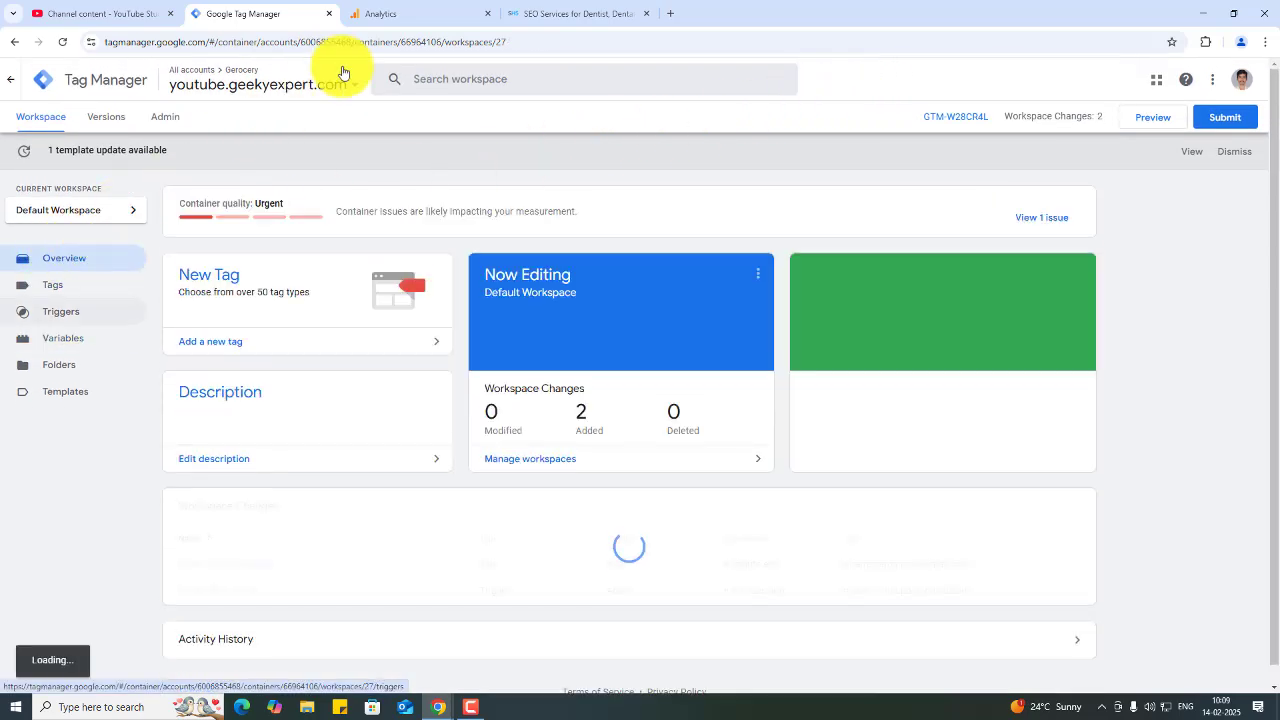
click(449, 8)
click(283, 79)
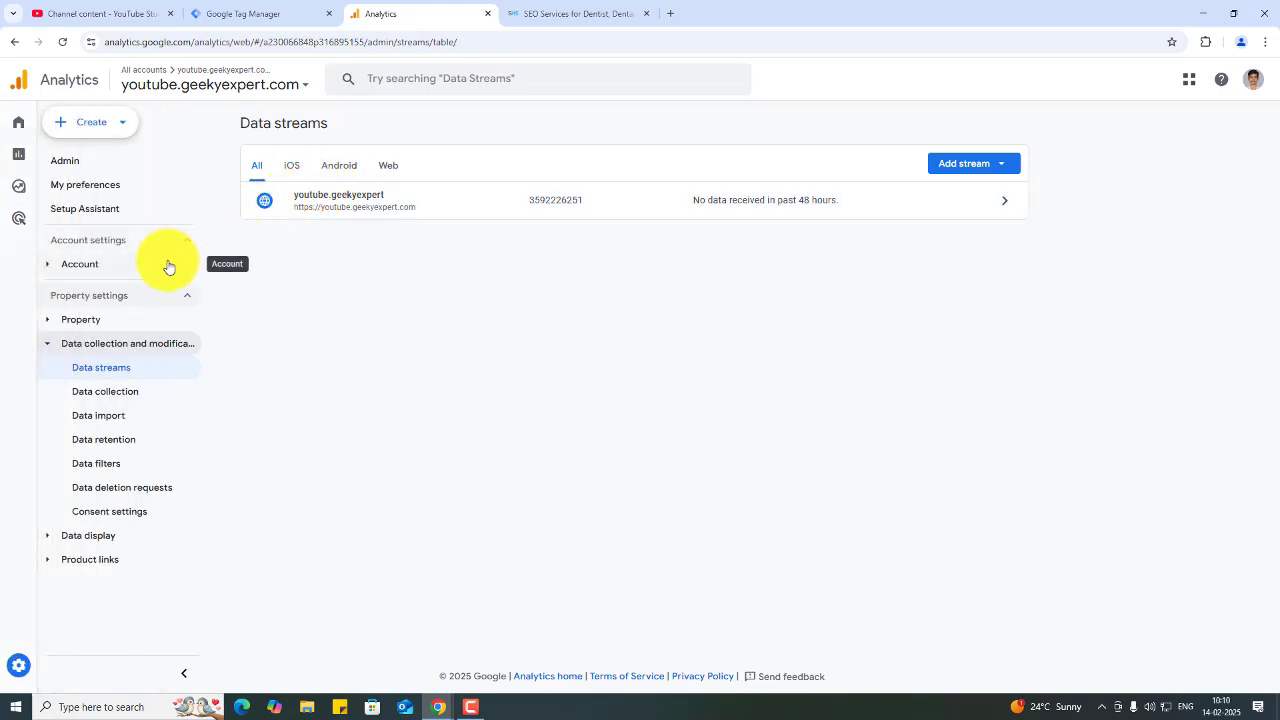
mouse_move(145, 374)
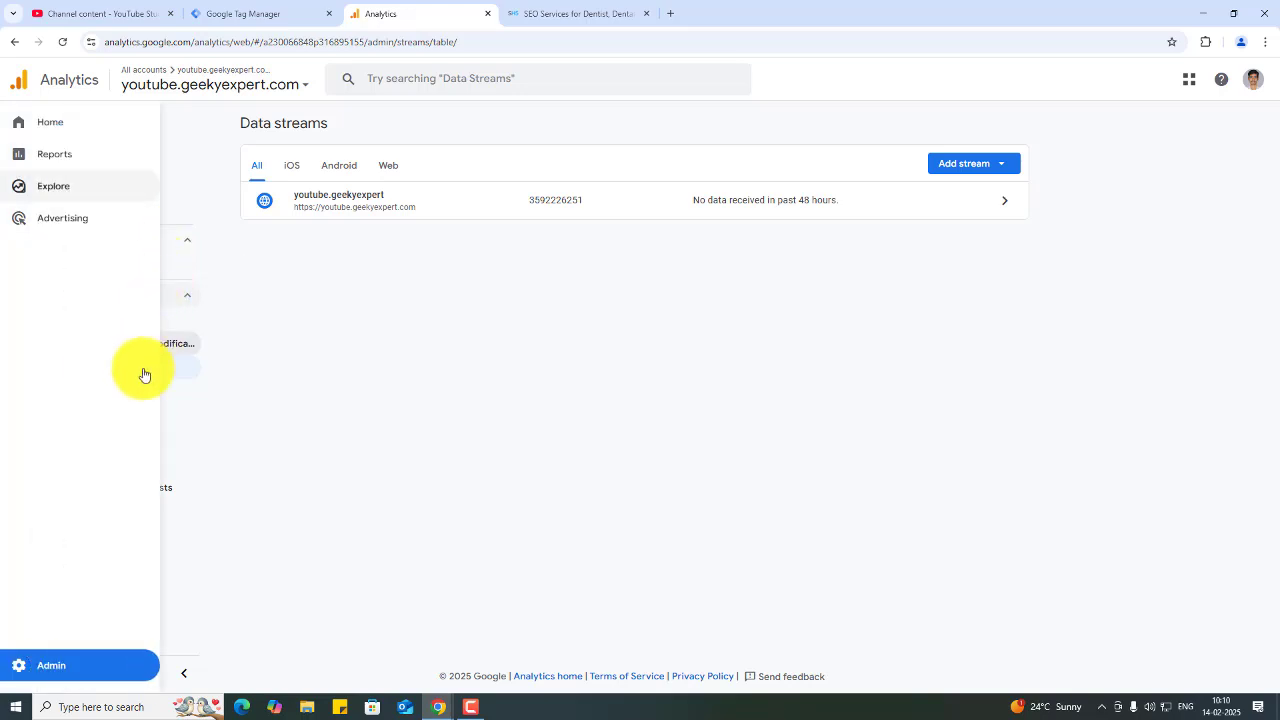
click(78, 668)
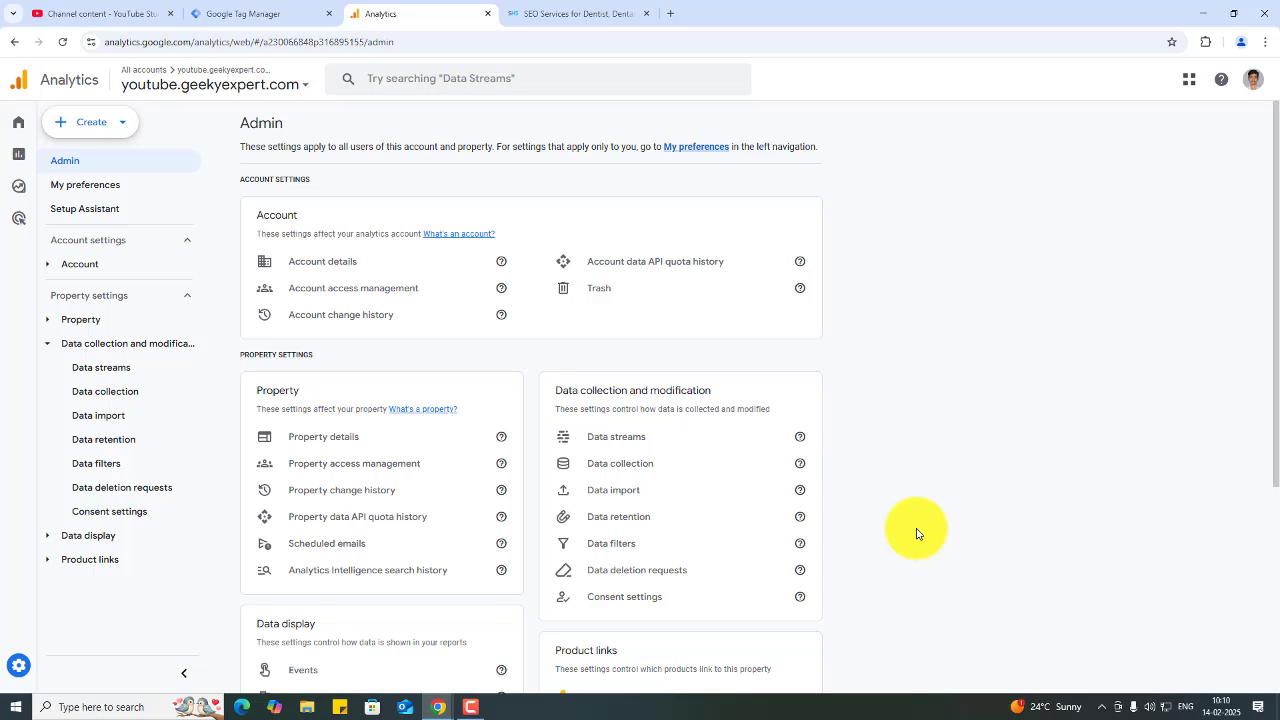
scroll(916, 533, down, 2)
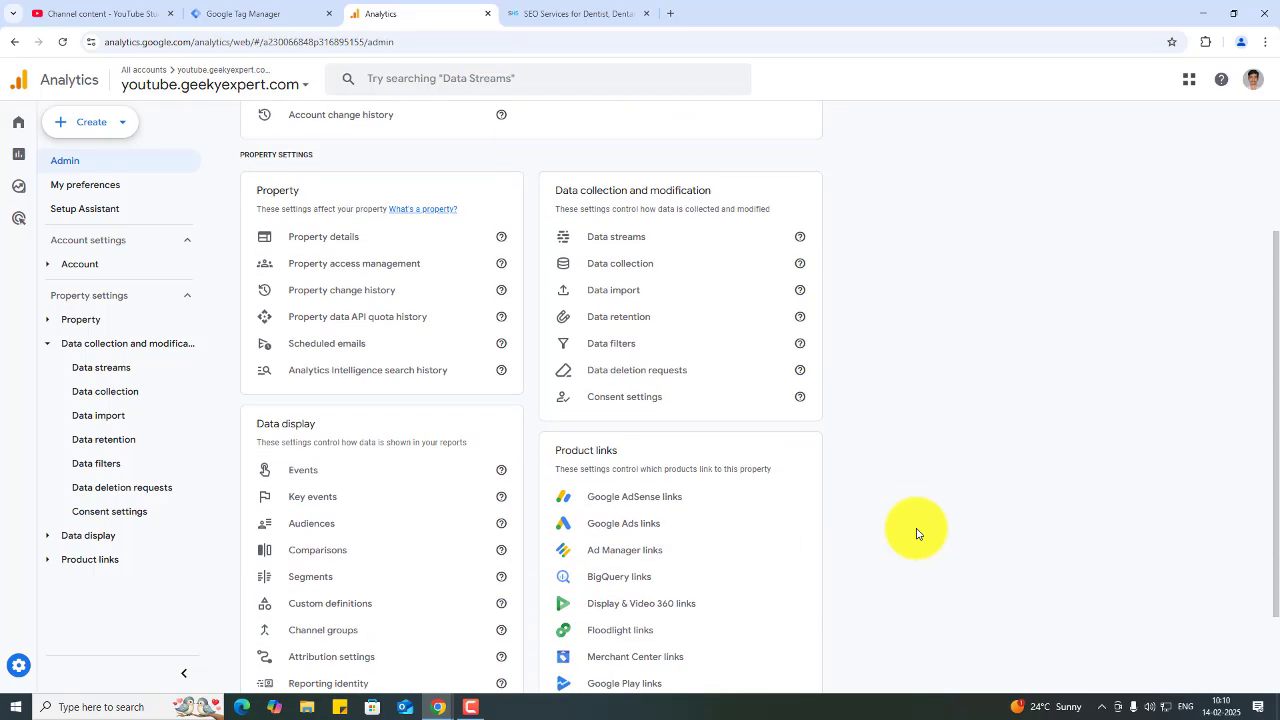
scroll(916, 533, down, 1)
click(304, 645)
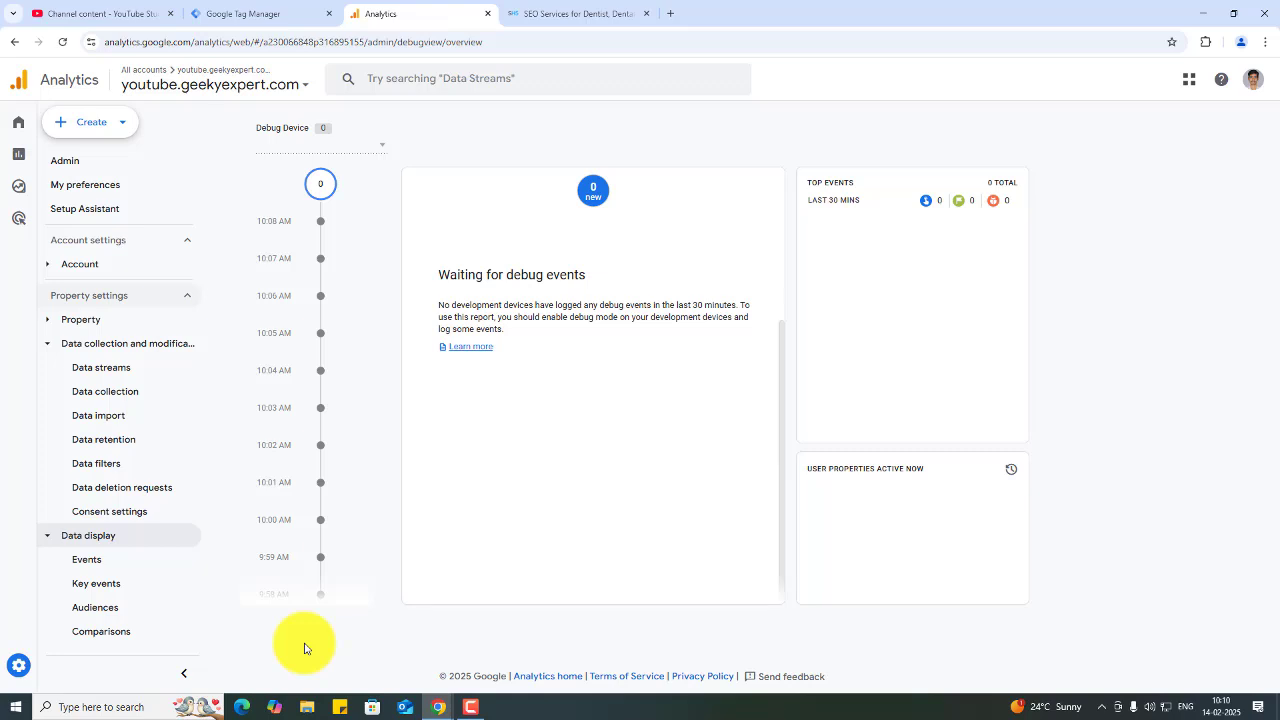
- Return to the Tag Manager workspace overview
click(144, 544)
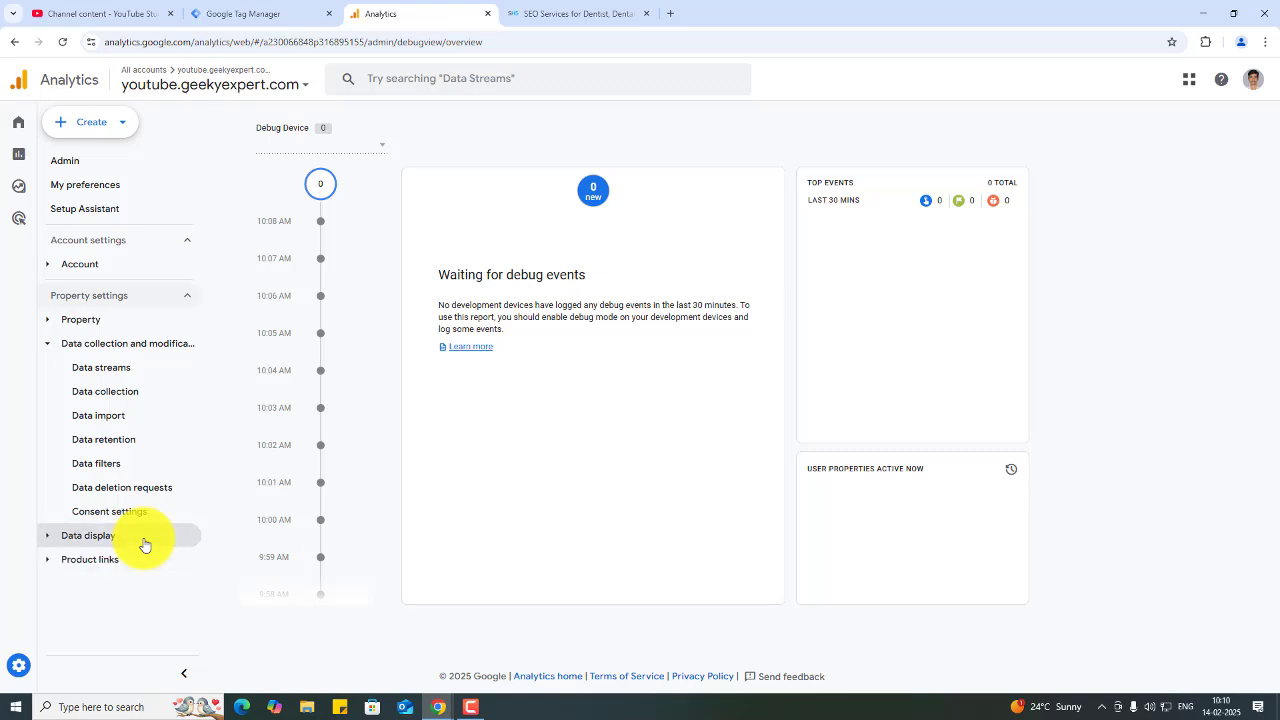
click(167, 302)
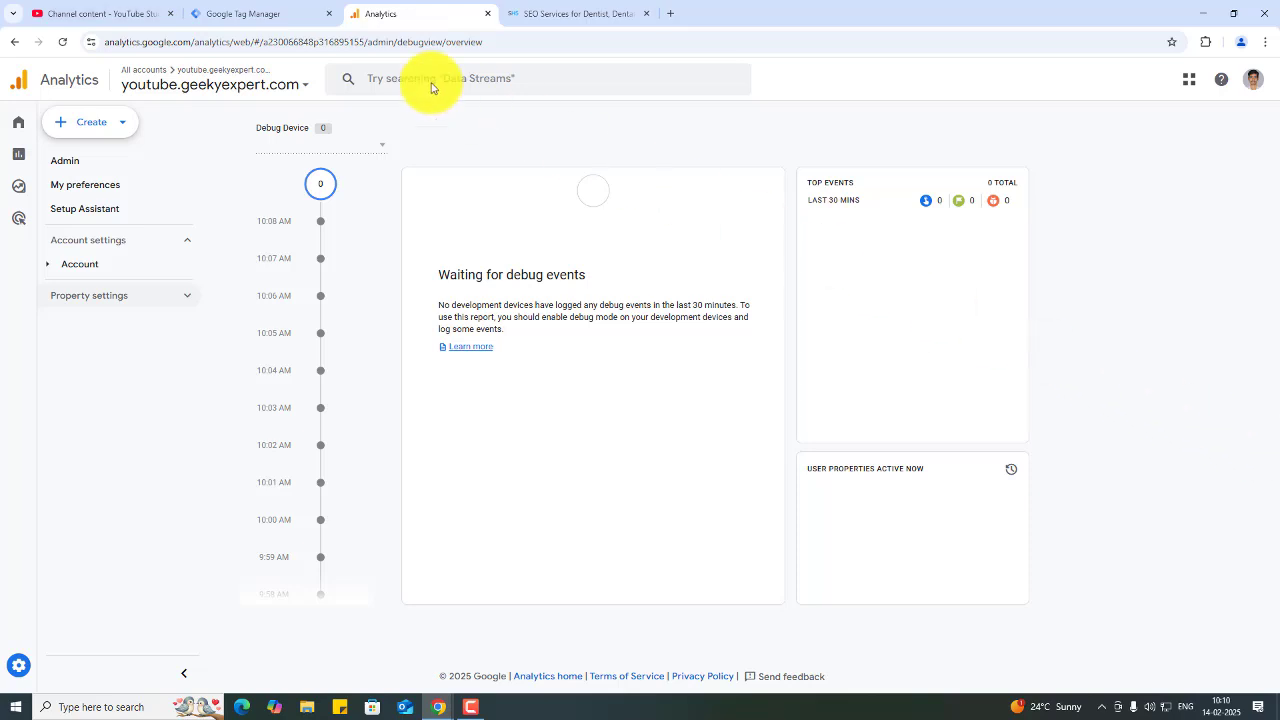
click(270, 13)
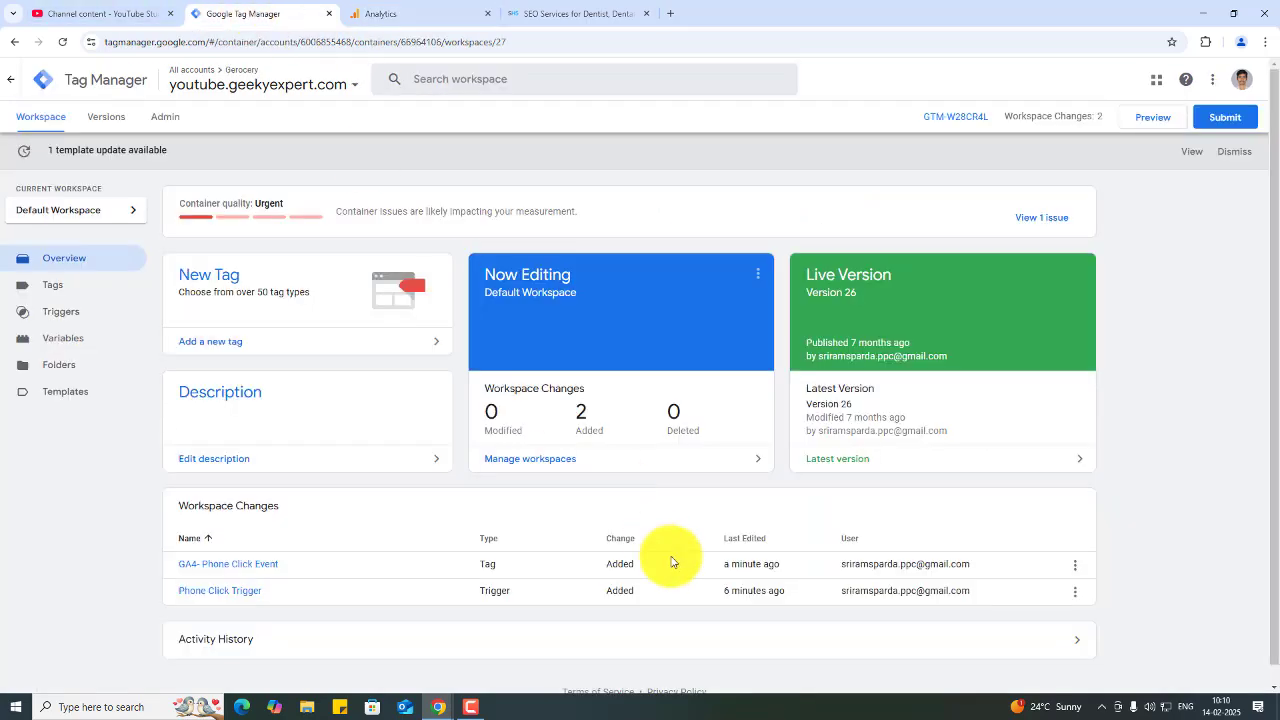